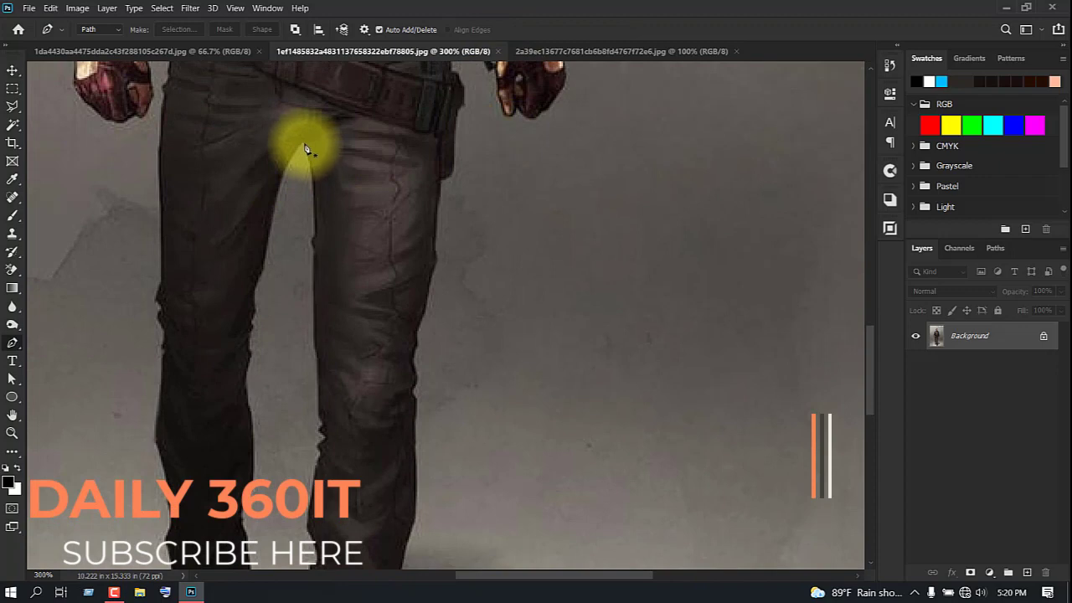
# - Trace the man's whole outline with the Pen tool, starting at the crotch and closing the path there
pyautogui.click(305, 145)
pyautogui.moveTo(273, 217); pyautogui.dragTo(267, 243)
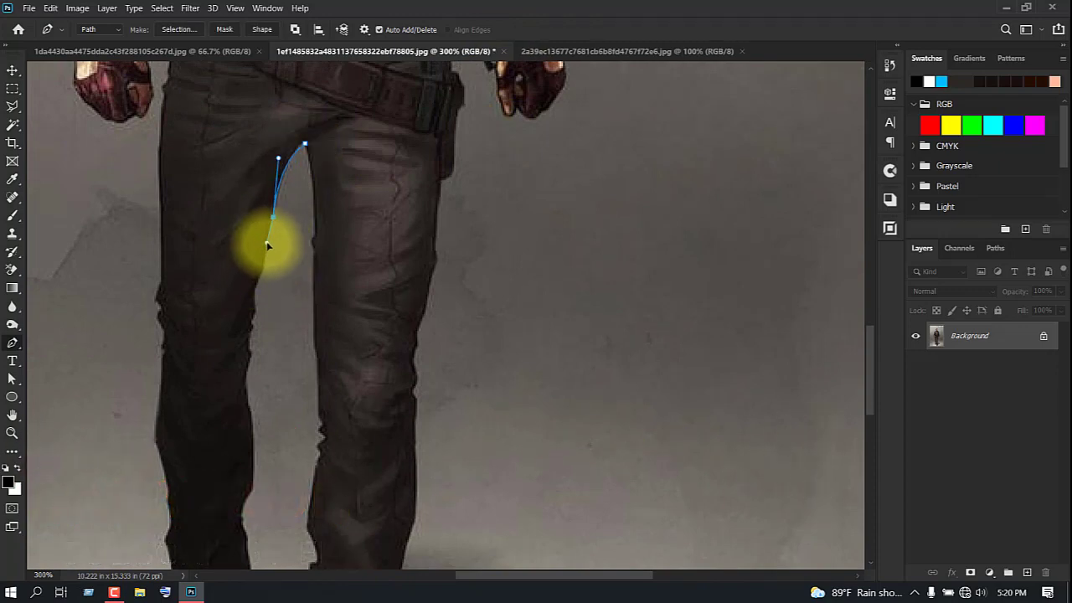
pyautogui.click(265, 257)
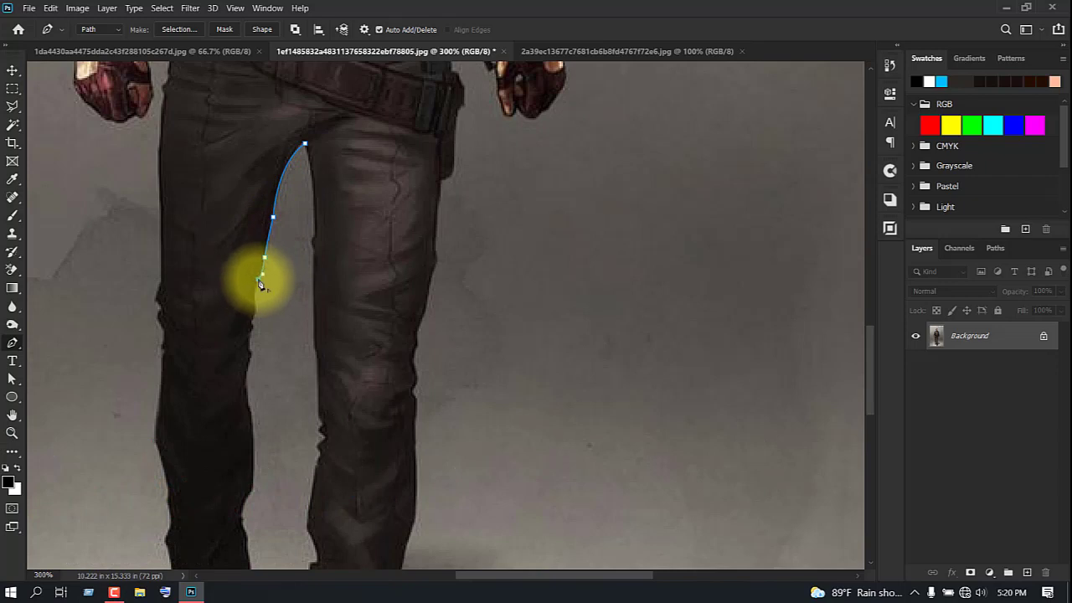
pyautogui.moveTo(260, 284); pyautogui.dragTo(256, 310)
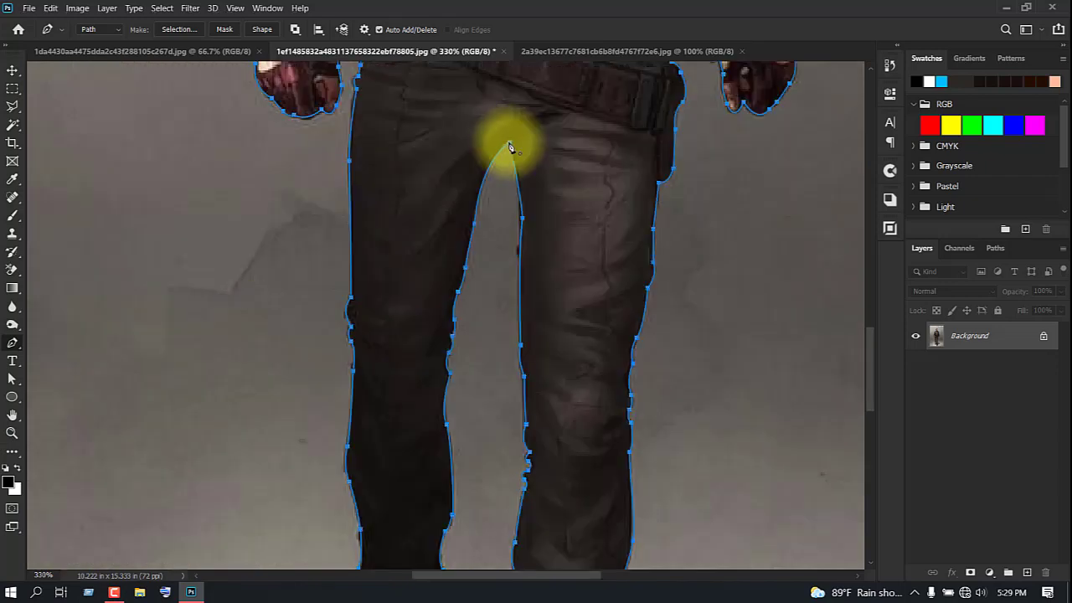
pyautogui.moveTo(508, 144); pyautogui.dragTo(502, 132)
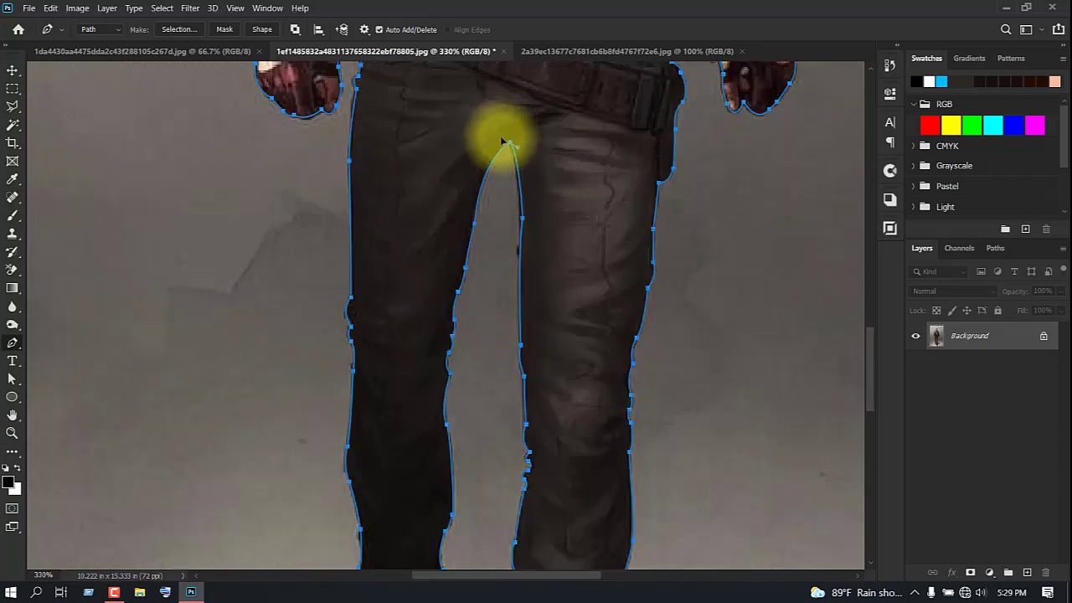
# - Convert the path around the man into a new anti-aliased selection with a 0.7-pixel feather radius
pyautogui.hotkey('ctrl', '0')
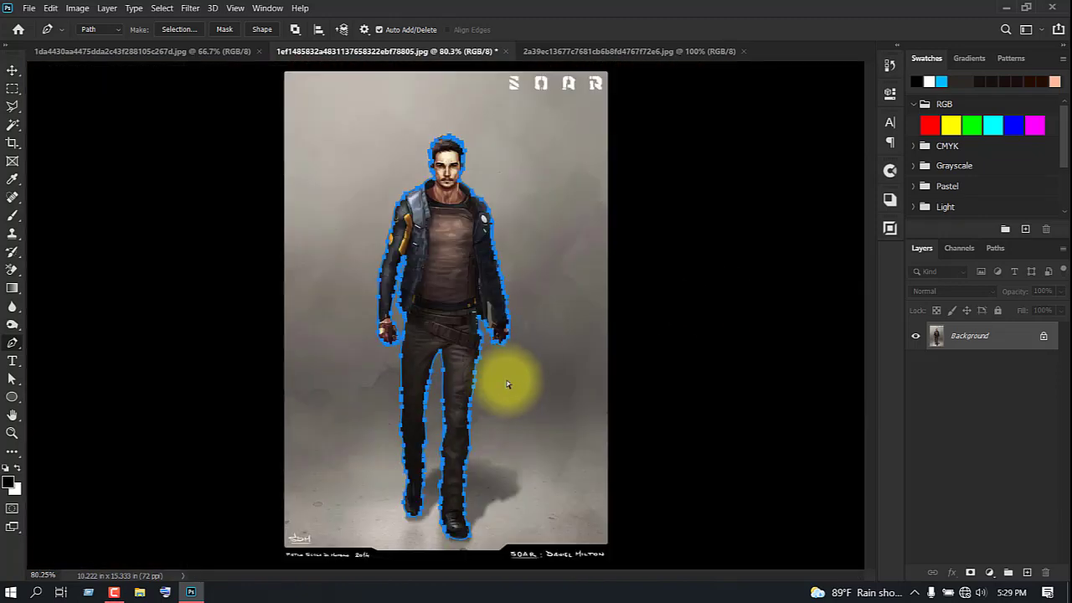
pyautogui.rightClick(461, 274)
pyautogui.click(507, 331)
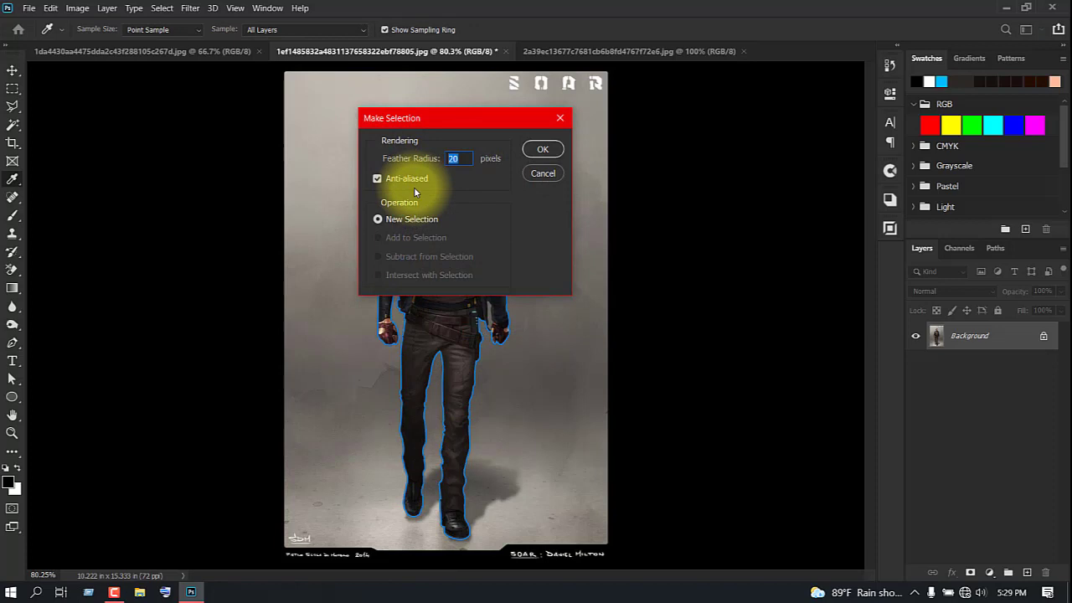
pyautogui.write('.7')
pyautogui.click(541, 150)
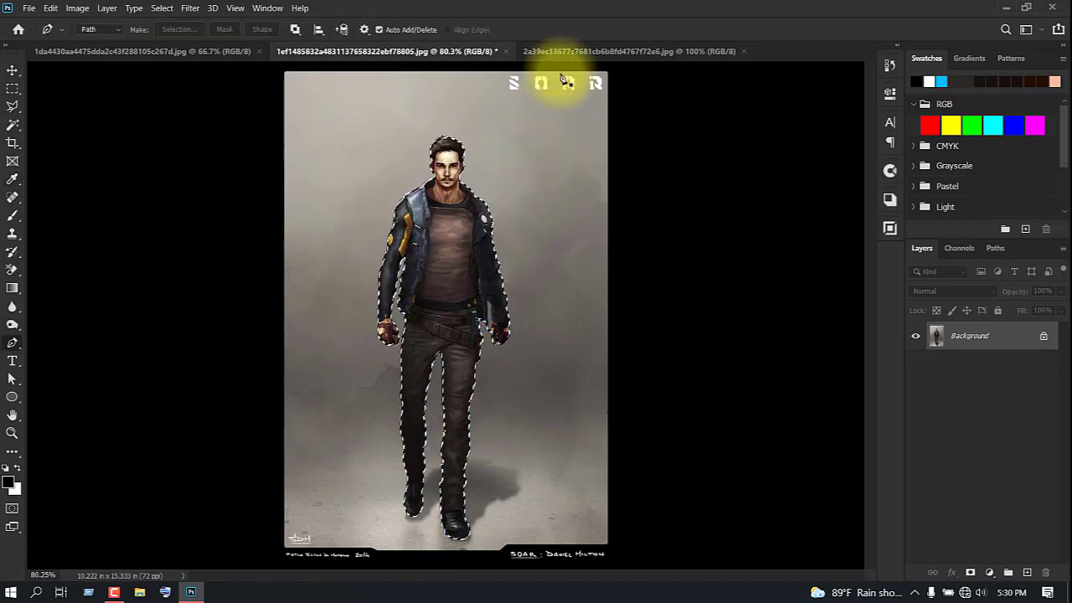
# - Open the selection in Select and Mask and preview it with the Overlay view at 83% opacity
pyautogui.click(12, 88)
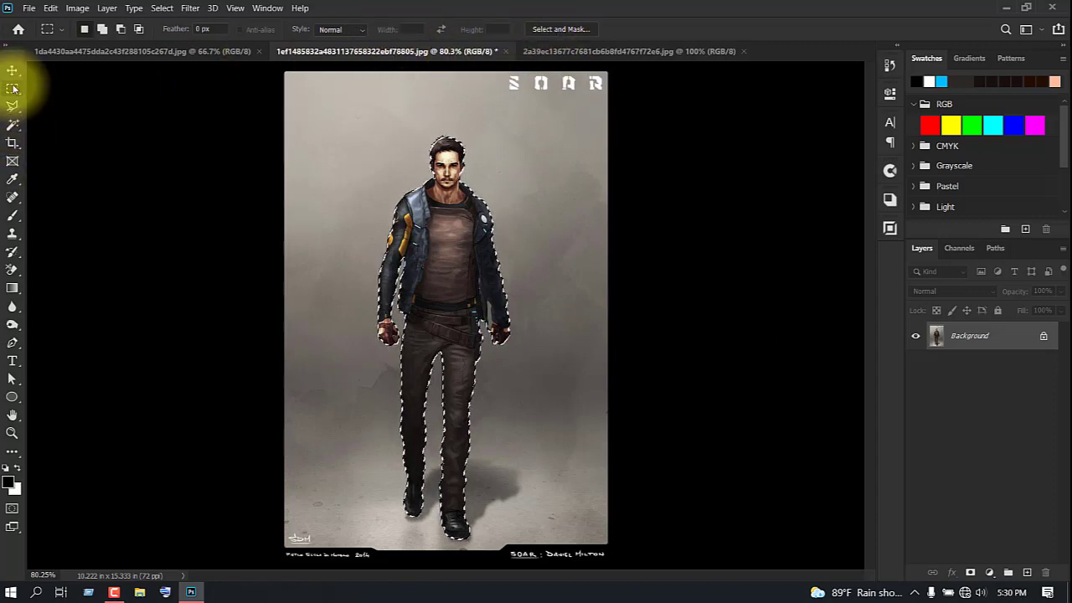
pyautogui.click(560, 29)
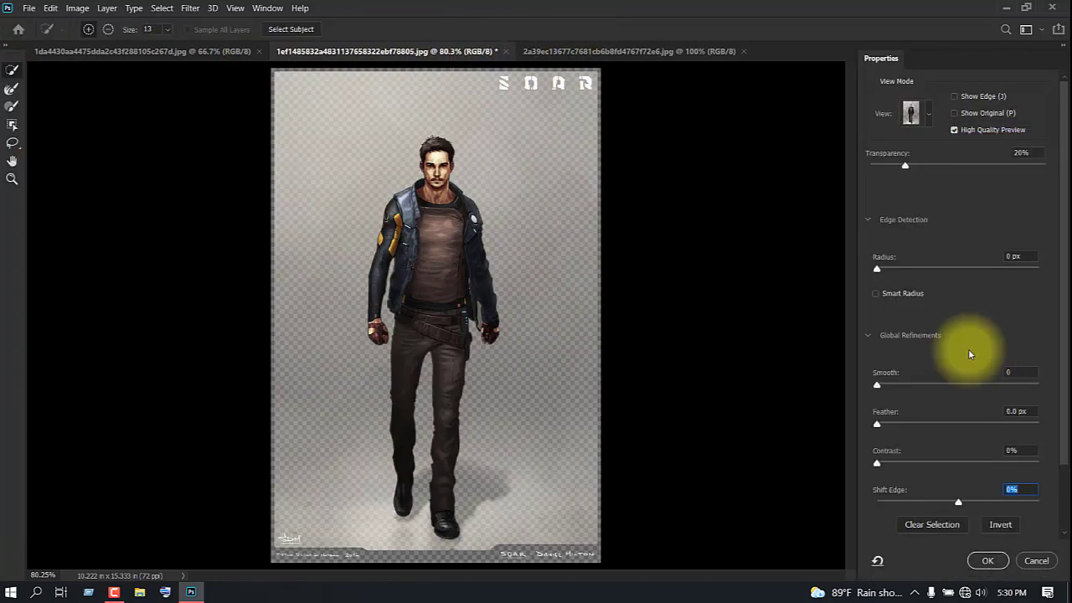
pyautogui.click(928, 117)
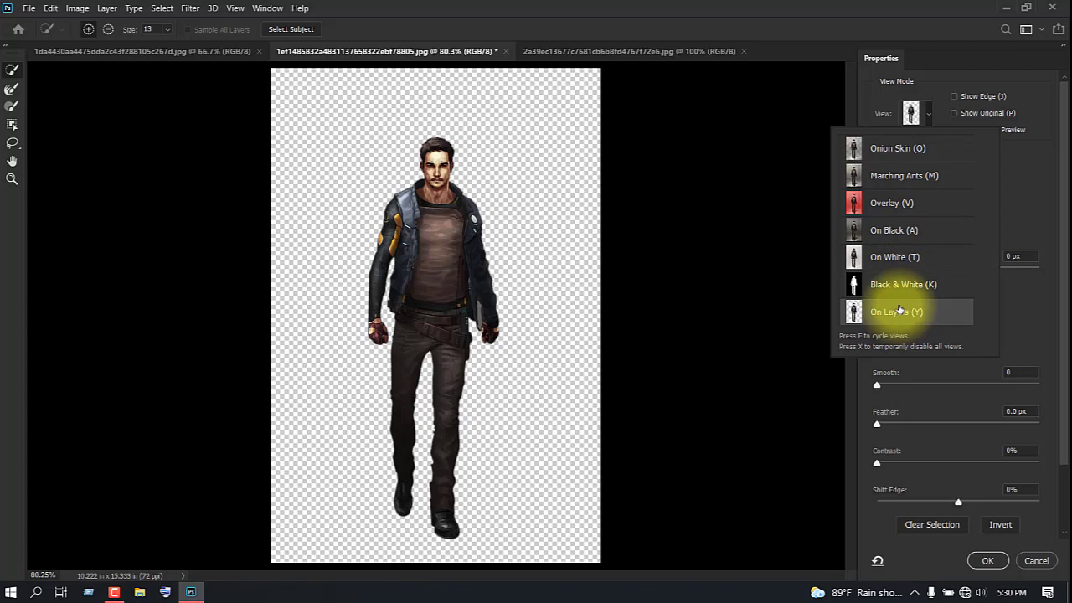
pyautogui.click(892, 203)
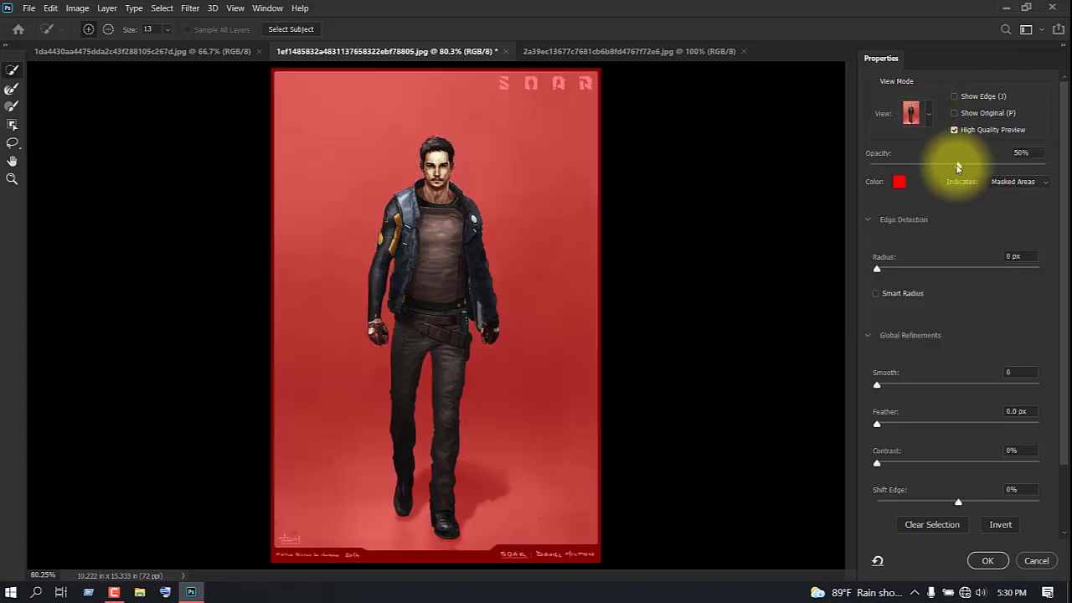
pyautogui.moveTo(957, 168); pyautogui.dragTo(1019, 175)
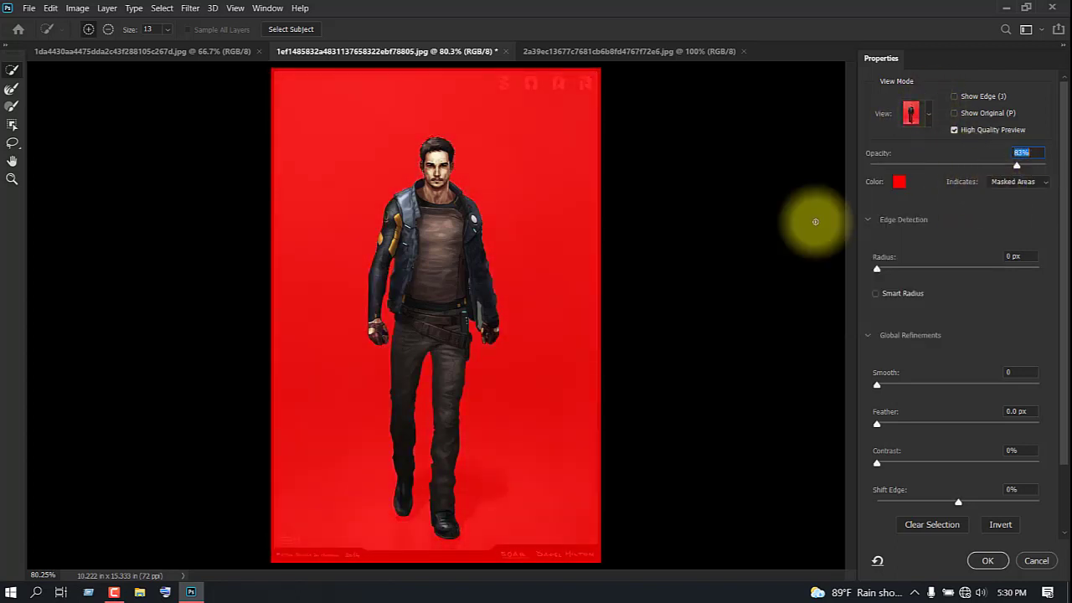
pyautogui.click(921, 112)
pyautogui.click(930, 112)
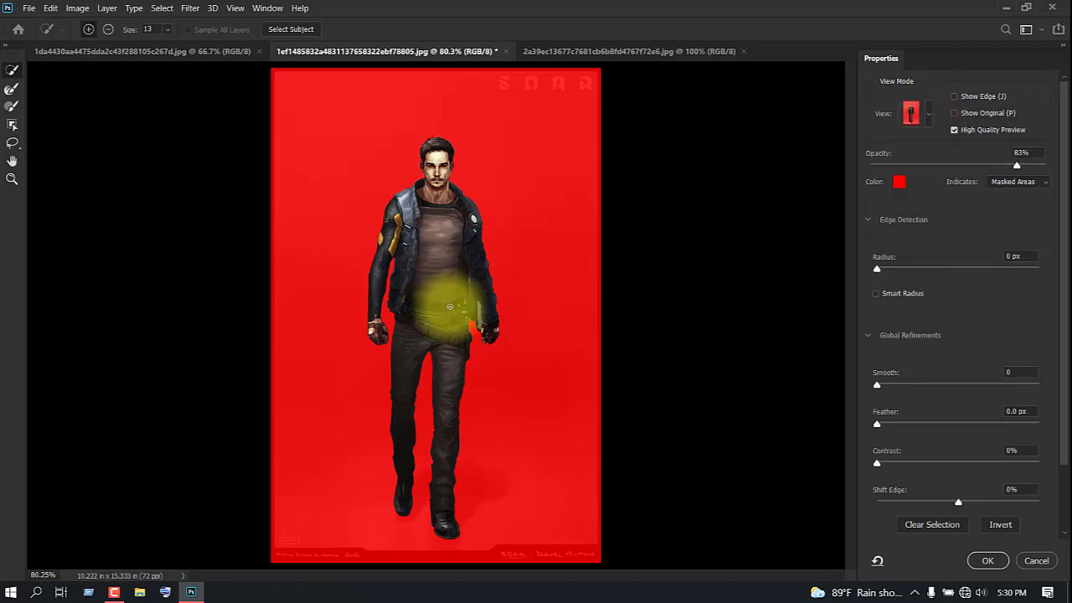
# - Refine the selection edge around the man's hair with the Refine Edge Brush
pyautogui.scroll(2, 450, 306)
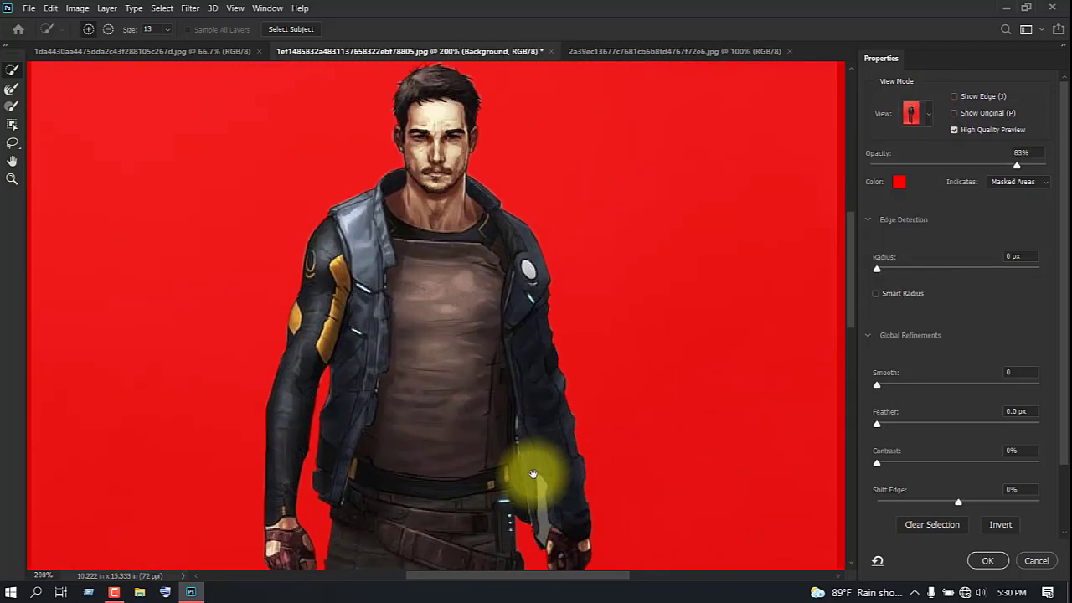
pyautogui.moveTo(533, 474); pyautogui.dragTo(531, 462)
pyautogui.scroll(1, 363, 383)
pyautogui.moveTo(454, 311); pyautogui.dragTo(438, 464)
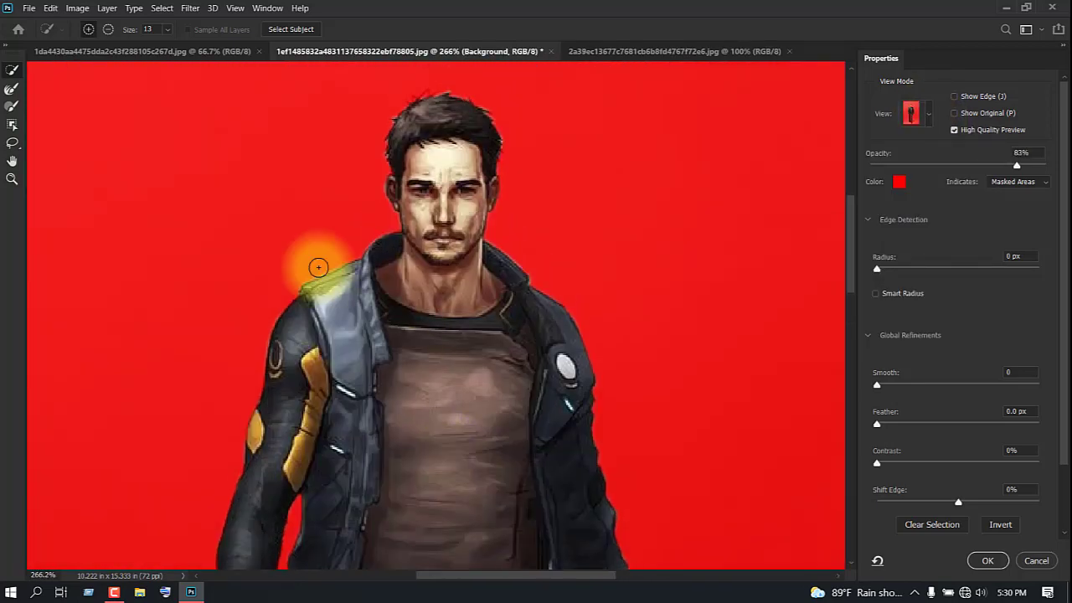
pyautogui.click(12, 88)
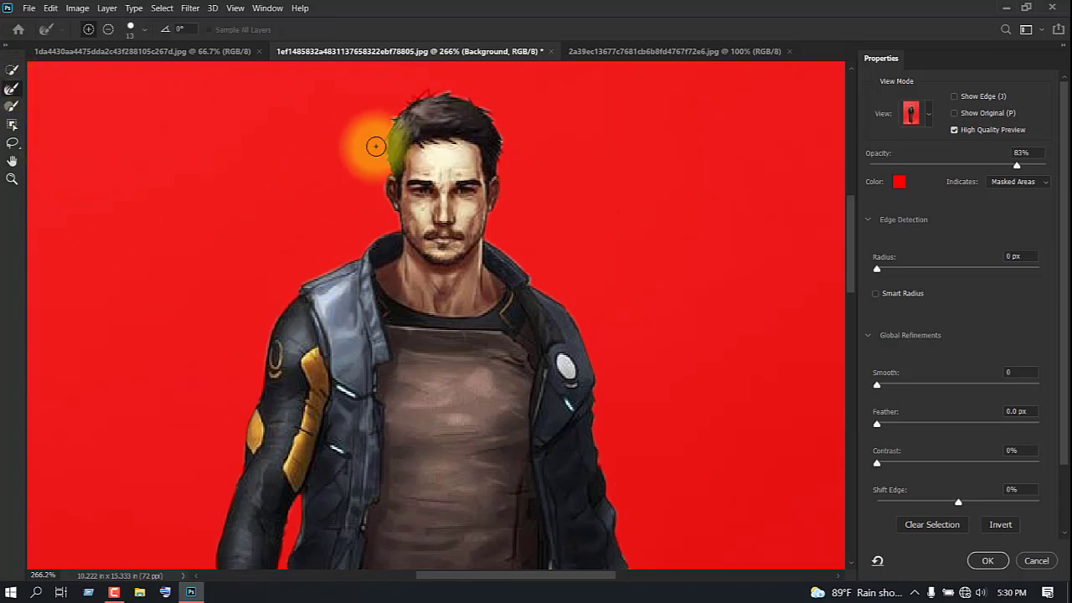
pyautogui.moveTo(375, 146)
pyautogui.mouseDown()
pyautogui.moveTo(389, 162)
pyautogui.moveTo(384, 130)
pyautogui.moveTo(420, 94)
pyautogui.moveTo(476, 98)
pyautogui.moveTo(494, 112)
pyautogui.moveTo(503, 170)
pyautogui.moveTo(490, 151)
pyautogui.moveTo(495, 115)
pyautogui.moveTo(442, 89)
pyautogui.moveTo(406, 101)
pyautogui.moveTo(383, 130)
pyautogui.moveTo(384, 169)
pyautogui.mouseUp()
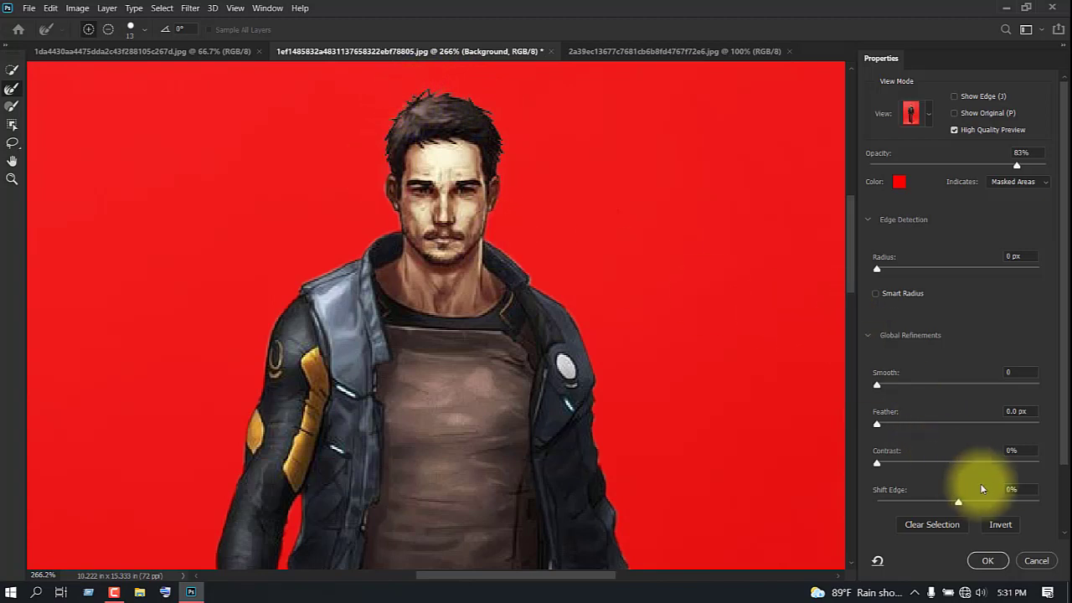
# - Set Shift Edge to -2% and apply the refinement with the output set to Selection
pyautogui.scroll(-2, 1027, 491)
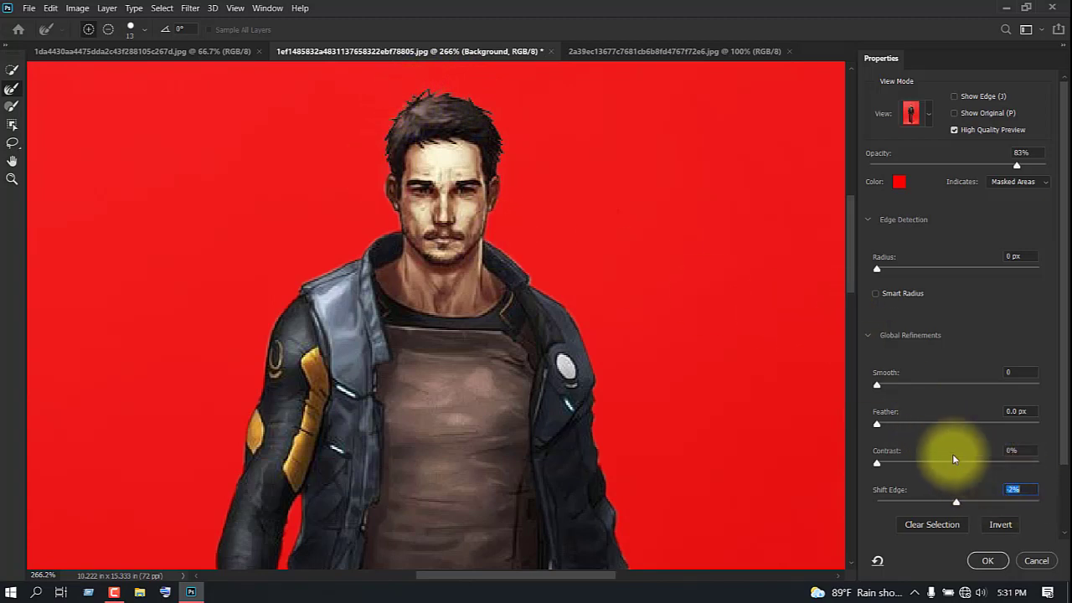
pyautogui.scroll(-3, 1062, 406)
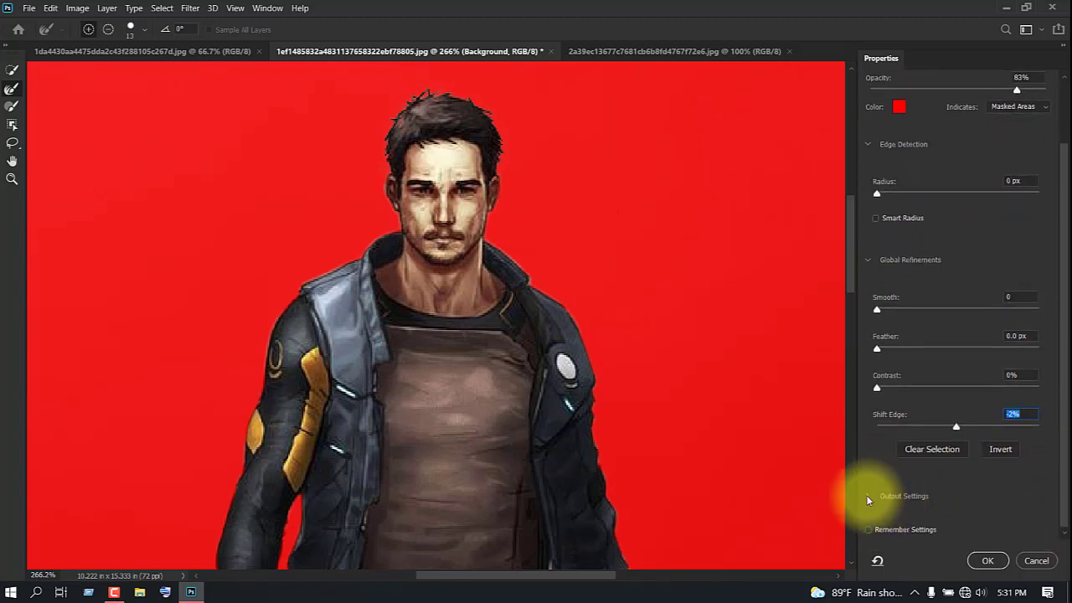
pyautogui.click(862, 496)
pyautogui.scroll(-3, 1053, 356)
pyautogui.click(986, 500)
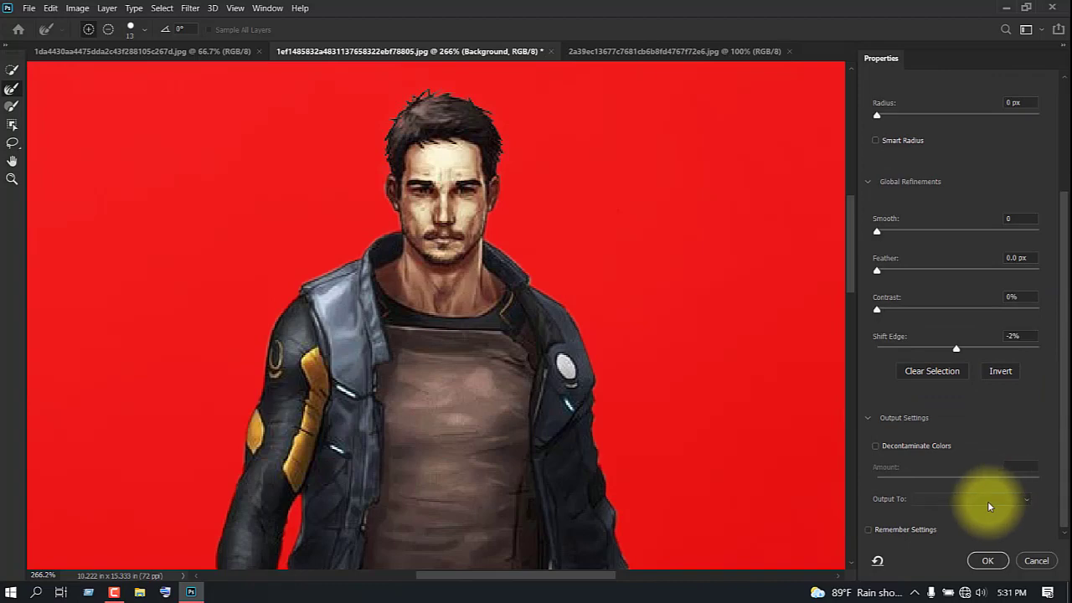
pyautogui.click(983, 494)
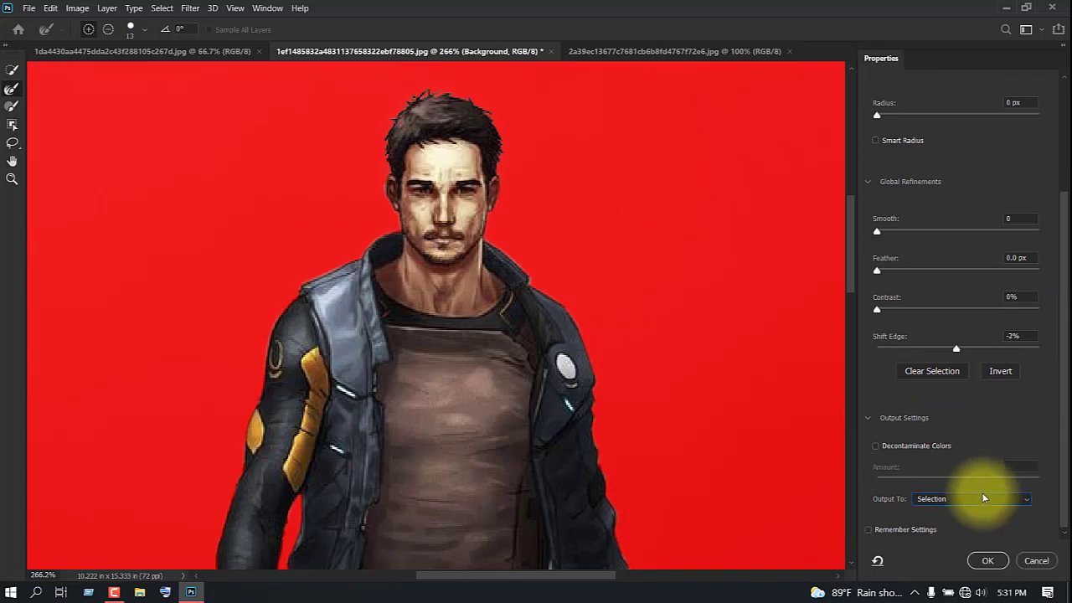
pyautogui.click(988, 560)
# - Add a layer mask from the selection to hide the background around the man
pyautogui.scroll(-3, 521, 366)
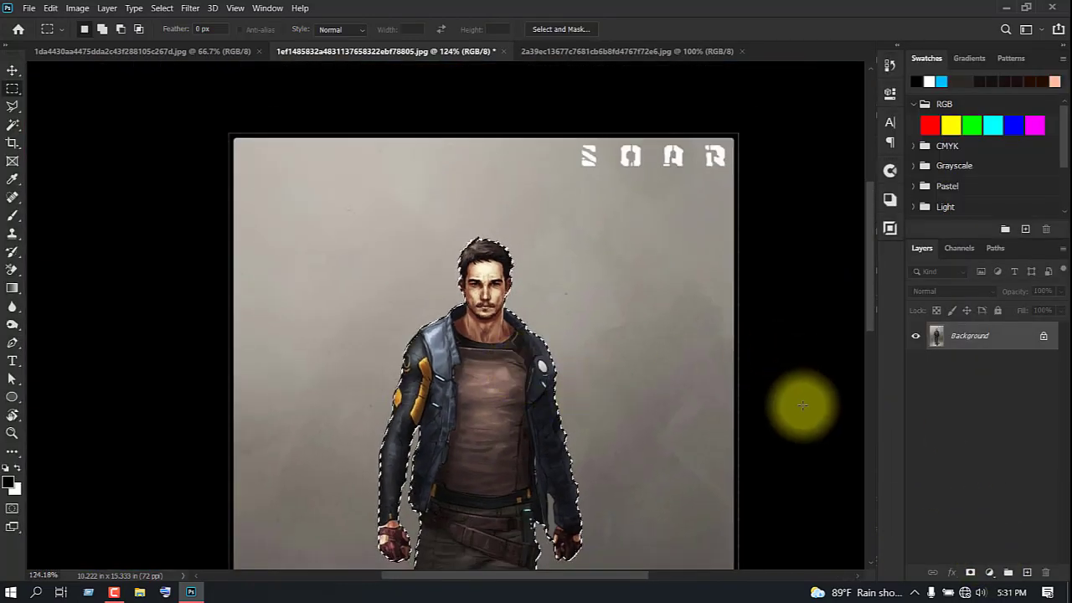
pyautogui.moveTo(870, 303); pyautogui.dragTo(874, 369)
pyautogui.click(970, 572)
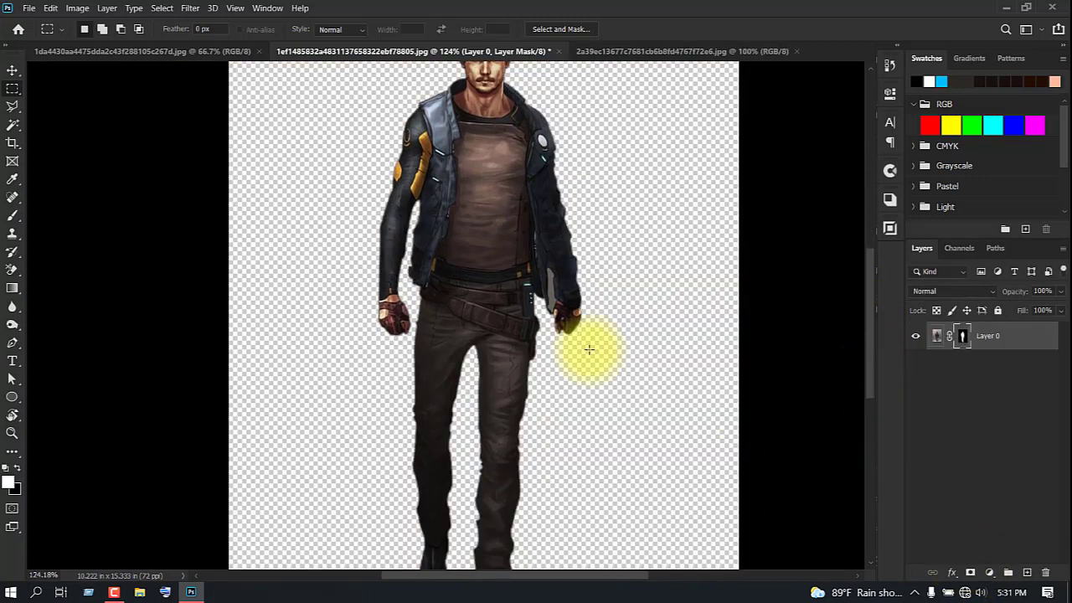
pyautogui.scroll(-1, 407, 378)
pyautogui.scroll(1, 455, 383)
pyautogui.scroll(-1, 469, 325)
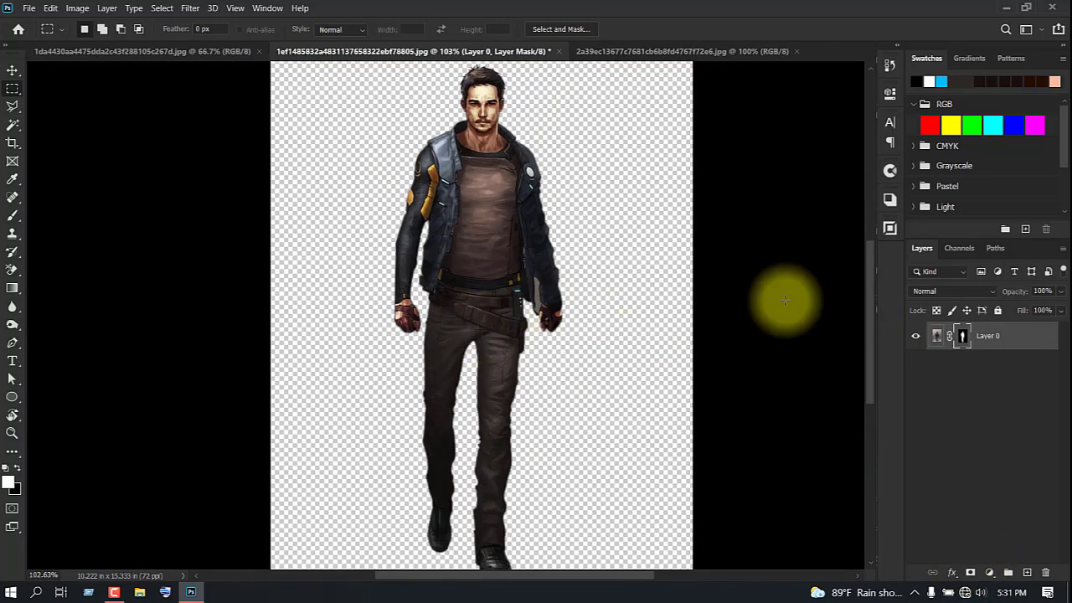
# - Disable and re-enable the layer mask to compare the cutout with the original image
pyautogui.keyDown('shift'); pyautogui.click(964, 339); pyautogui.keyUp('shift')
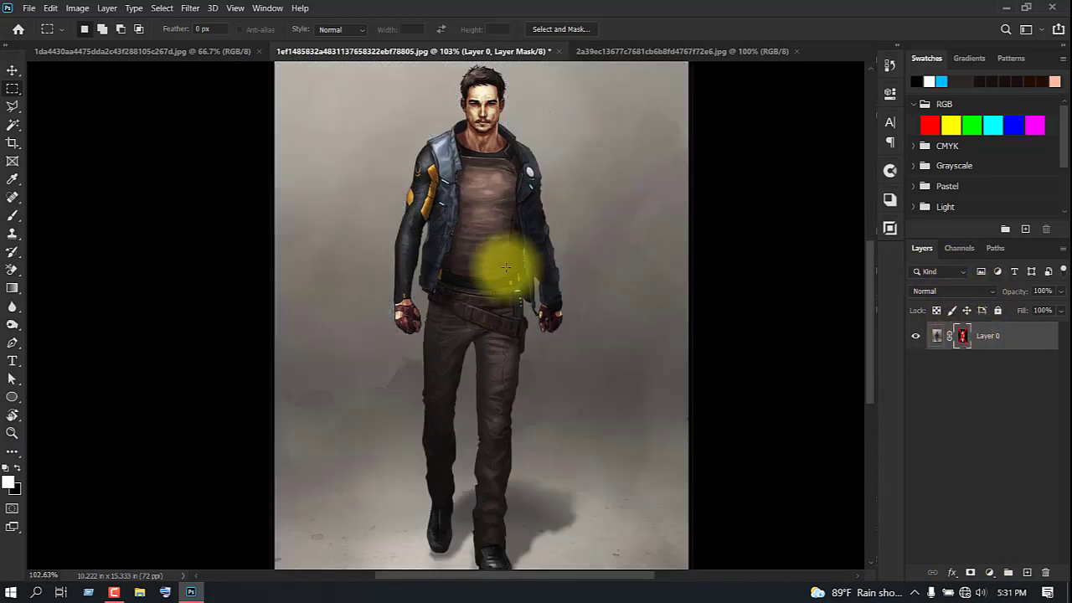
pyautogui.scroll(2, 491, 263)
pyautogui.scroll(-1, 510, 266)
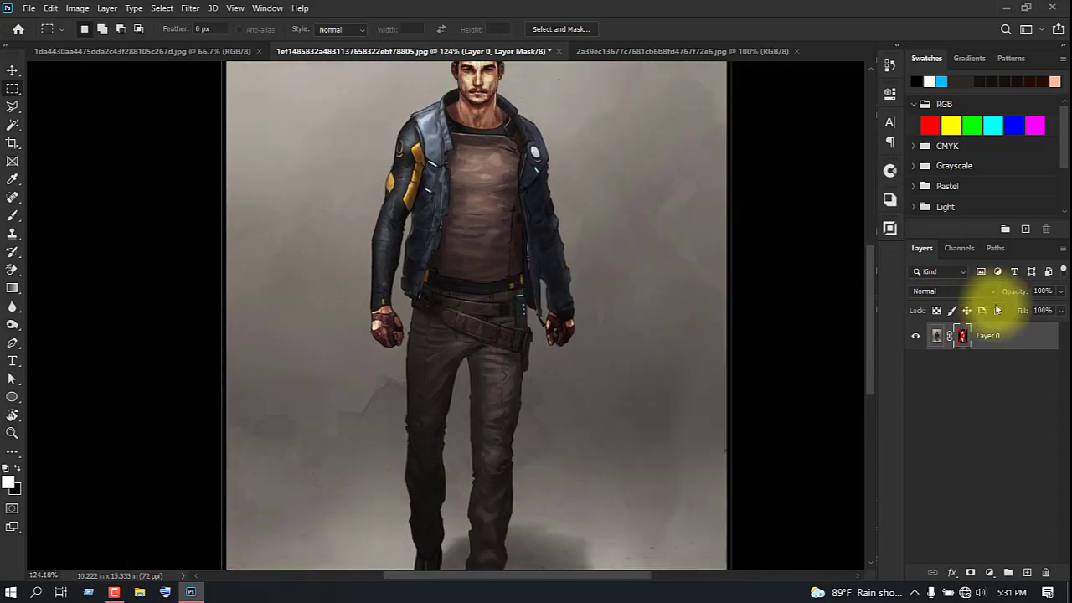
pyautogui.keyDown('shift'); pyautogui.click(964, 335); pyautogui.keyUp('shift')
pyautogui.scroll(2, 503, 234)
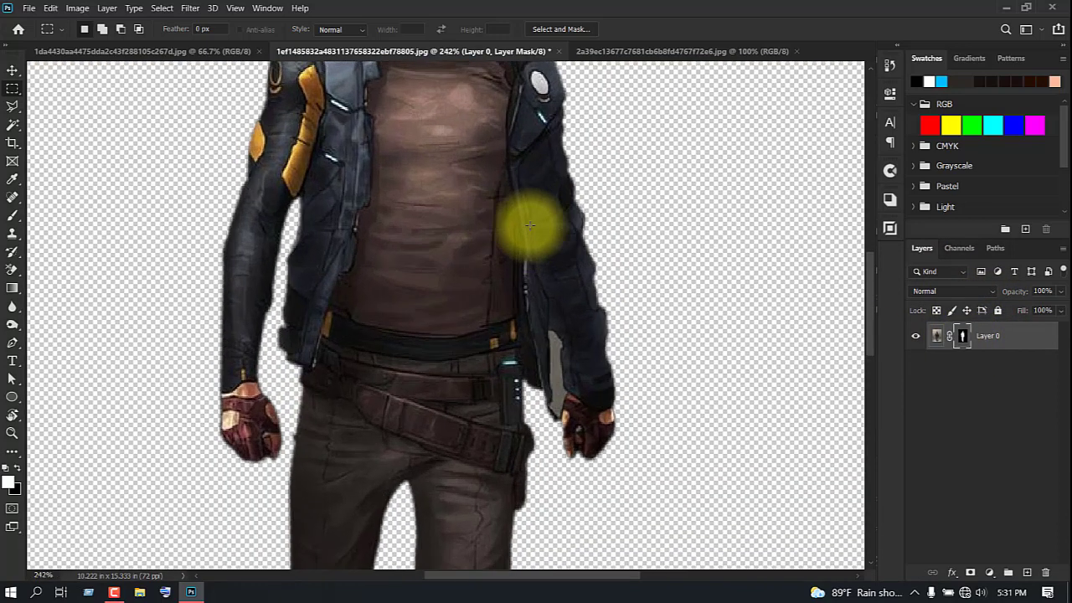
# - Target the layer image and draw a closed Pen path around the grey background gap between jacket and forearm
pyautogui.click(936, 335)
pyautogui.scroll(2, 557, 324)
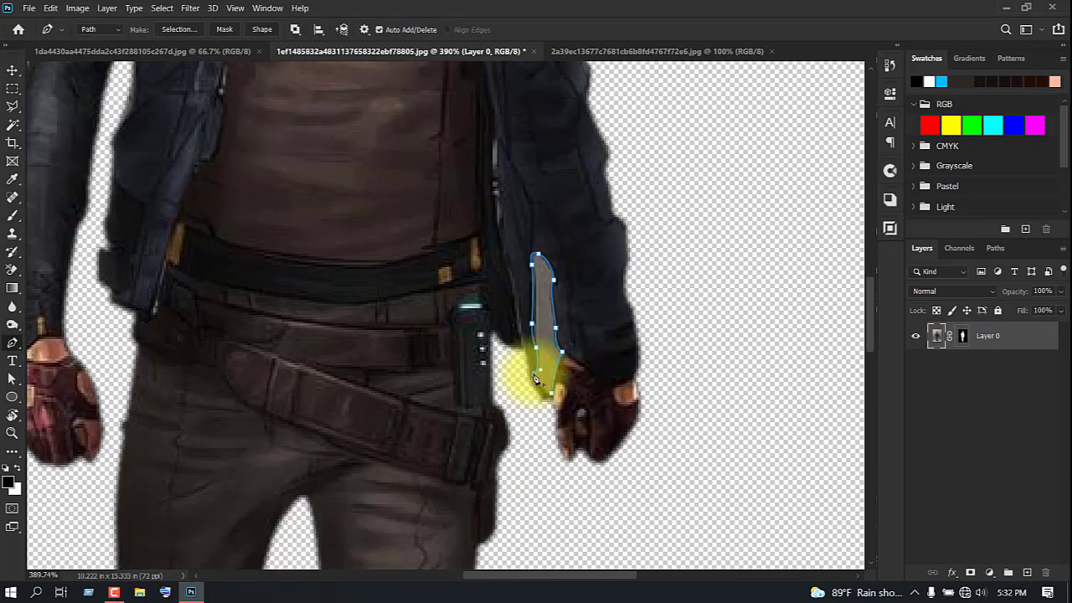
pyautogui.click(553, 397)
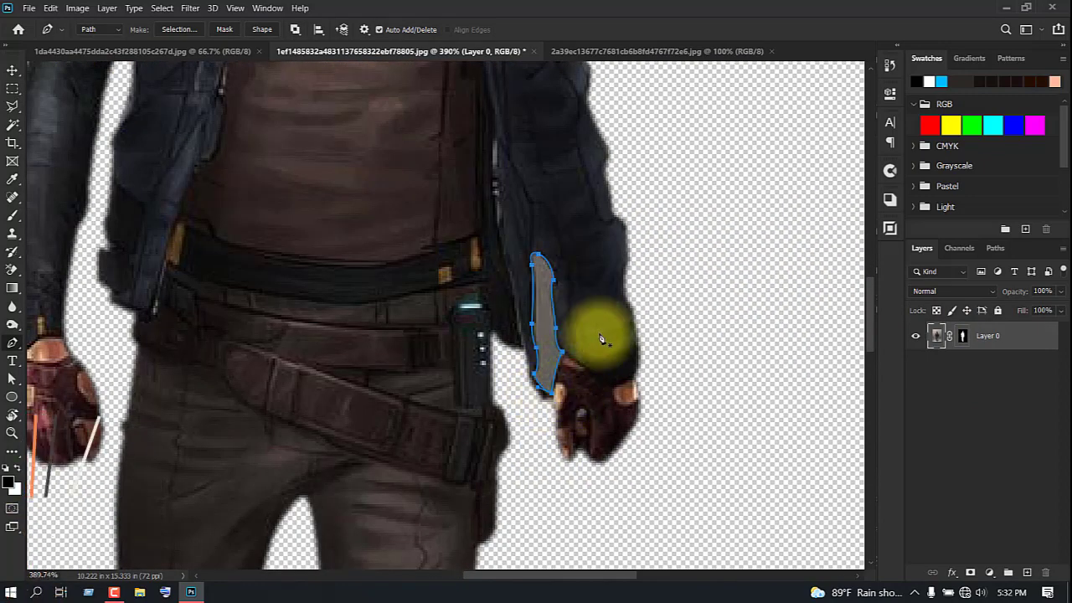
# - Turn the gap's path into a selection with a 0.5-pixel feather, delete its contents and deselect
pyautogui.rightClick(552, 335)
pyautogui.click(596, 85)
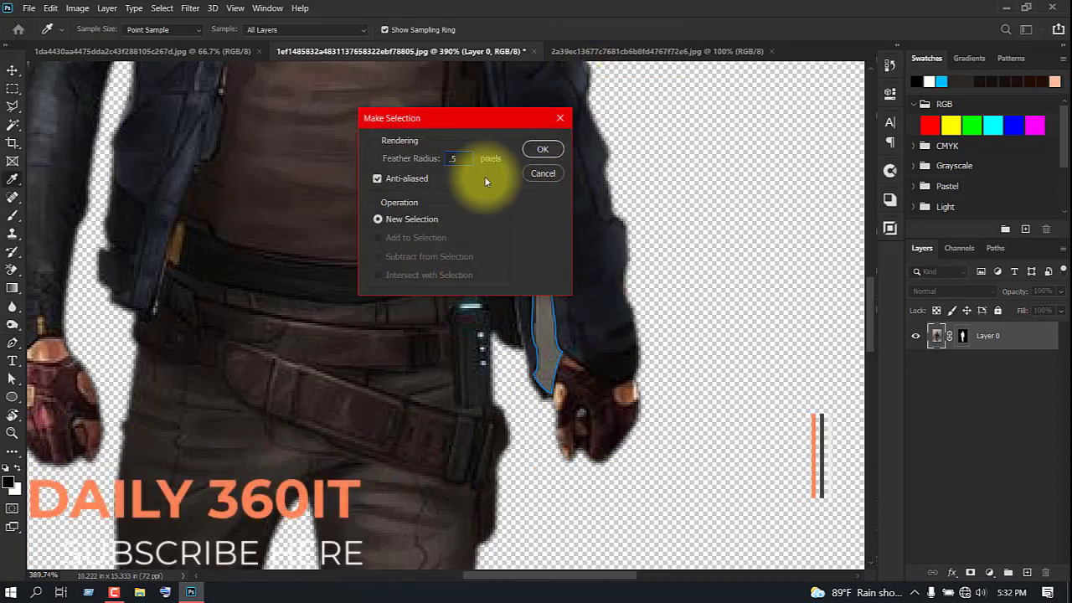
pyautogui.press('Return')
pyautogui.press('Delete')
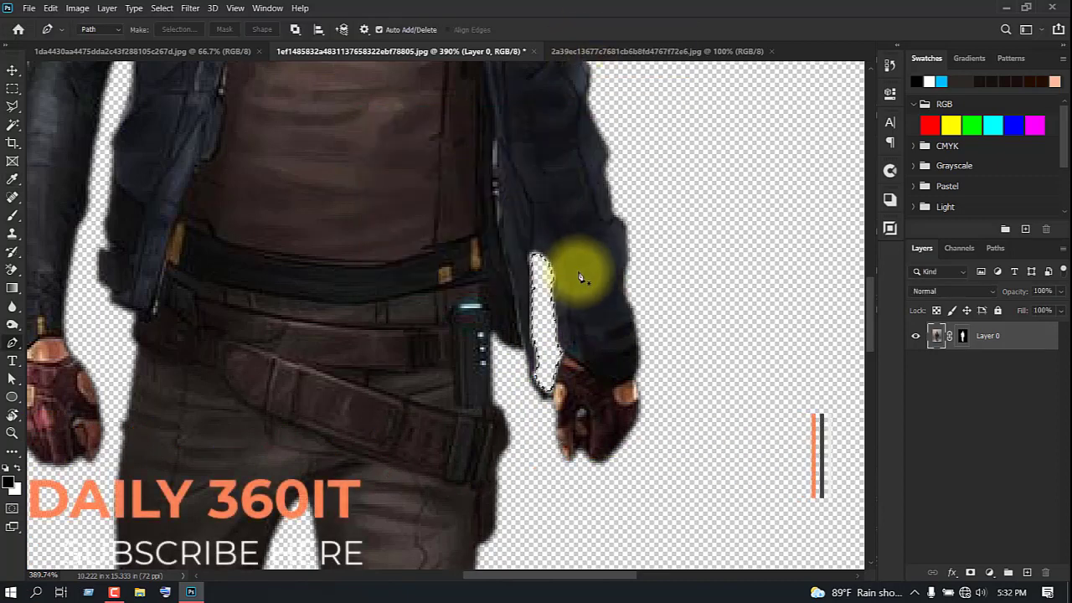
pyautogui.hotkey('ctrl', 'd')
# - Review the man's mask in Select and Mask with output to Layer Mask, accept it, and apply the mask to the layer
pyautogui.scroll(-4, 546, 341)
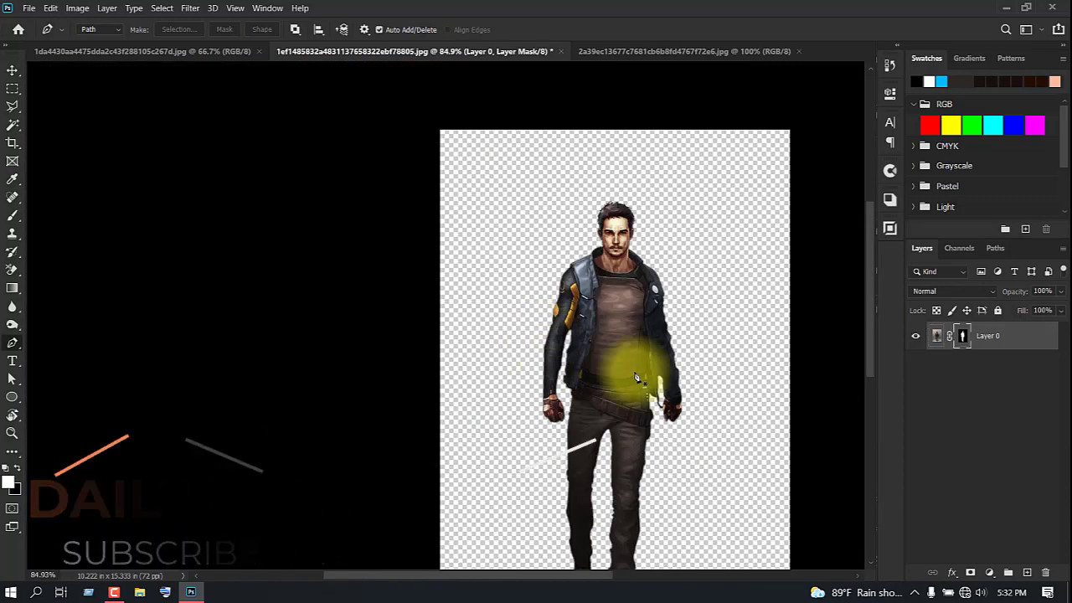
pyautogui.hotkey('ctrl', '0')
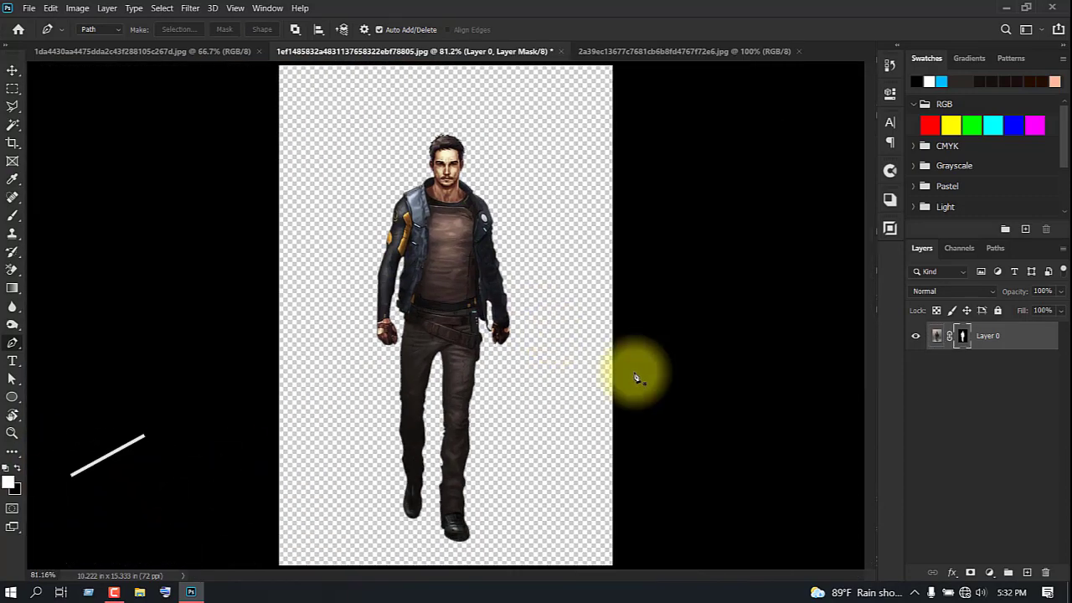
pyautogui.rightClick(968, 339)
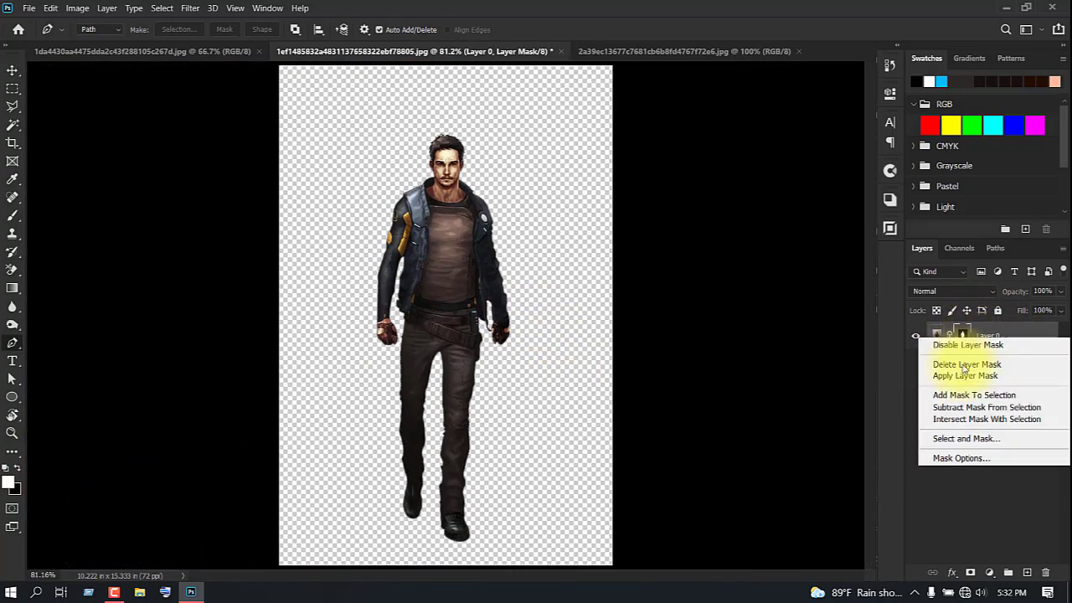
pyautogui.click(967, 438)
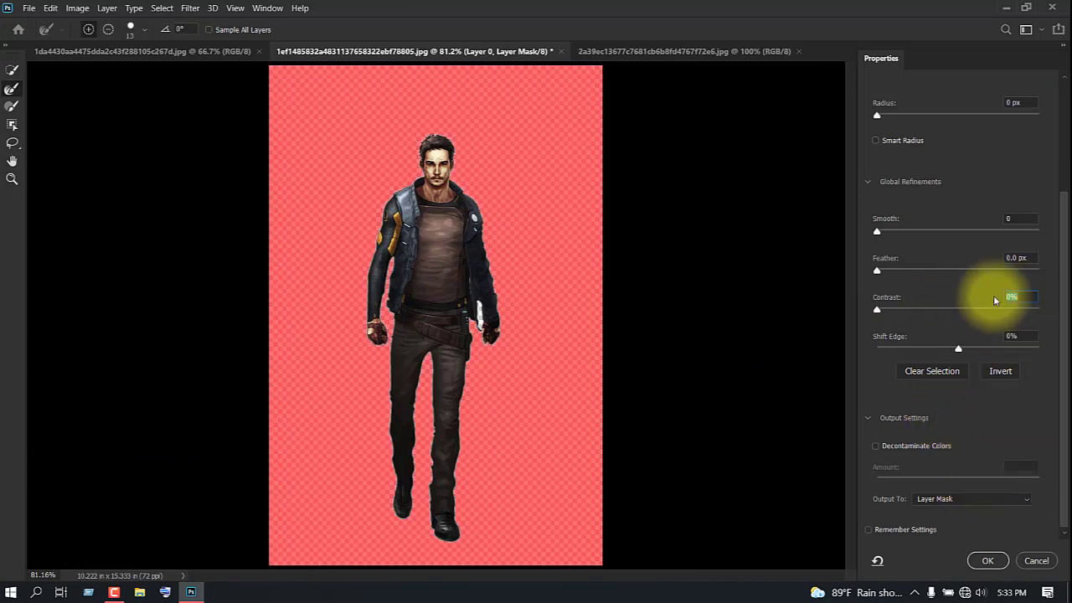
pyautogui.click(988, 560)
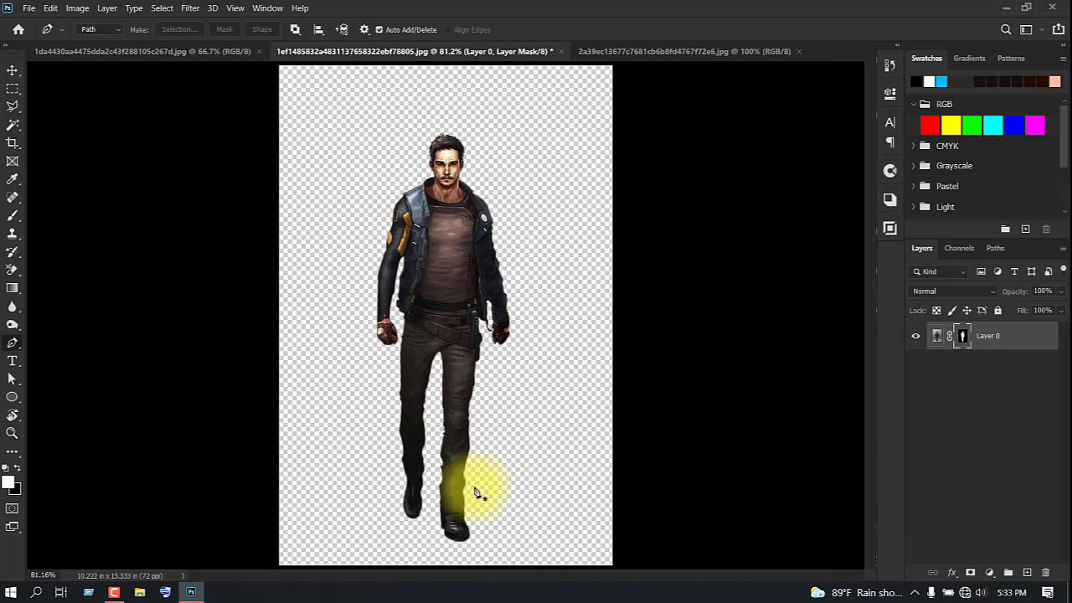
pyautogui.rightClick(962, 335)
pyautogui.click(980, 377)
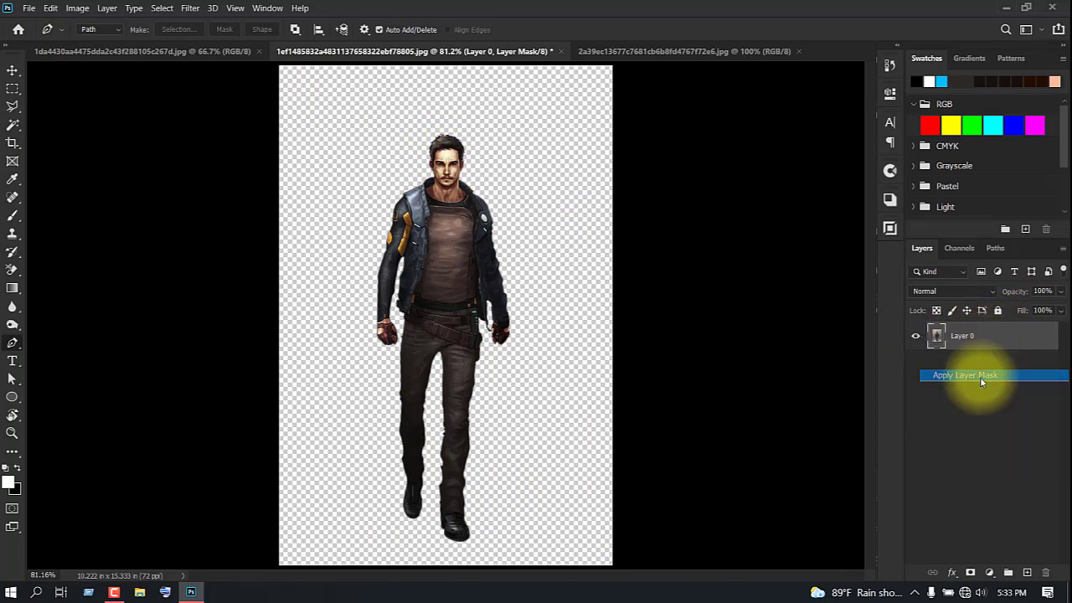
# - Move the cutout man into the "Nigth City" poster document and convert his new layer to a smart object
pyautogui.click(175, 51)
pyautogui.click(309, 51)
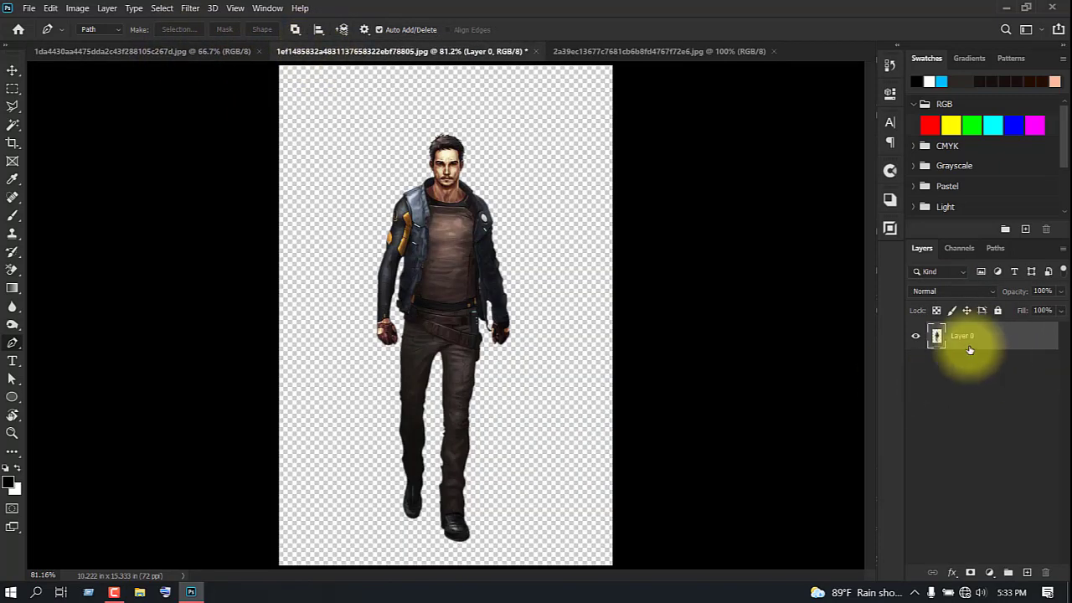
pyautogui.click(13, 70)
pyautogui.moveTo(431, 298); pyautogui.dragTo(441, 344)
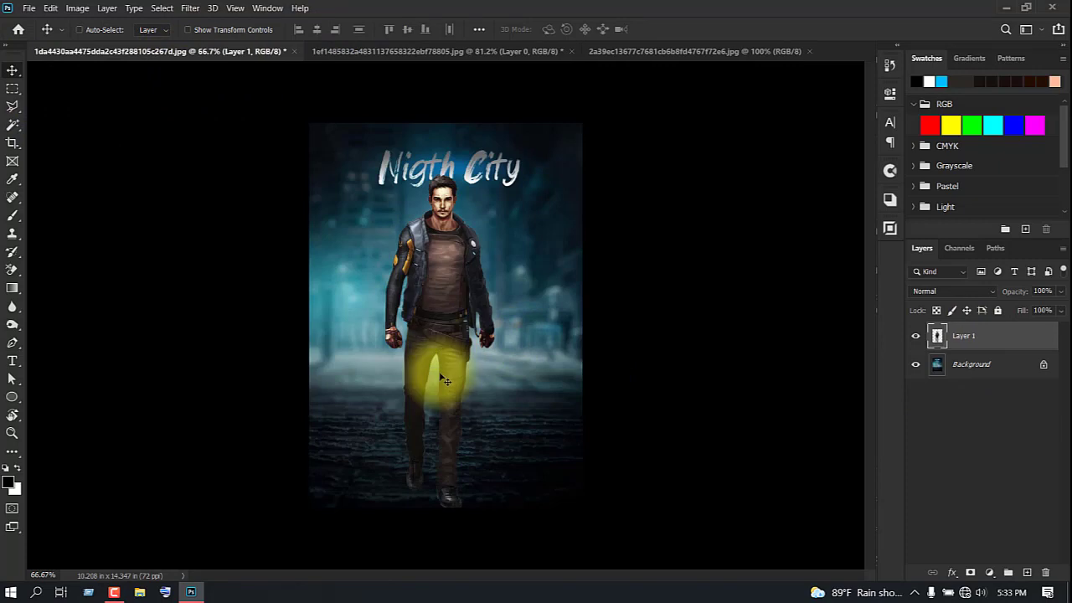
pyautogui.rightClick(1005, 337)
pyautogui.click(862, 188)
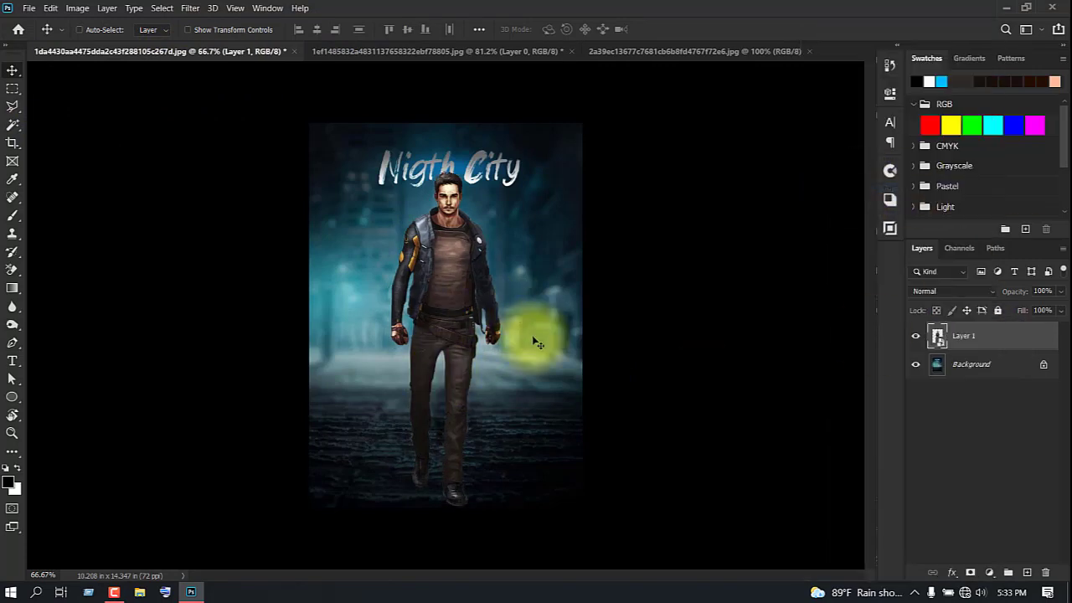
# - Scale the man to about 111%, place him centrally with his feet at the poster's lower edge, and rasterize the layer
pyautogui.hotkey('ctrl', 't')
pyautogui.hotkey('ctrl', '-')
pyautogui.scroll(2, 480, 331)
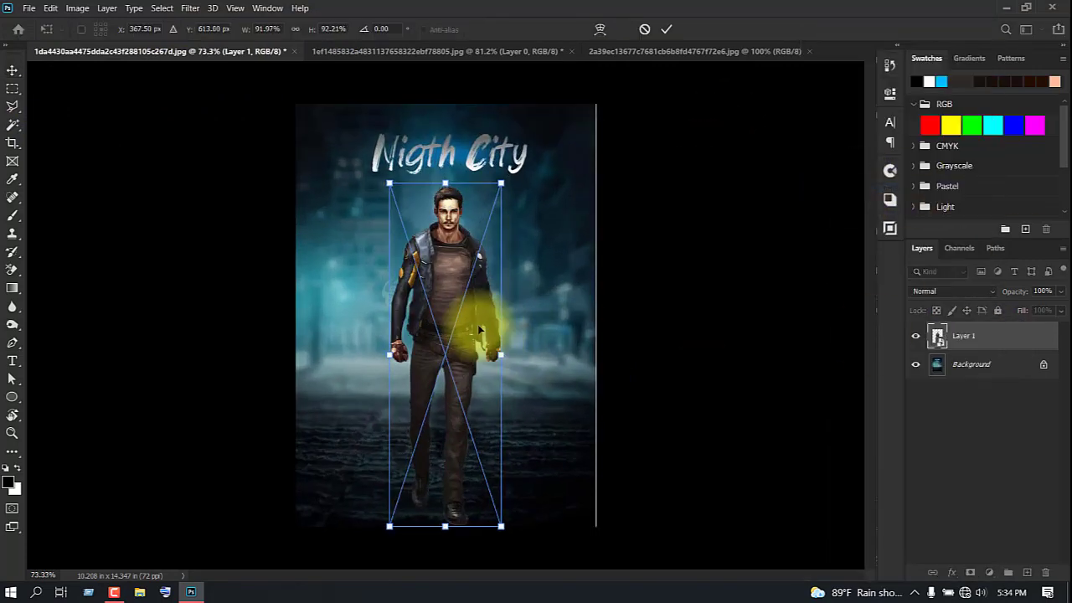
pyautogui.moveTo(387, 184); pyautogui.dragTo(378, 148)
pyautogui.keyDown('alt'); pyautogui.click(433, 230); pyautogui.keyUp('alt')
pyautogui.moveTo(444, 313); pyautogui.dragTo(446, 277)
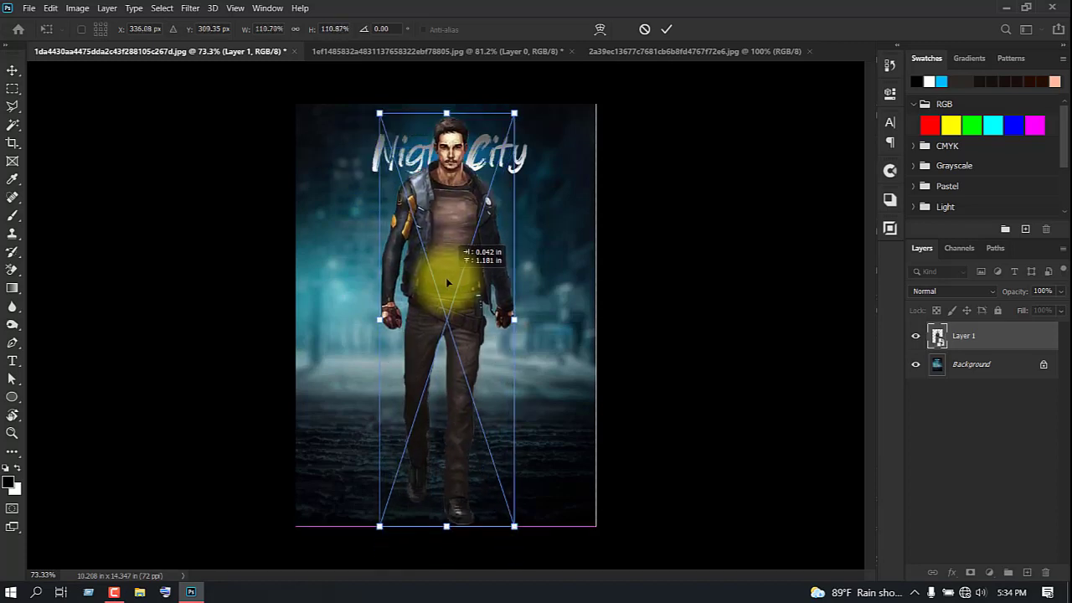
pyautogui.scroll(-3, 545, 447)
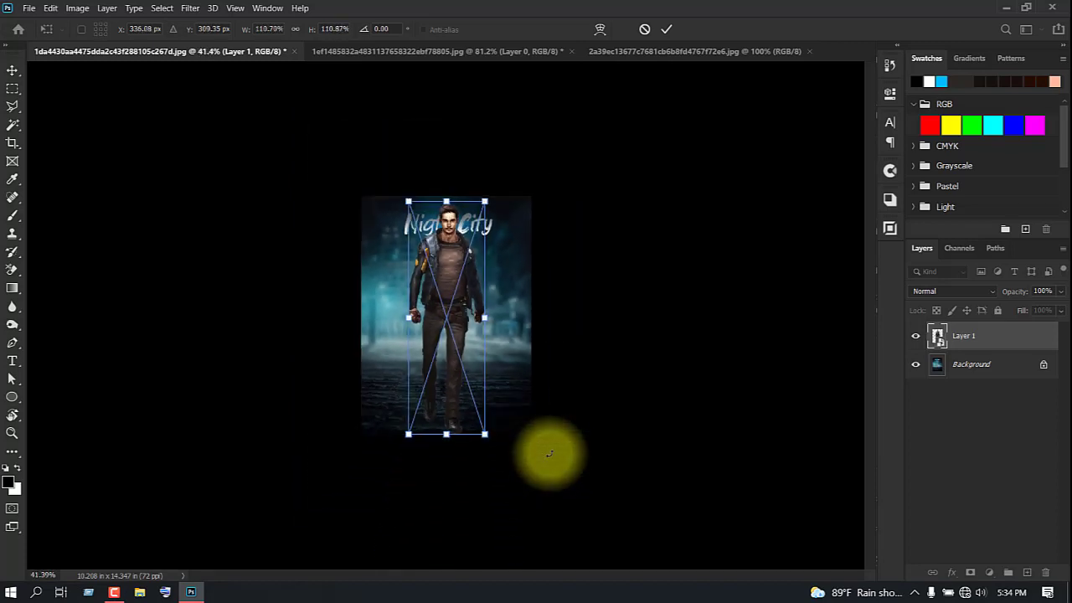
pyautogui.click(667, 30)
pyautogui.hotkey('ctrl', '+')
pyautogui.hotkey('ctrl', '+')
pyautogui.rightClick(997, 340)
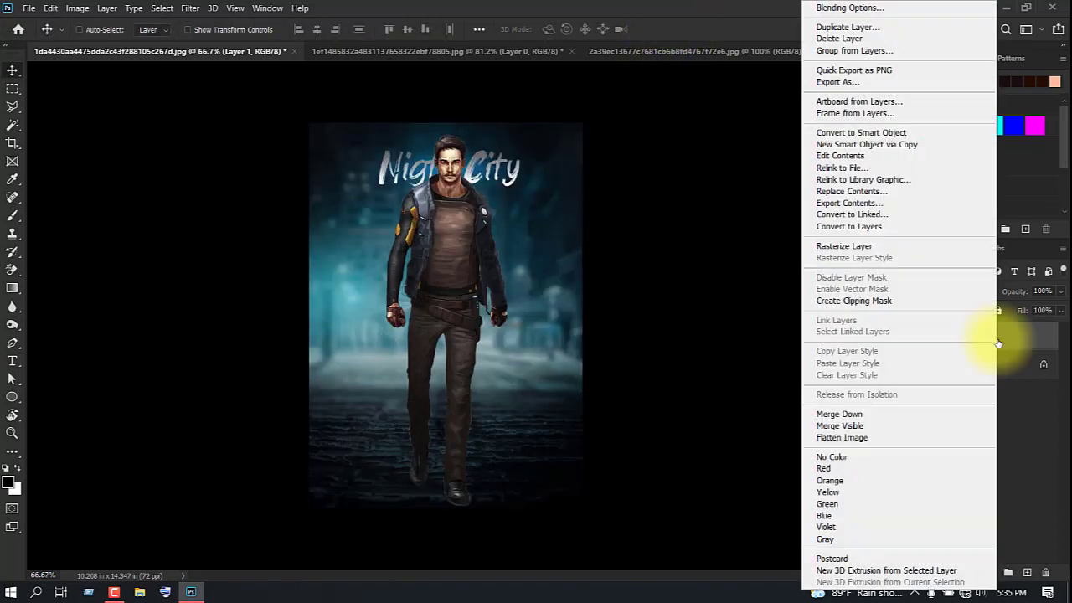
pyautogui.click(846, 246)
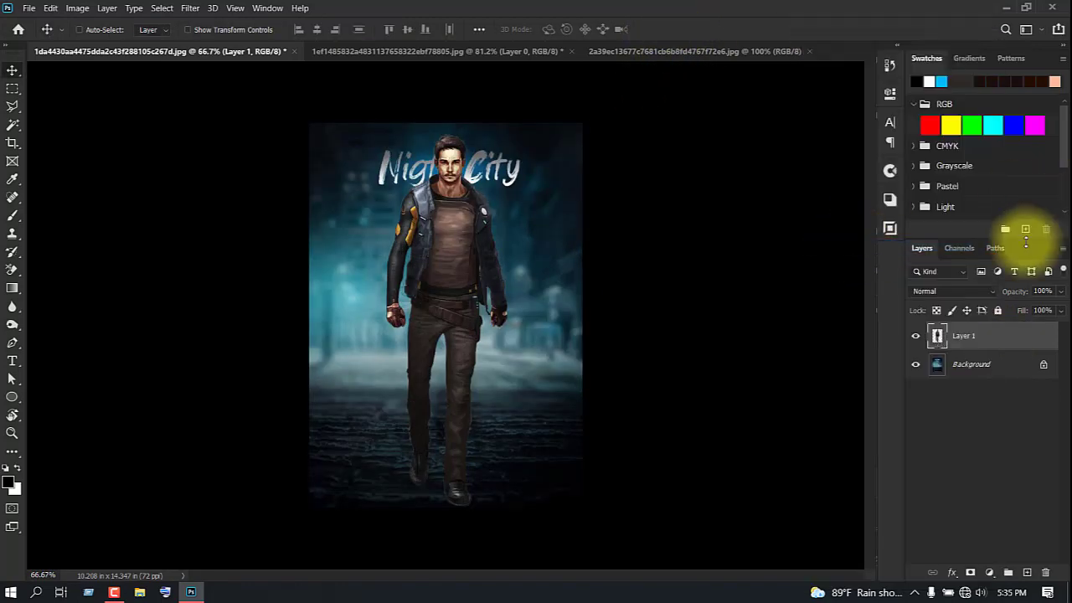
pyautogui.click(990, 573)
pyautogui.click(993, 459)
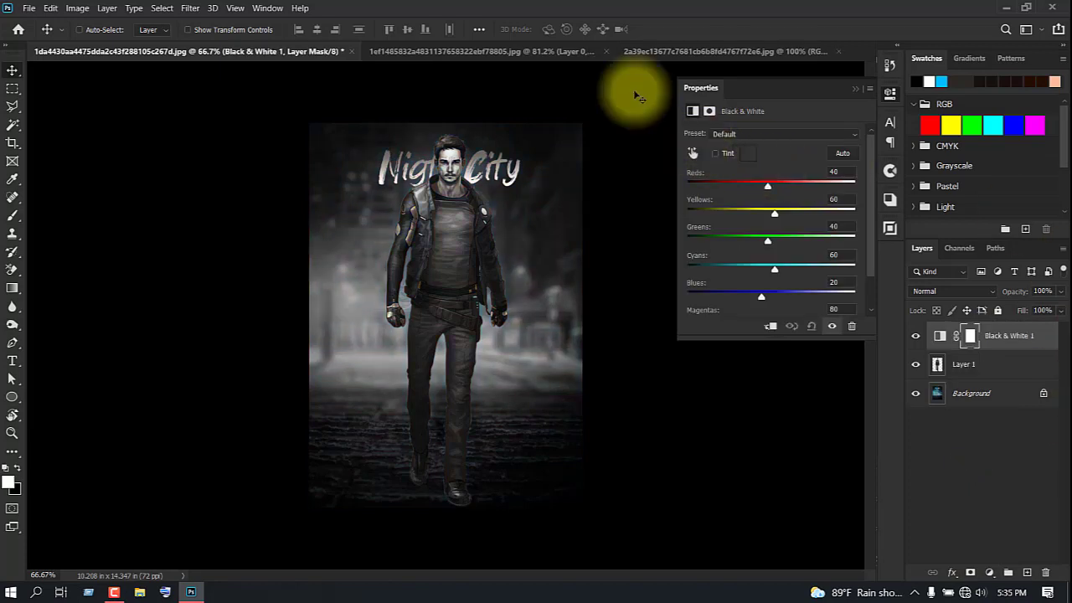
pyautogui.hotkey('ctrl', 'z')
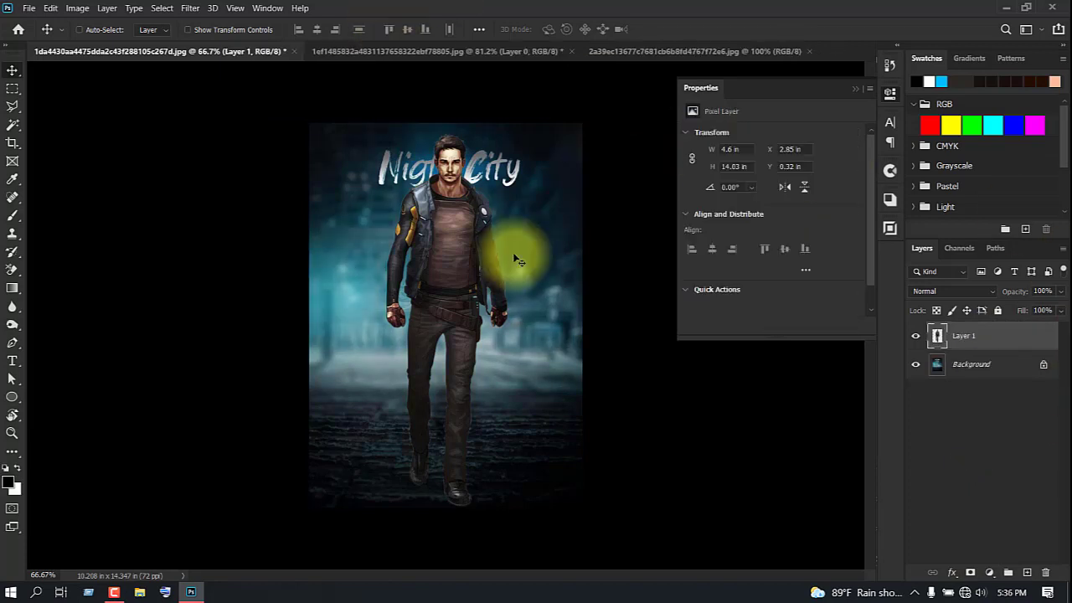
# - Add a Black & White adjustment layer with the Default preset above the man's layer
pyautogui.click(989, 573)
pyautogui.click(993, 457)
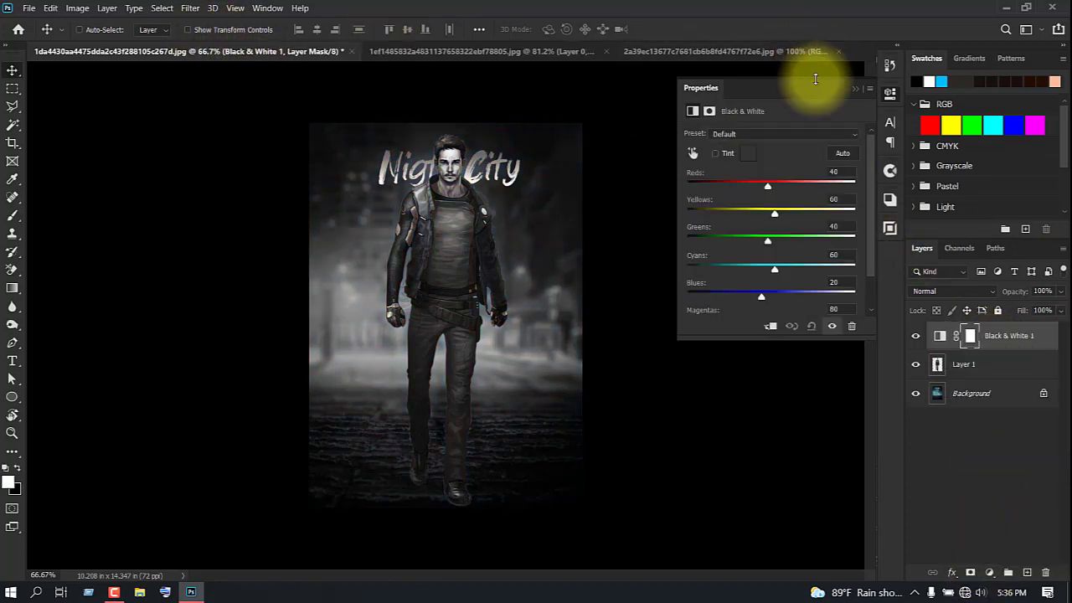
pyautogui.click(855, 90)
# - Add a Levels adjustment clipped to the man's layer and set the RGB midtones to 1.19
pyautogui.click(989, 573)
pyautogui.click(979, 384)
pyautogui.moveTo(782, 236)
pyautogui.mouseDown()
pyautogui.moveTo(758, 236)
pyautogui.moveTo(788, 246)
pyautogui.mouseUp()
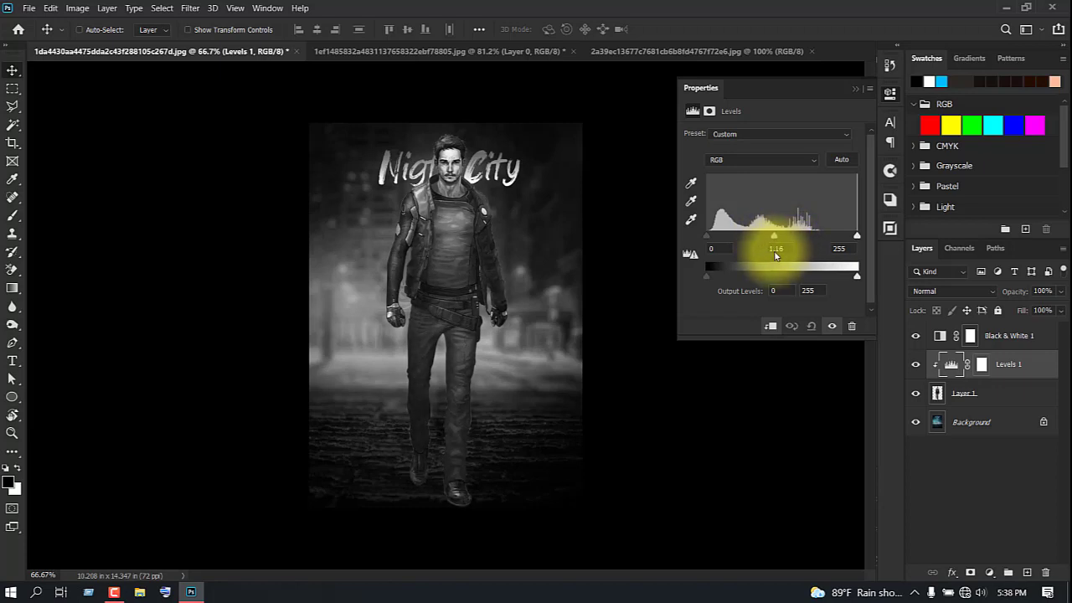
# - Adjust the midtones of the man's Levels layer in the individual colour channels and hide the Black & White layer
pyautogui.click(796, 159)
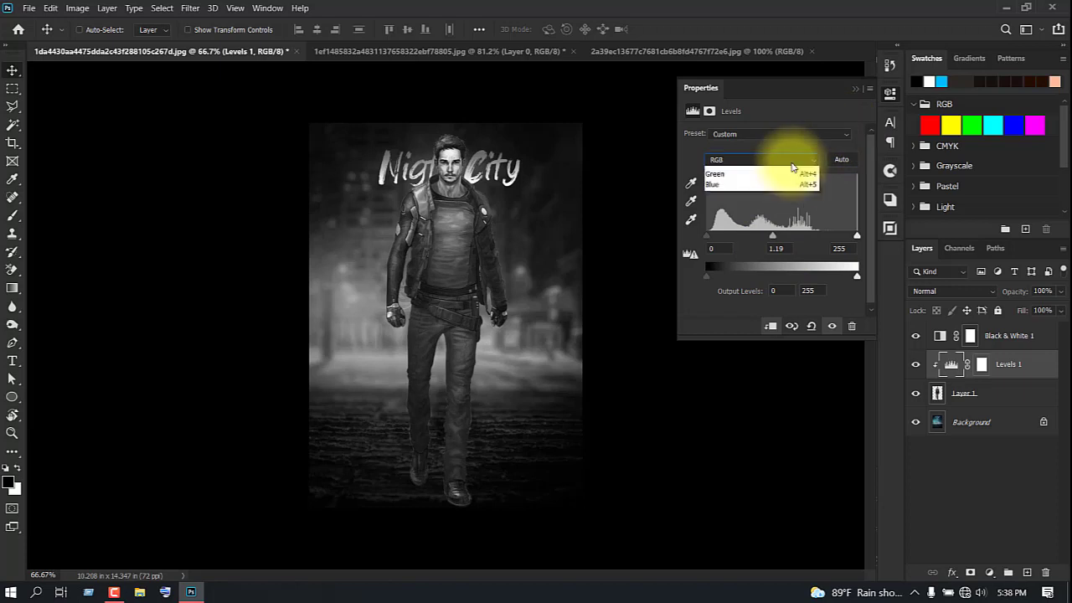
pyautogui.click(758, 172)
pyautogui.moveTo(783, 238)
pyautogui.mouseDown()
pyautogui.moveTo(808, 238)
pyautogui.moveTo(771, 238)
pyautogui.moveTo(810, 242)
pyautogui.moveTo(760, 237)
pyautogui.moveTo(793, 238)
pyautogui.mouseUp()
pyautogui.click(762, 159)
pyautogui.click(754, 201)
pyautogui.click(855, 88)
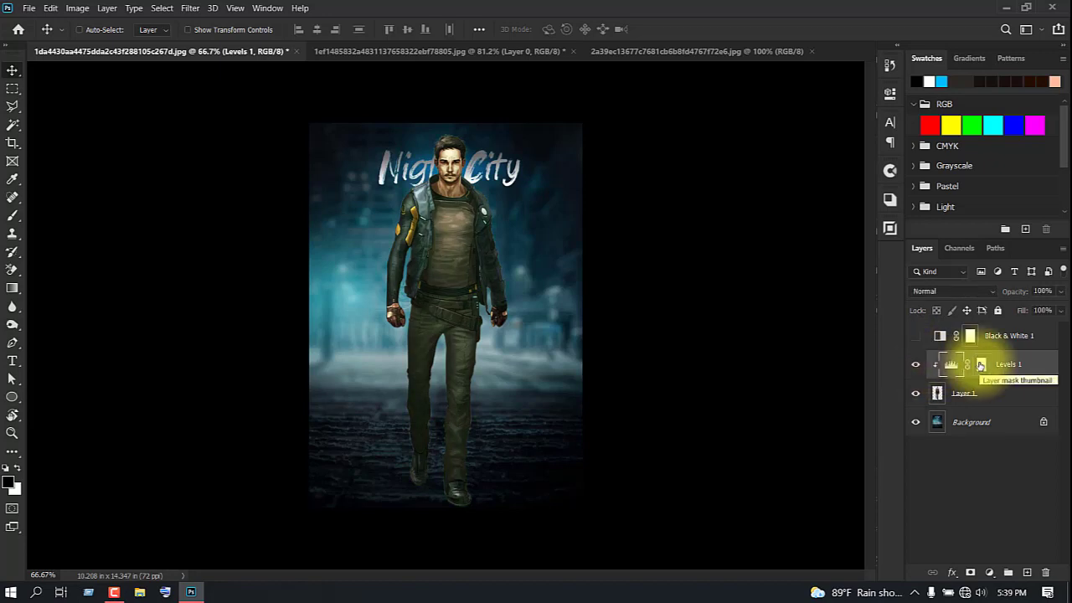
# - Reset the man's Levels adjustment and set its Red channel midtones to 0.72
pyautogui.scroll(4, 433, 380)
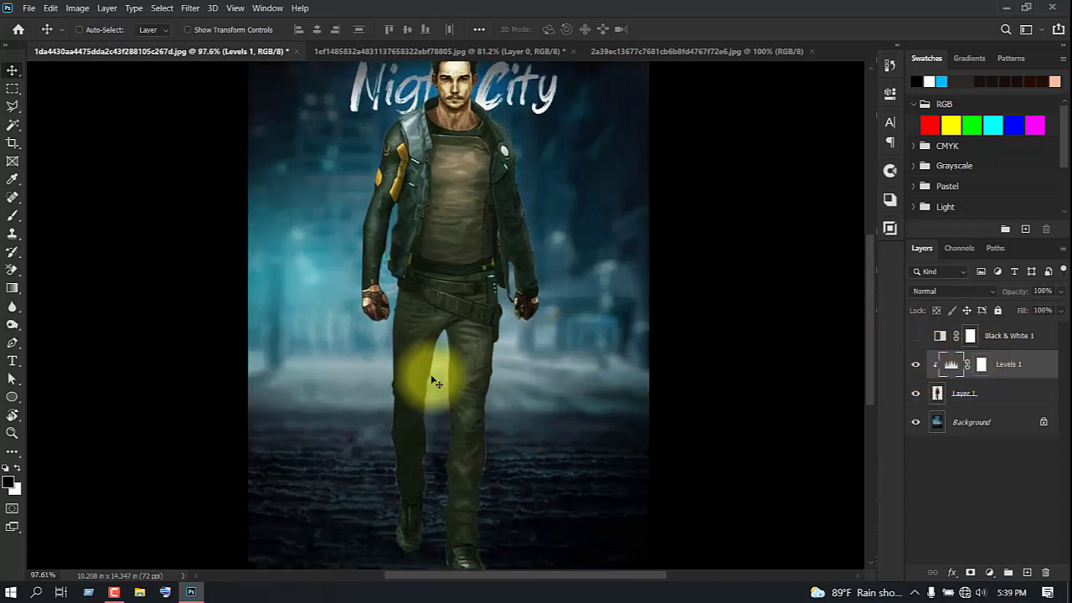
pyautogui.scroll(-4, 436, 381)
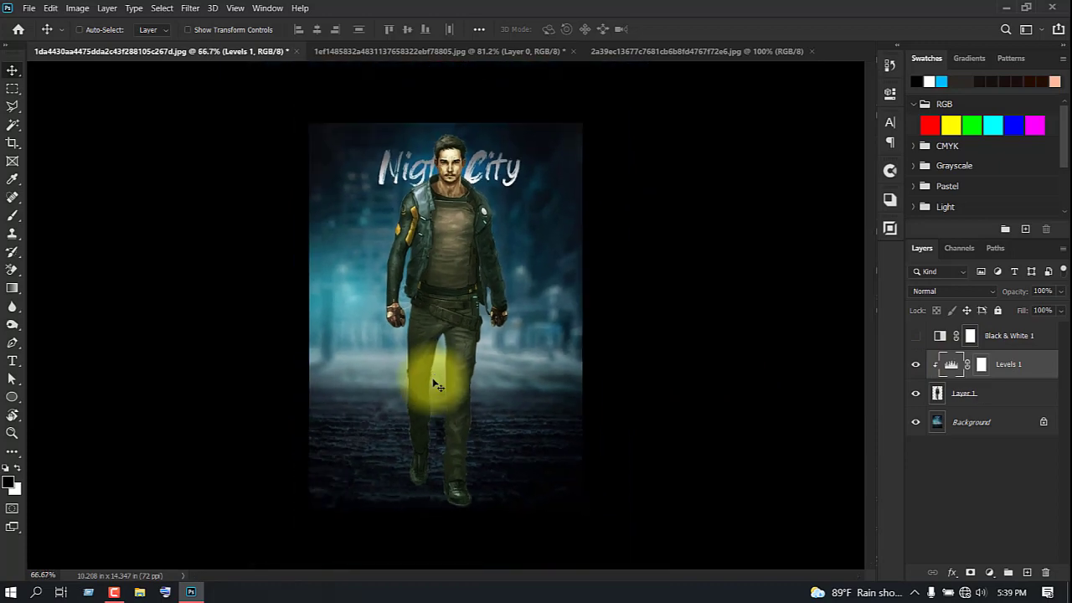
pyautogui.doubleClick(951, 366)
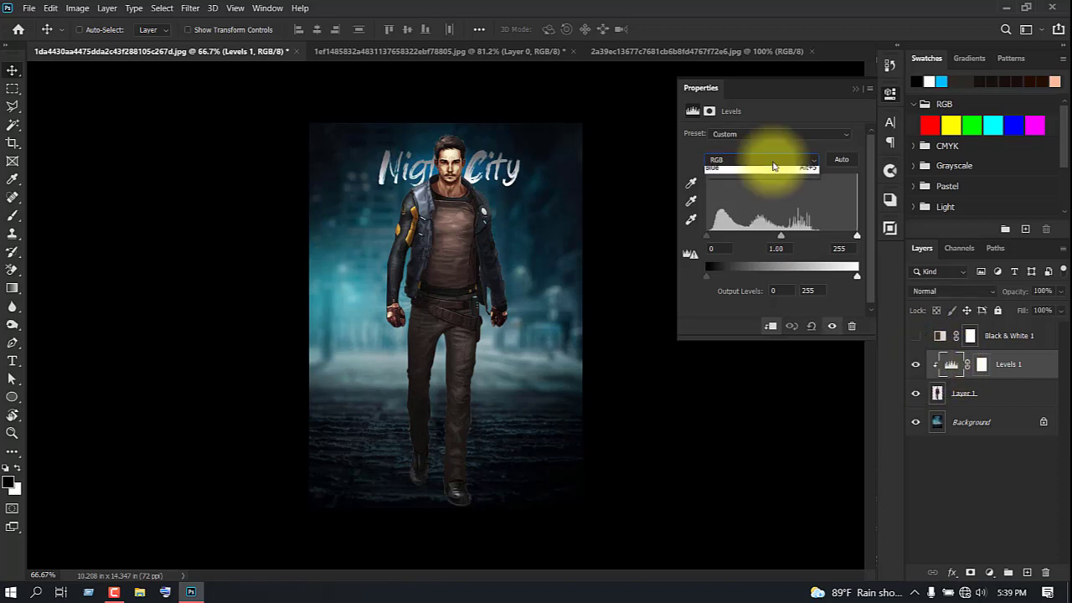
pyautogui.click(778, 159)
pyautogui.click(762, 173)
pyautogui.moveTo(771, 236); pyautogui.dragTo(796, 247)
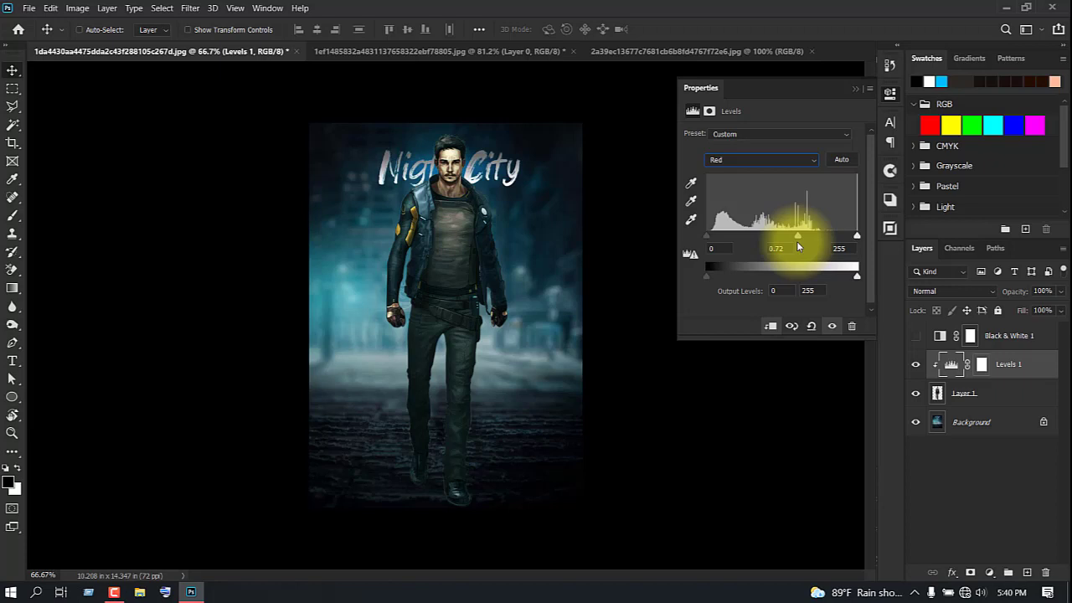
# - Fine-tune the Blue channel midtones of the man's Levels adjustment to match the blue background
pyautogui.click(790, 159)
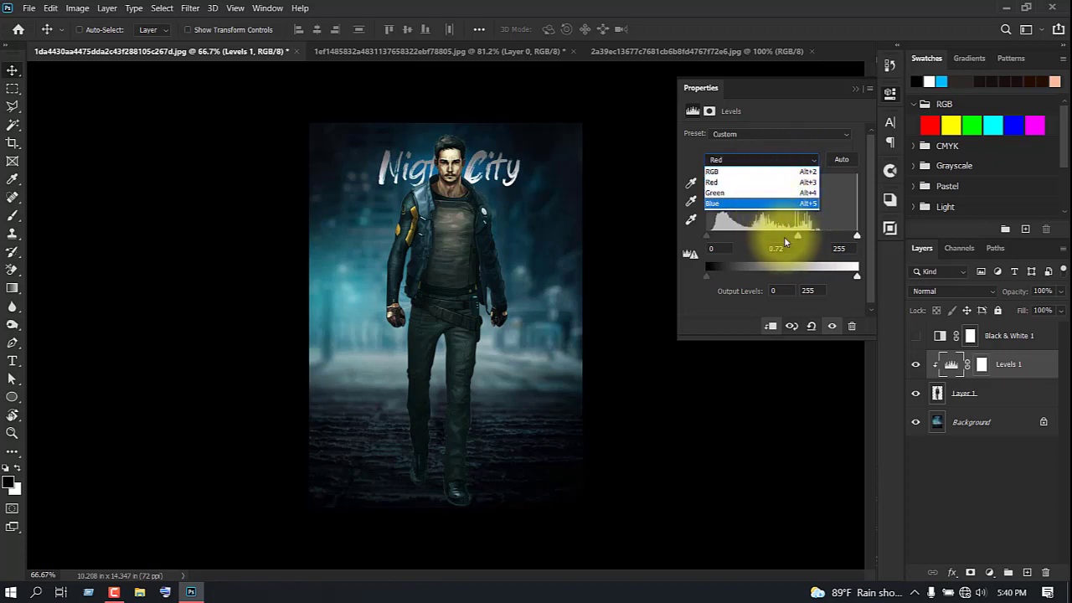
pyautogui.click(771, 203)
pyautogui.moveTo(782, 235)
pyautogui.mouseDown()
pyautogui.moveTo(809, 236)
pyautogui.moveTo(770, 240)
pyautogui.moveTo(818, 241)
pyautogui.moveTo(796, 245)
pyautogui.mouseUp()
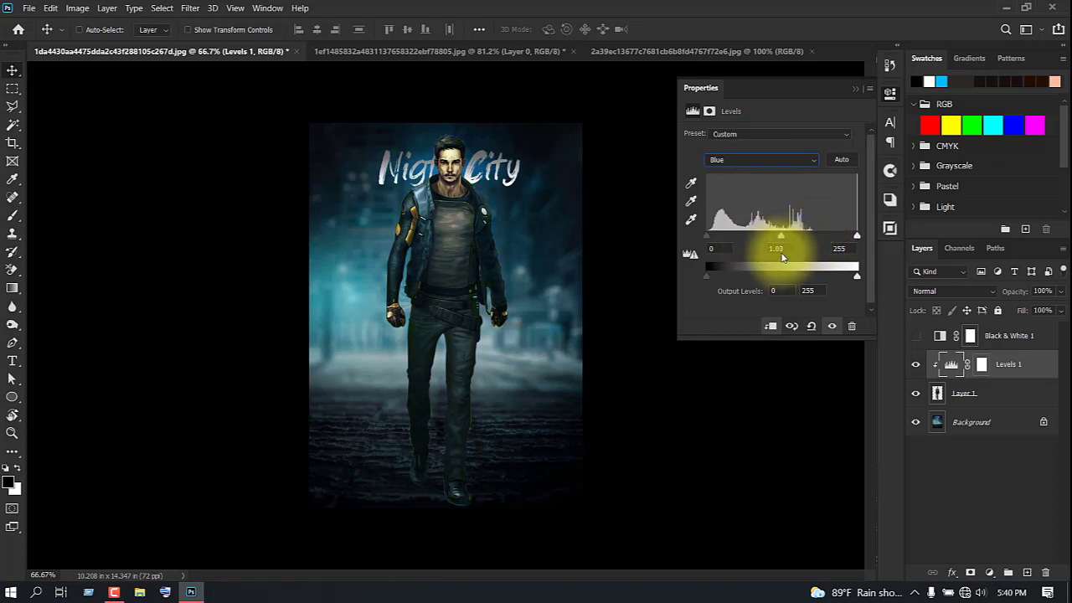
pyautogui.click(855, 88)
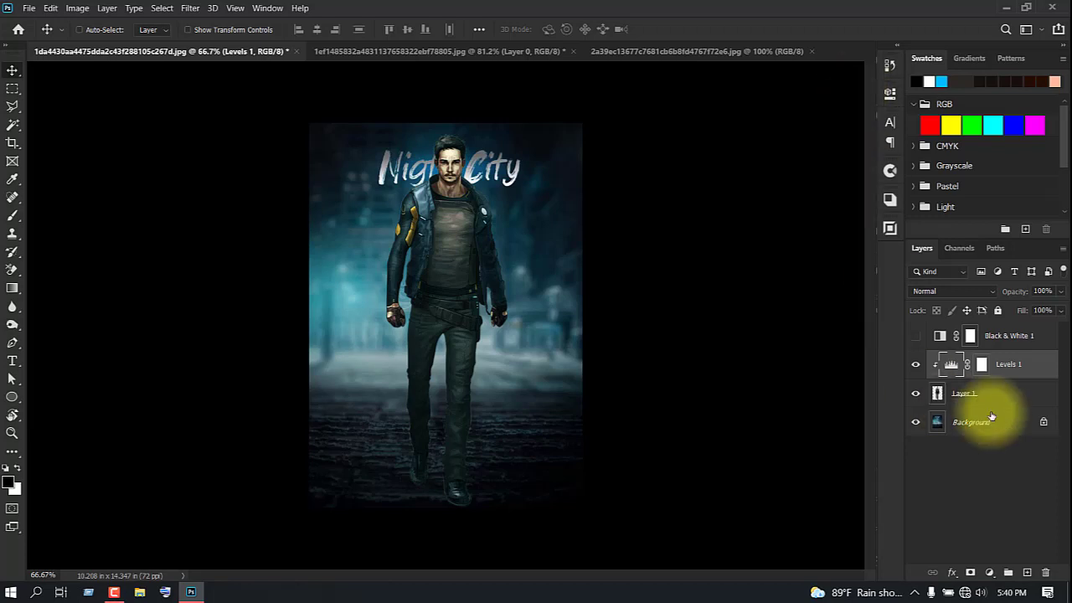
# - Delete the Black & White adjustment layer and toggle the Levels layer's visibility to compare the colour match
pyautogui.moveTo(1005, 335); pyautogui.dragTo(1023, 536)
pyautogui.click(1042, 572)
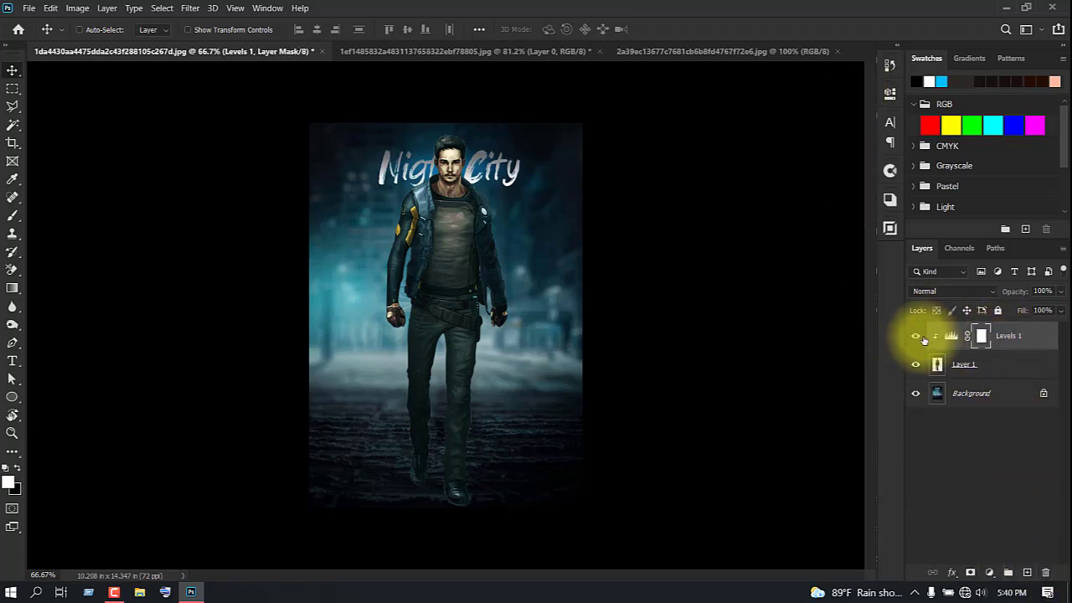
pyautogui.click(918, 340)
# - Examine the man's blend with the street down to his feet and look through the other two open documents
pyautogui.scroll(-3, 577, 362)
pyautogui.scroll(7, 441, 377)
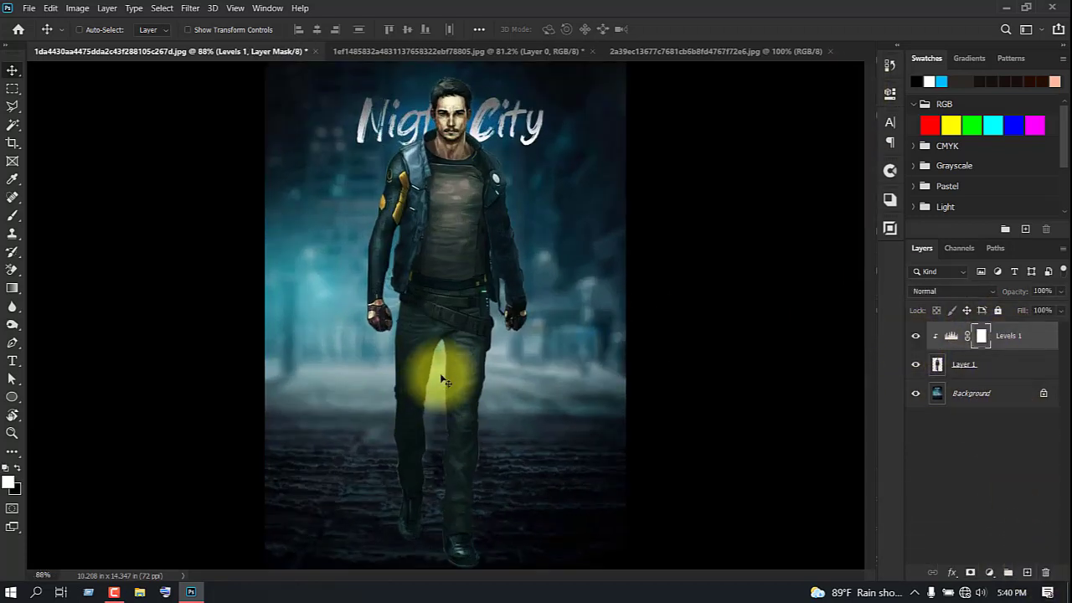
pyautogui.moveTo(528, 456); pyautogui.dragTo(510, 252)
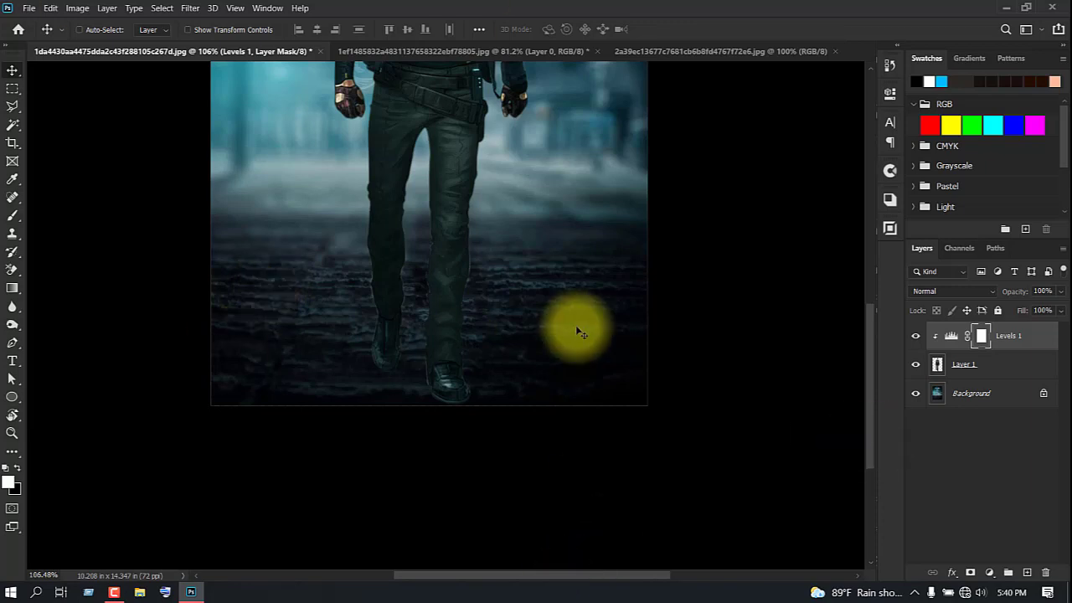
pyautogui.scroll(-3, 584, 330)
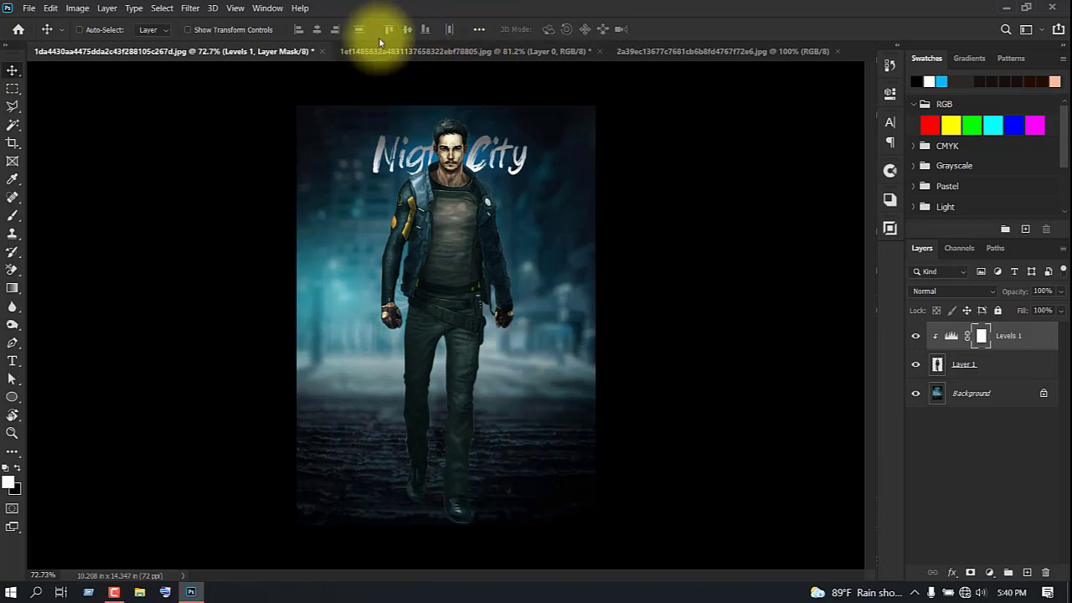
pyautogui.click(484, 50)
pyautogui.click(690, 49)
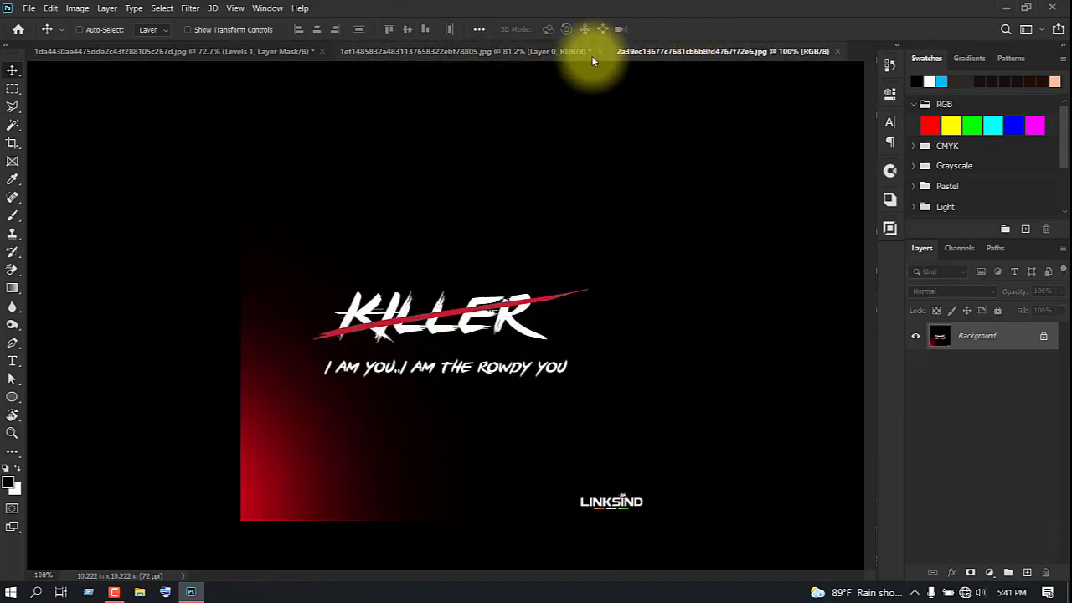
# - Return to the poster document and add a new empty layer directly above the Background for the shoe shadows
pyautogui.click(275, 51)
pyautogui.scroll(7, 486, 338)
pyautogui.scroll(2, 574, 443)
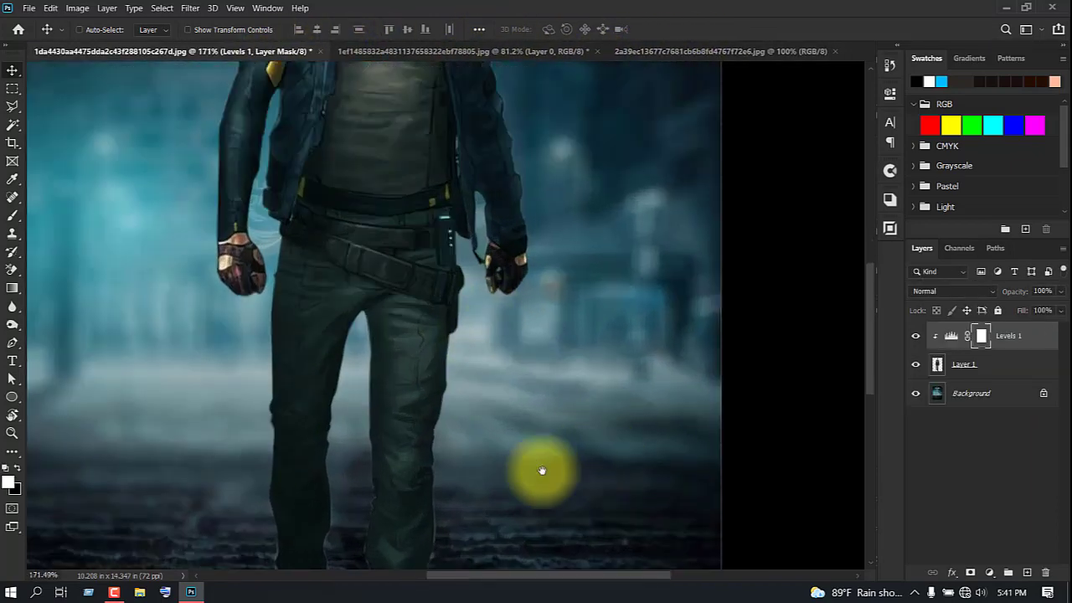
pyautogui.moveTo(541, 472); pyautogui.dragTo(593, 211)
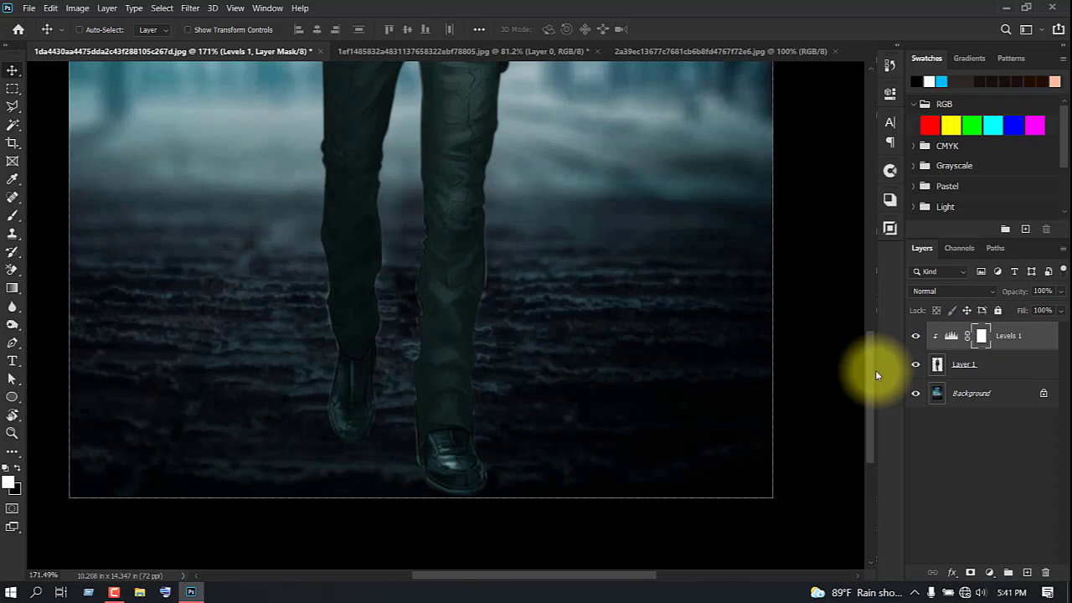
pyautogui.click(951, 365)
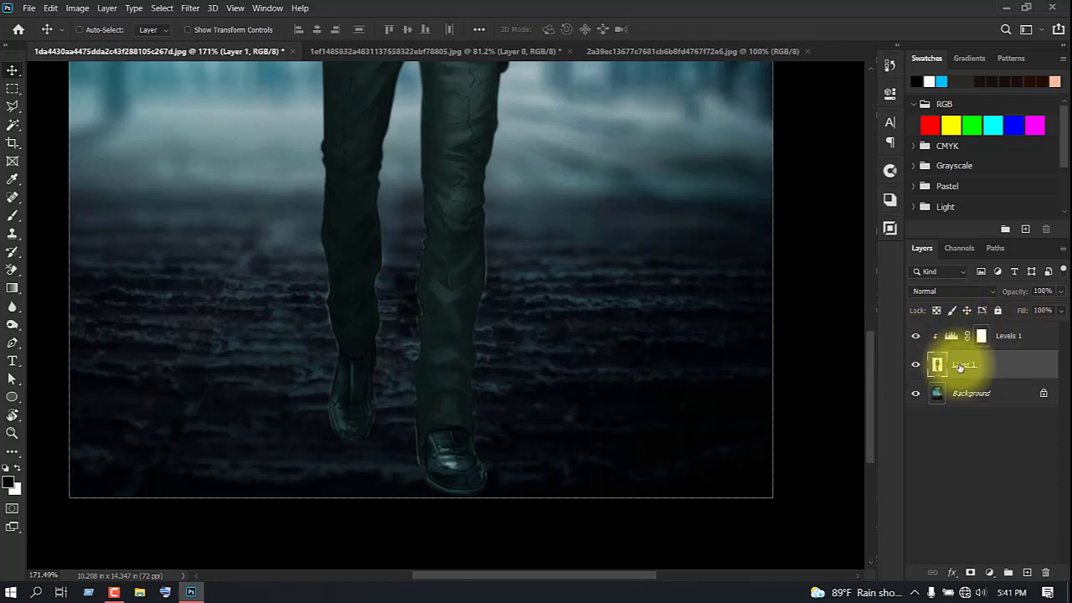
pyautogui.click(983, 401)
pyautogui.click(1027, 572)
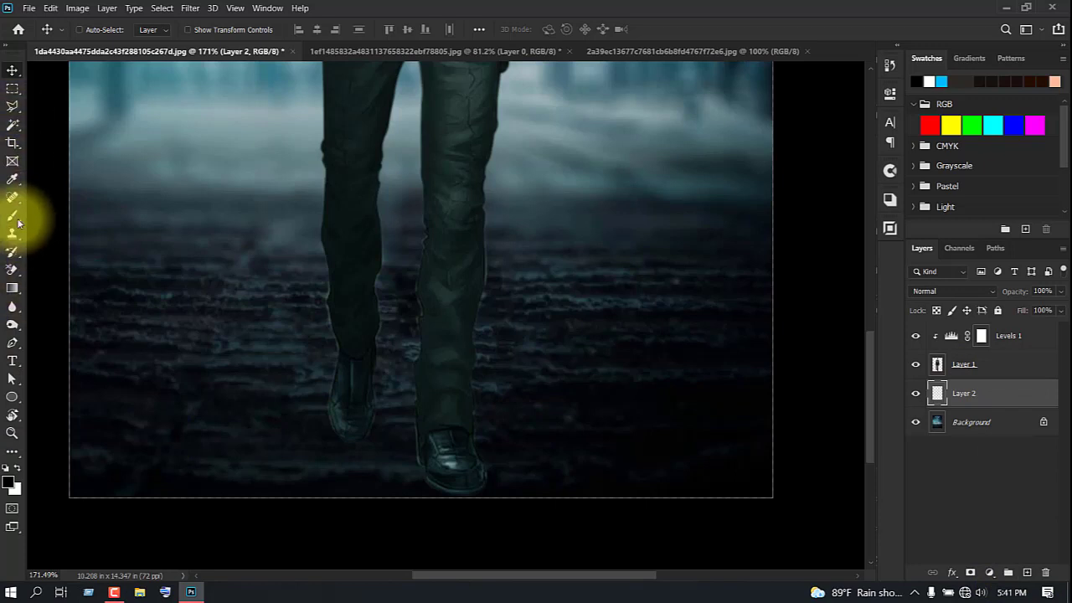
# - Draw a closed Pen path around the front shoe, reaching slightly past its outer edge and sole
pyautogui.click(12, 343)
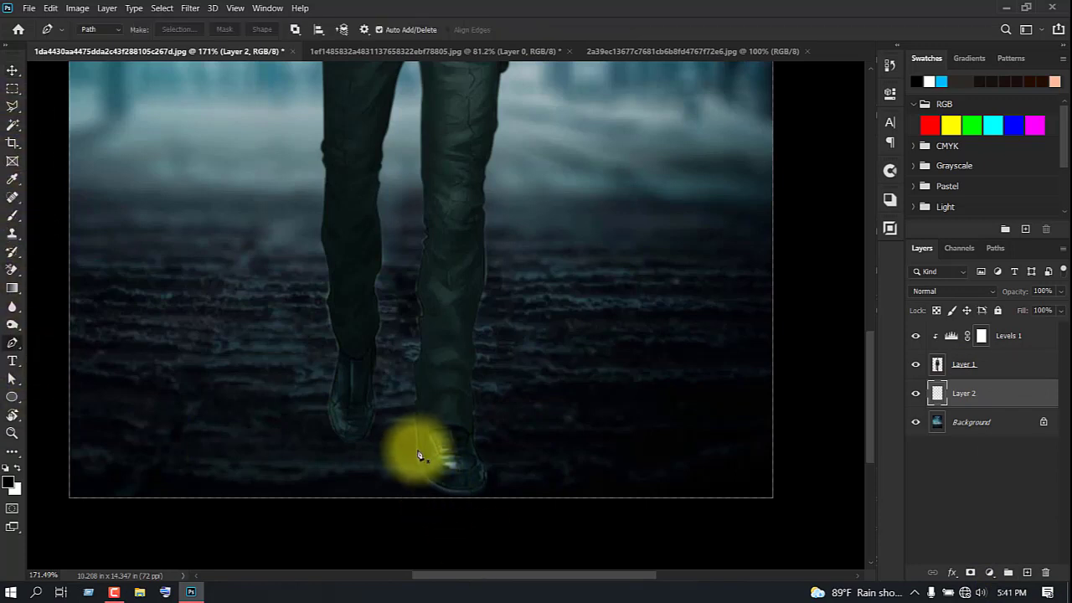
pyautogui.click(417, 440)
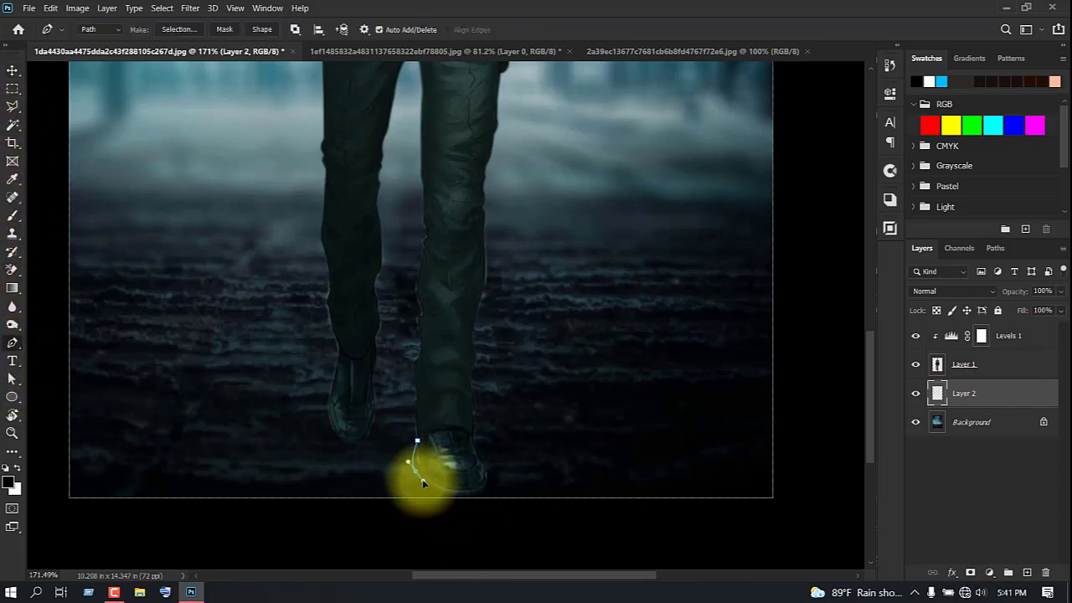
pyautogui.click(421, 484)
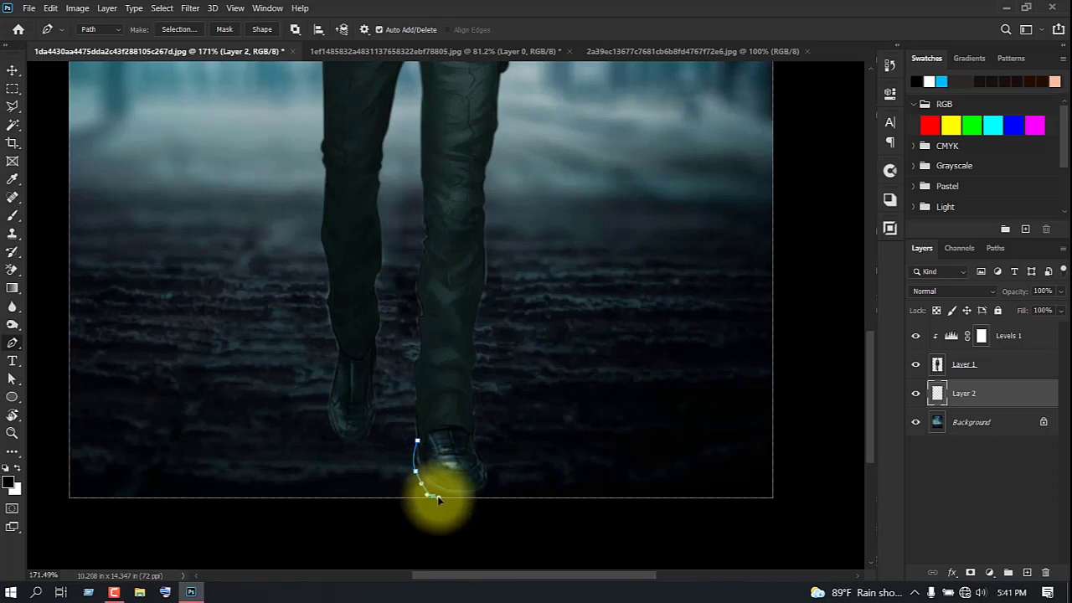
pyautogui.click(437, 499)
pyautogui.click(479, 492)
pyautogui.click(450, 436)
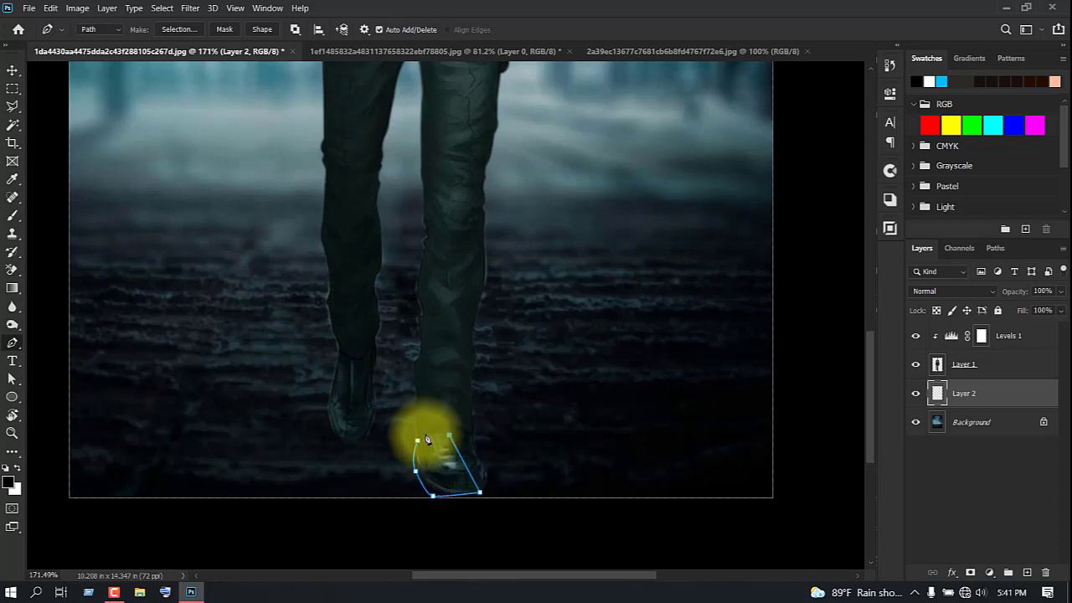
pyautogui.click(417, 440)
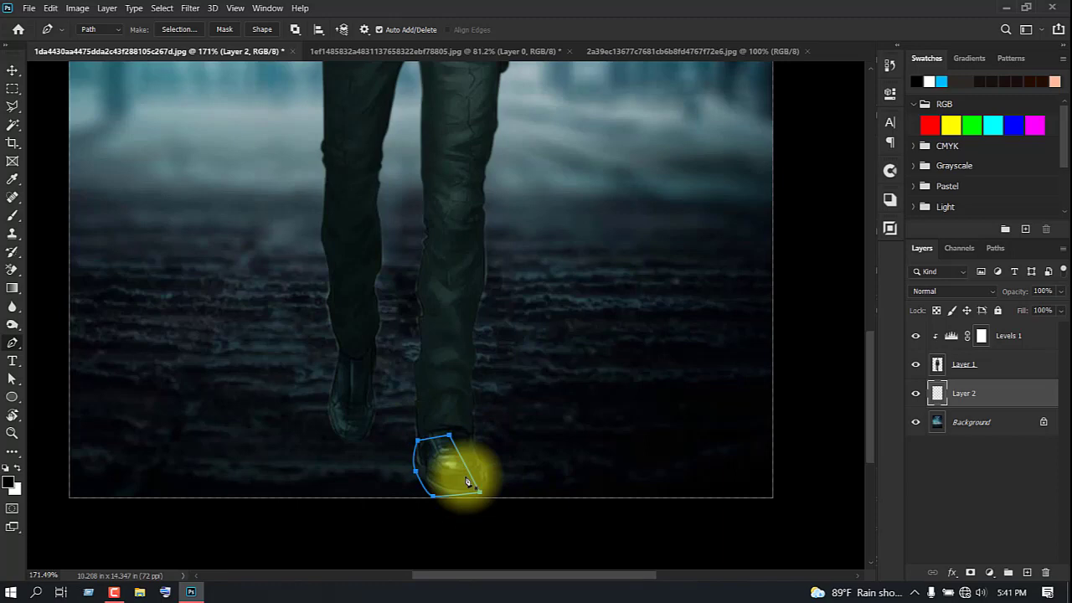
# - Convert the front shoe's path to a selection, fill it with black on Layer 2 and deselect
pyautogui.rightClick(450, 480)
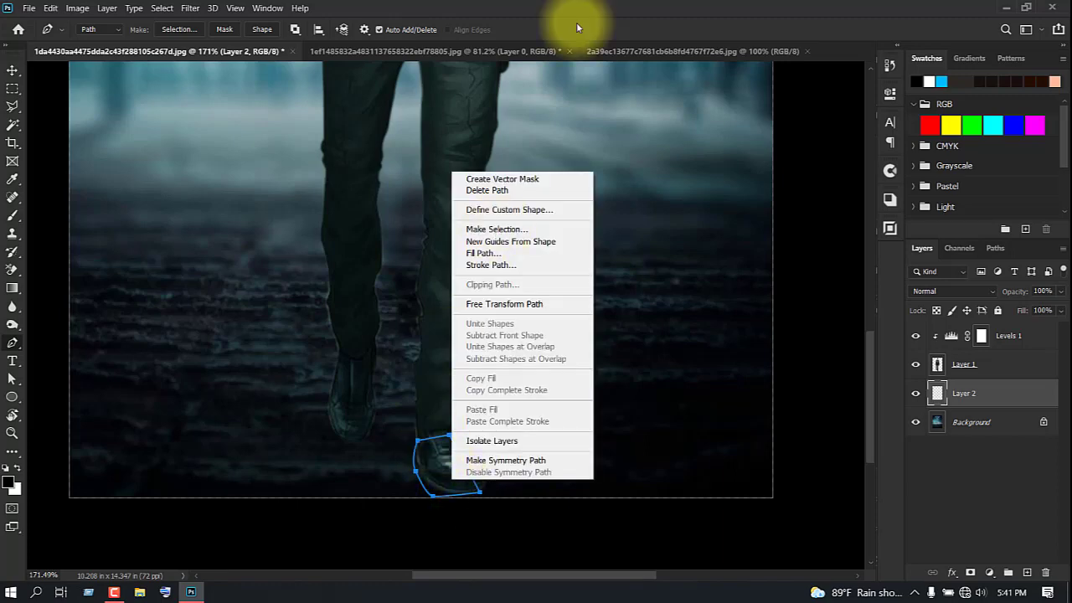
pyautogui.click(593, 401)
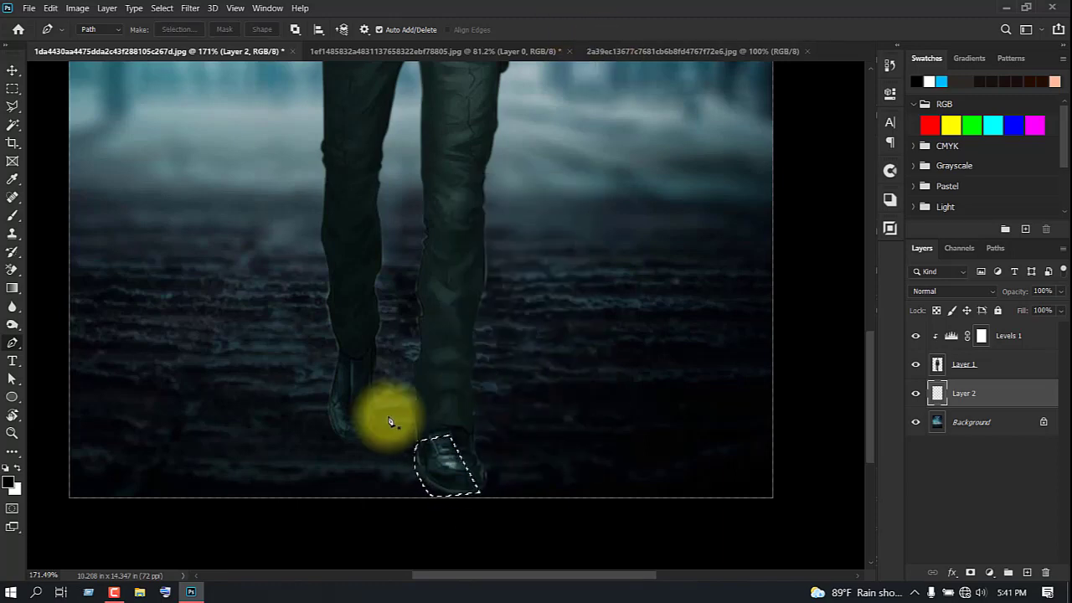
pyautogui.hotkey('ctrl', 'd')
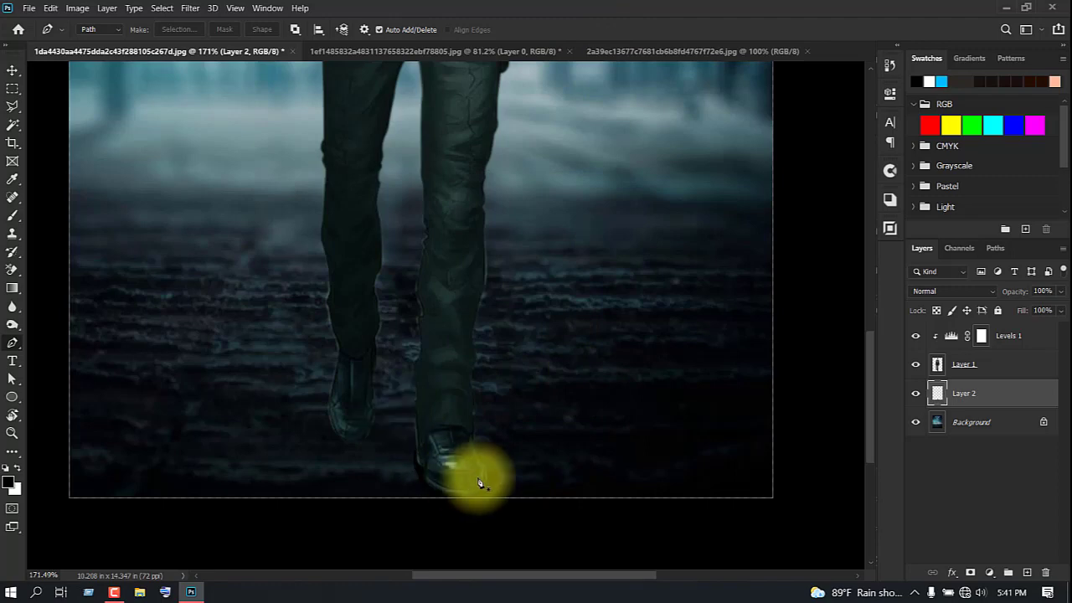
# - Apply a Gaussian Blur with a radius of about 4 pixels to the front shoe's shadow on Layer 2
pyautogui.click(190, 8)
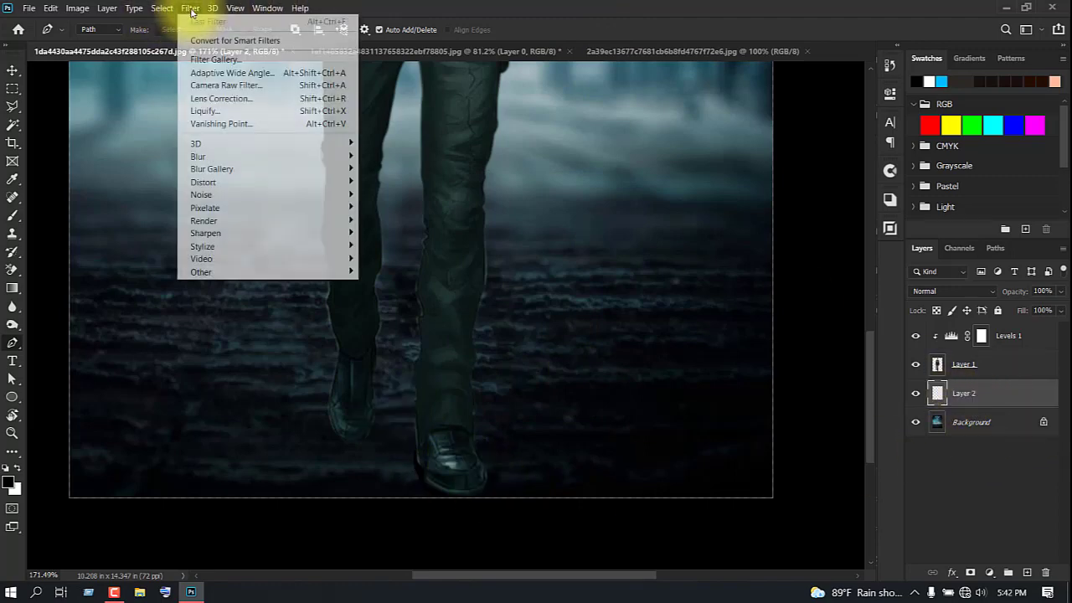
pyautogui.moveTo(263, 157)
pyautogui.click(393, 208)
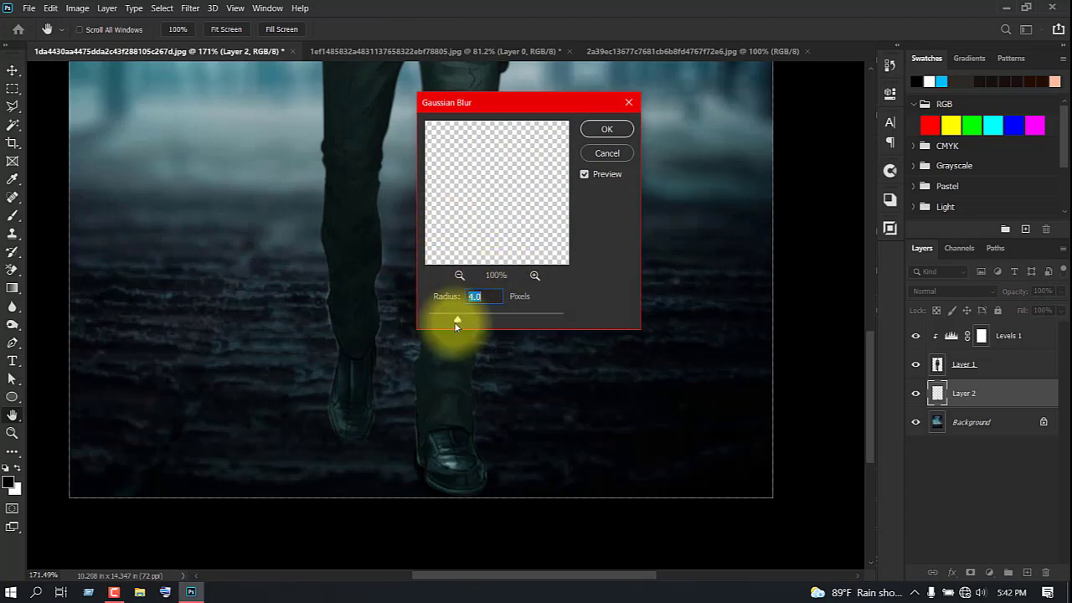
pyautogui.moveTo(456, 326); pyautogui.dragTo(472, 323)
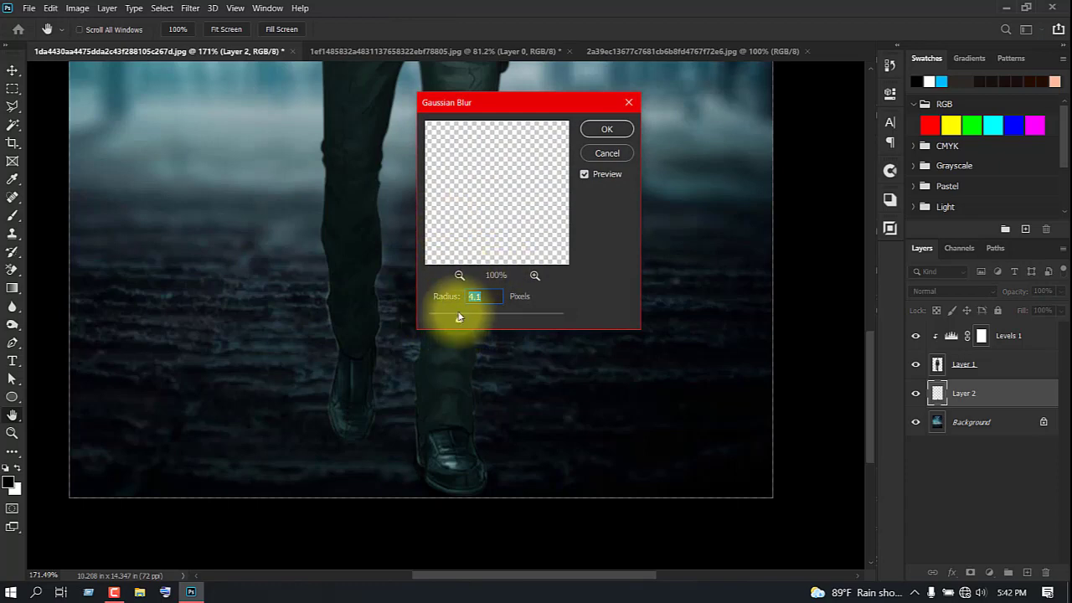
pyautogui.click(586, 175)
pyautogui.click(609, 129)
# - Draw a closed Pen path around the toe of the rear shoe, slightly outside its sole
pyautogui.scroll(-6, 552, 433)
pyautogui.scroll(5, 490, 423)
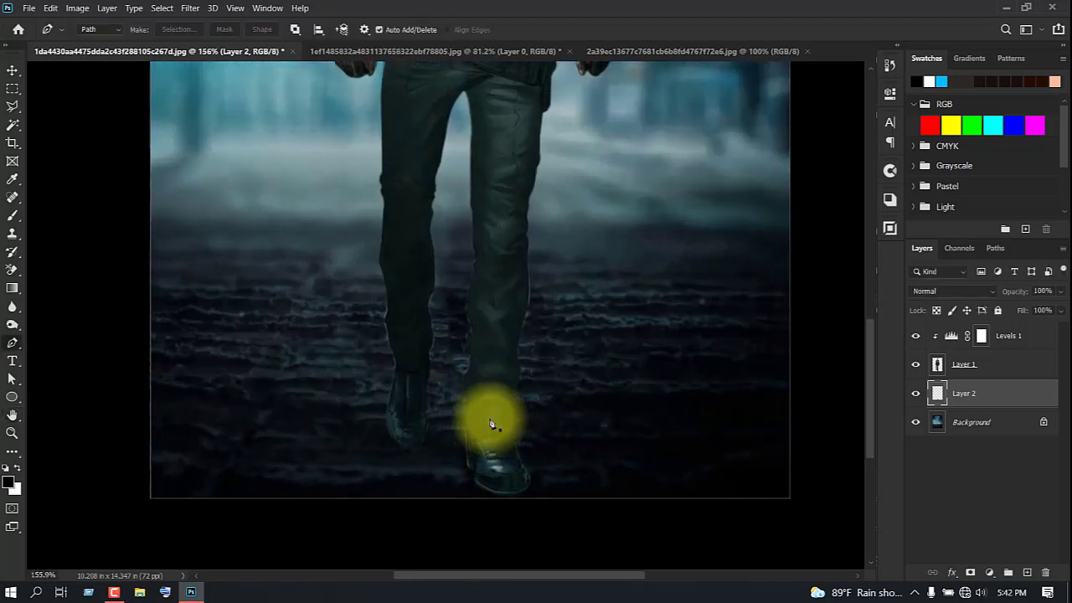
pyautogui.scroll(2, 408, 435)
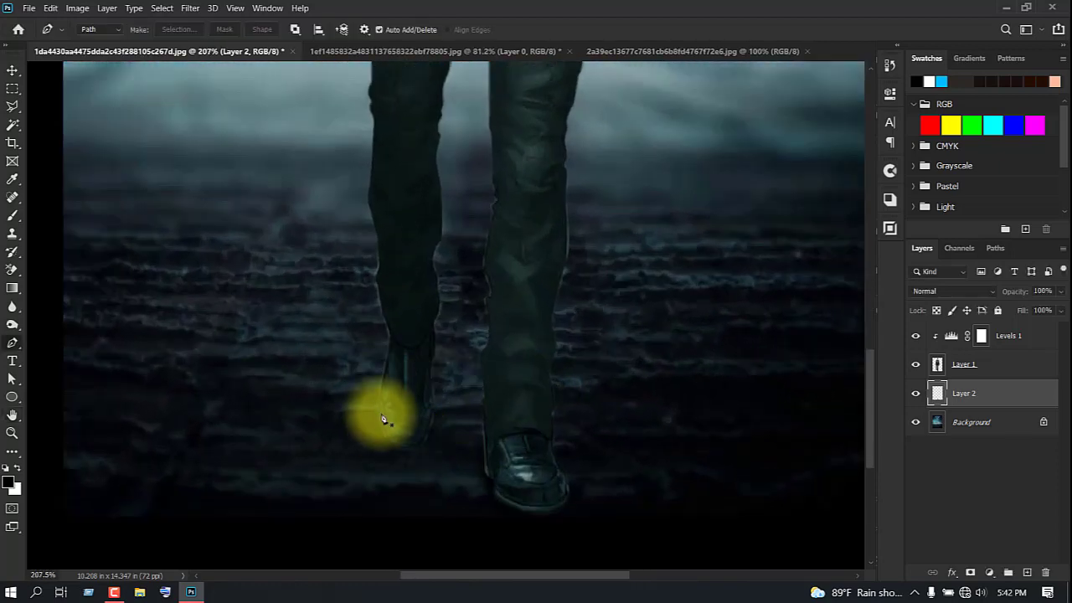
pyautogui.click(378, 400)
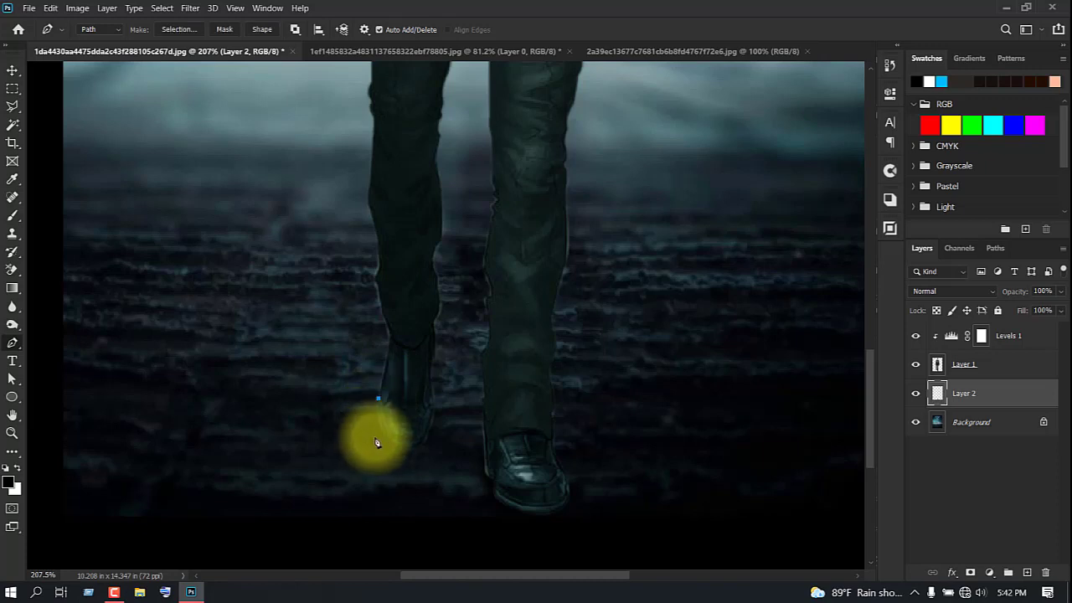
pyautogui.click(382, 462)
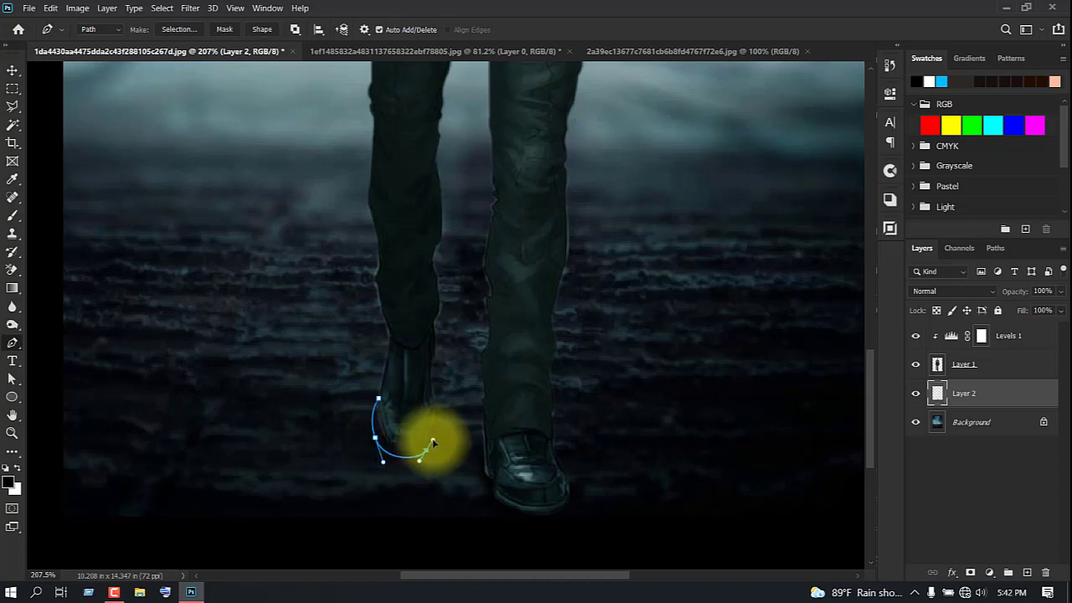
pyautogui.moveTo(432, 442); pyautogui.dragTo(432, 440)
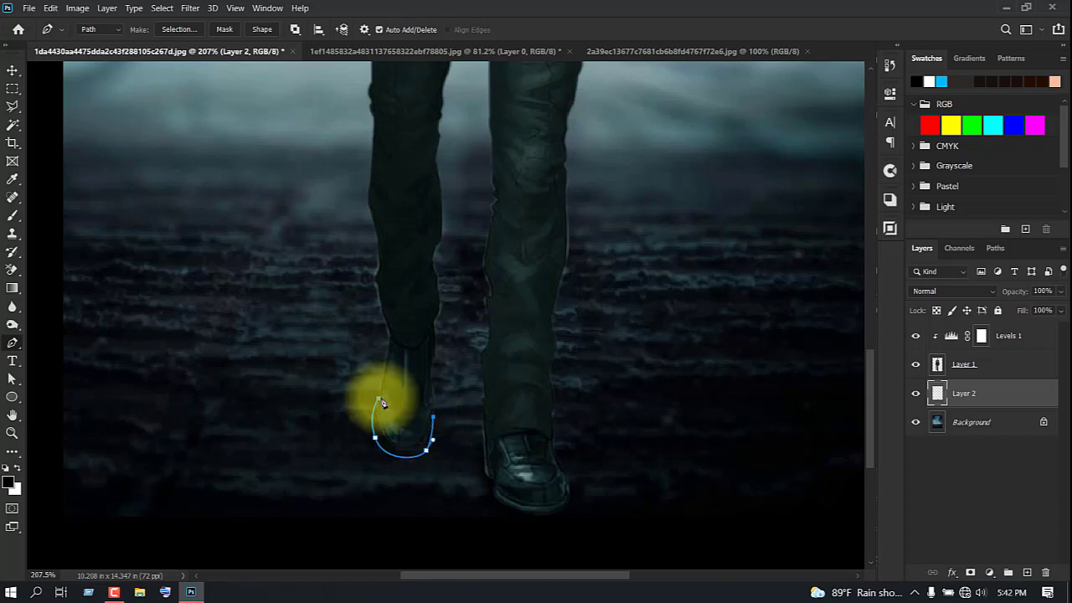
# - Convert the rear shoe's path to a selection with a 10-pixel feather, fill it with black on a new layer and deselect
pyautogui.rightClick(407, 424)
pyautogui.click(469, 172)
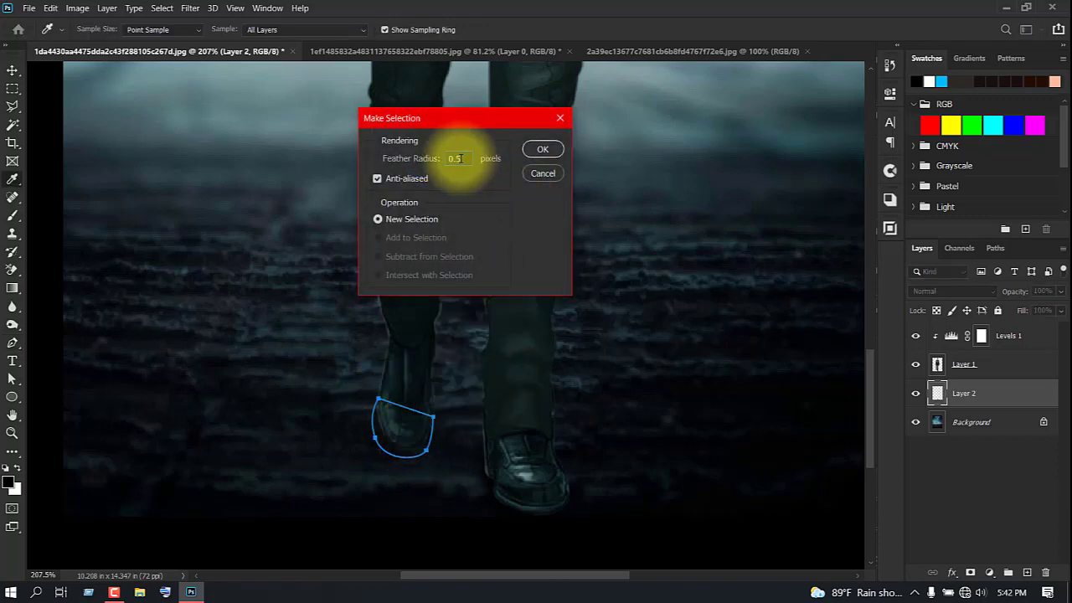
pyautogui.write('10')
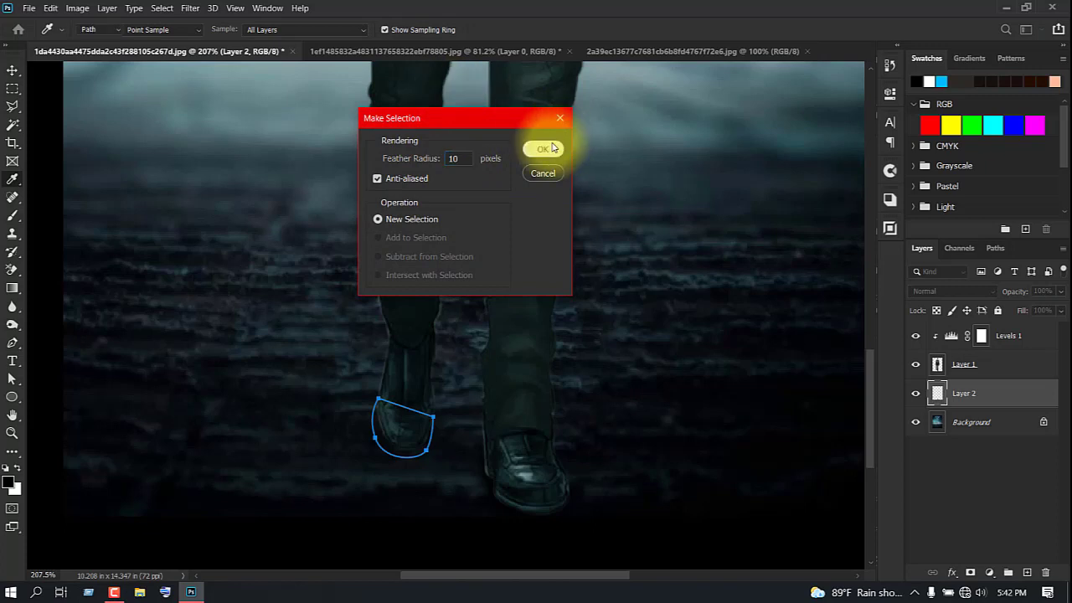
pyautogui.click(542, 149)
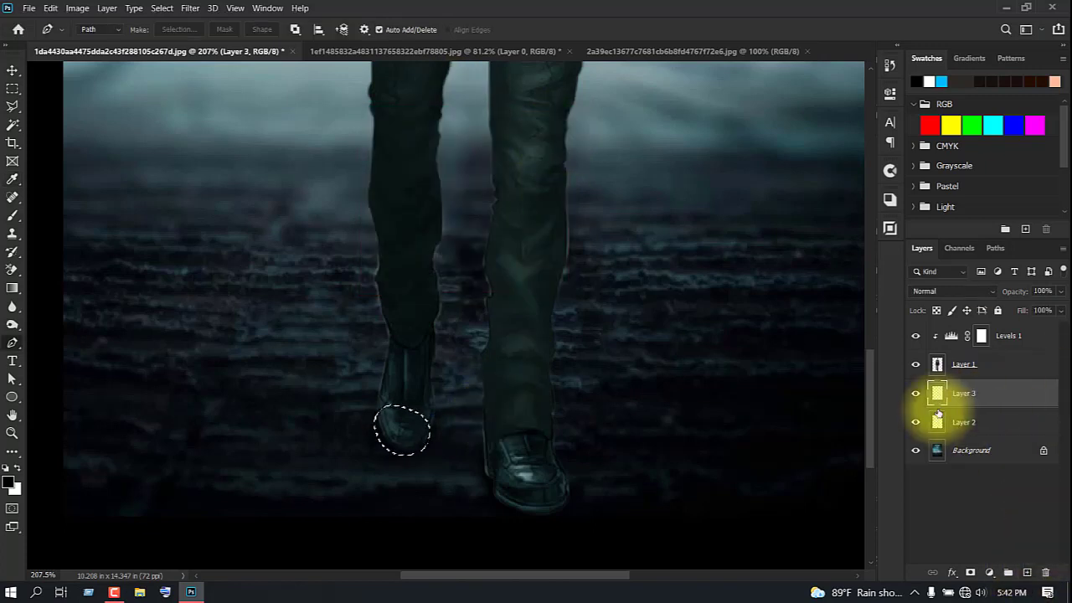
pyautogui.hotkey('ctrl', 'd')
# - Move the rear shoe's shadow on Layer 3 slightly down beneath the sole and check both shadows against the street
pyautogui.scroll(-1, 429, 442)
pyautogui.scroll(3, 427, 445)
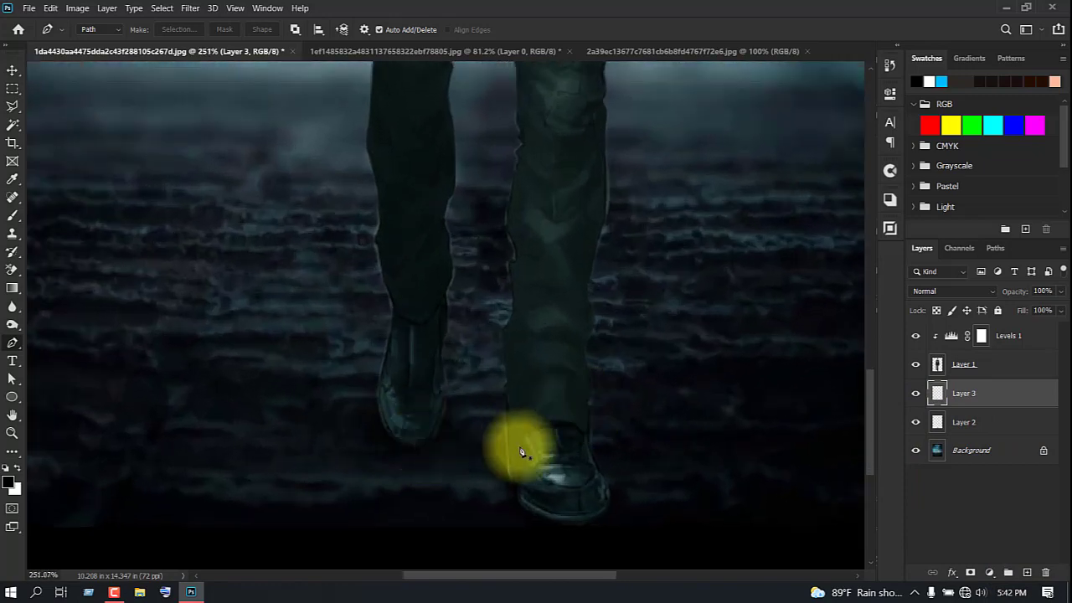
pyautogui.click(12, 70)
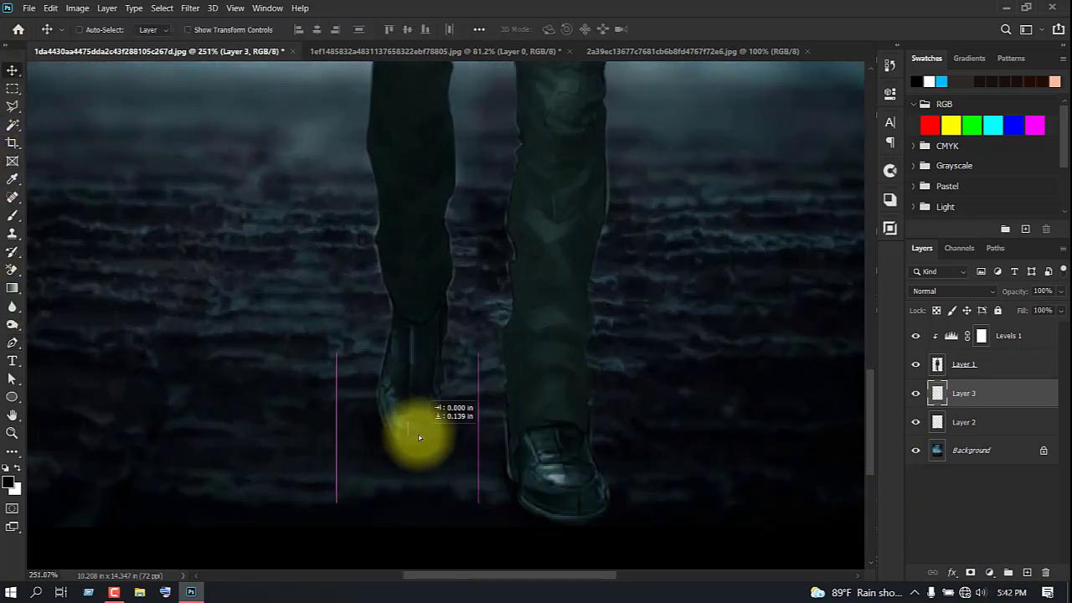
pyautogui.moveTo(423, 433); pyautogui.dragTo(480, 421)
pyautogui.scroll(-5, 557, 421)
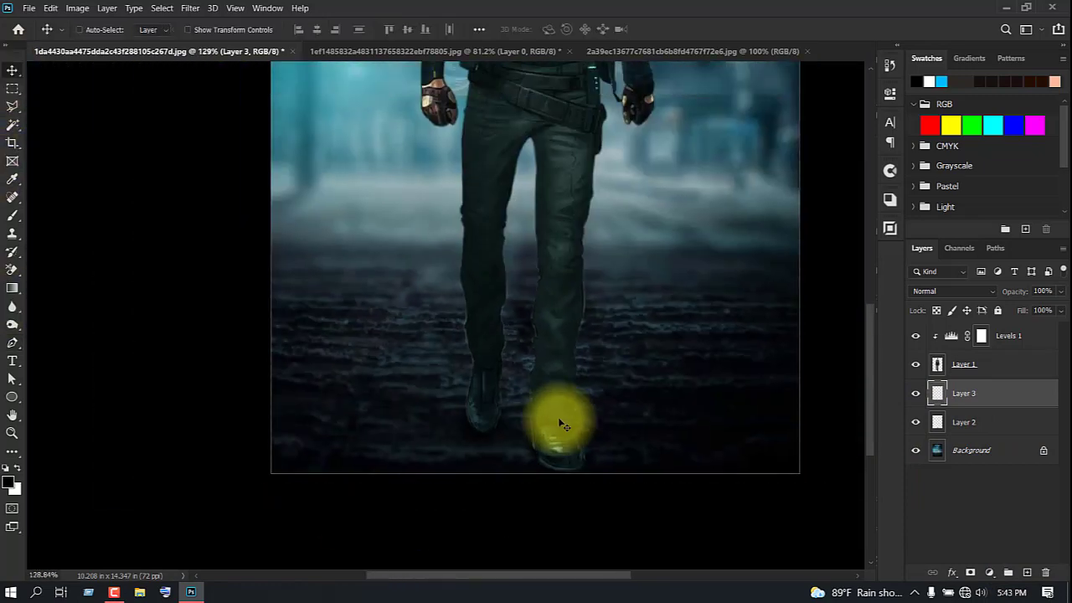
pyautogui.scroll(2, 458, 500)
pyautogui.moveTo(870, 357); pyautogui.dragTo(812, 463)
pyautogui.moveTo(873, 438); pyautogui.dragTo(874, 402)
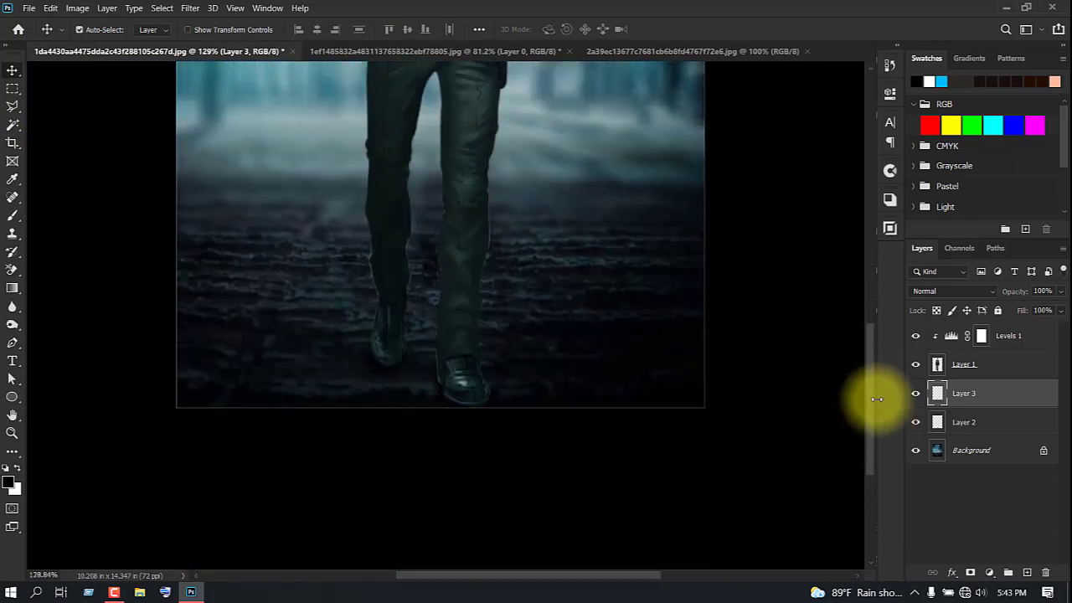
# - Duplicate the rear shoe's shadow layer and lower the copy's opacity to 13%
pyautogui.hotkey('ctrl', 'j')
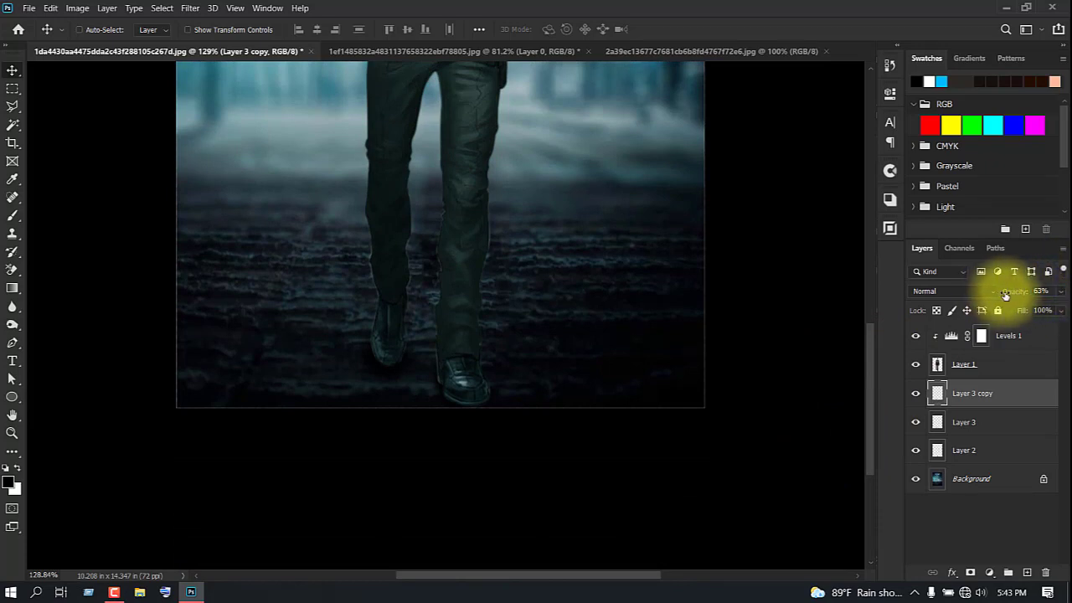
pyautogui.moveTo(1009, 298); pyautogui.dragTo(1000, 295)
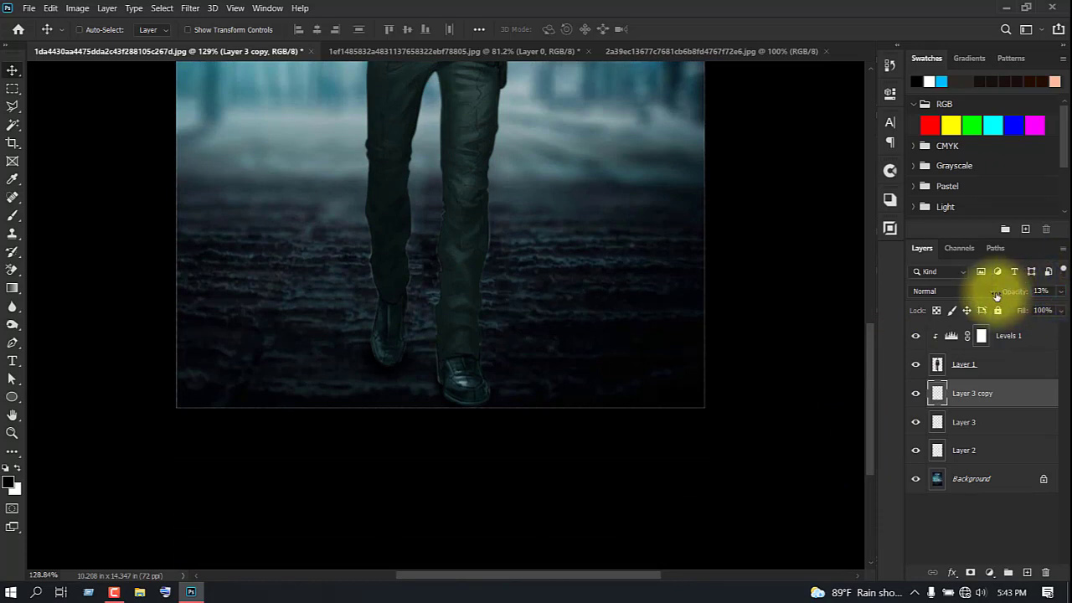
pyautogui.scroll(1, 444, 358)
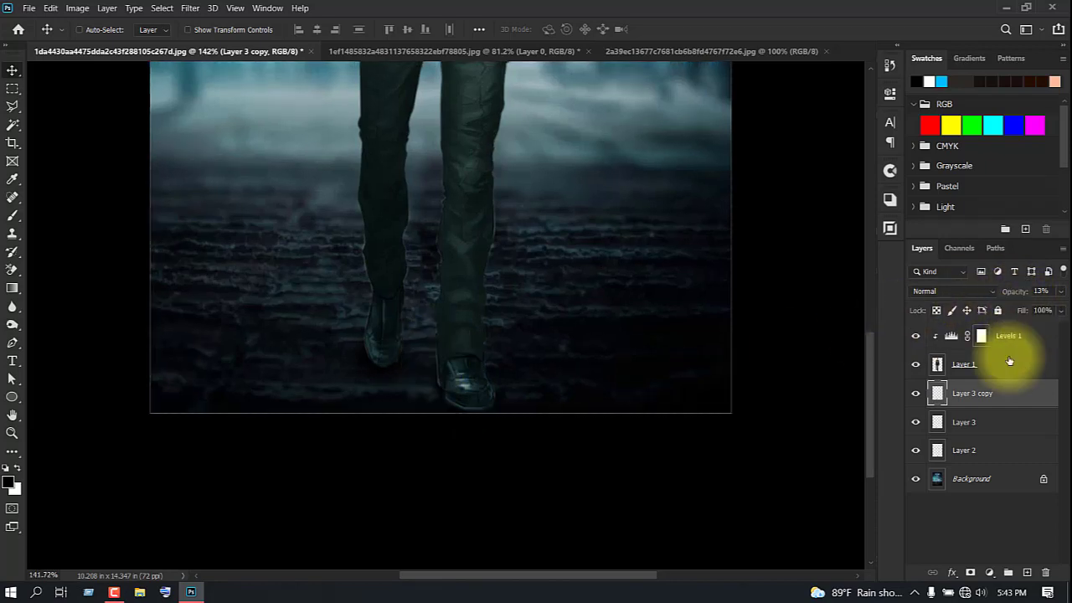
# - Set the opacity of the original rear shoe shadow, Layer 3, to 89%
pyautogui.click(968, 423)
pyautogui.click(916, 423)
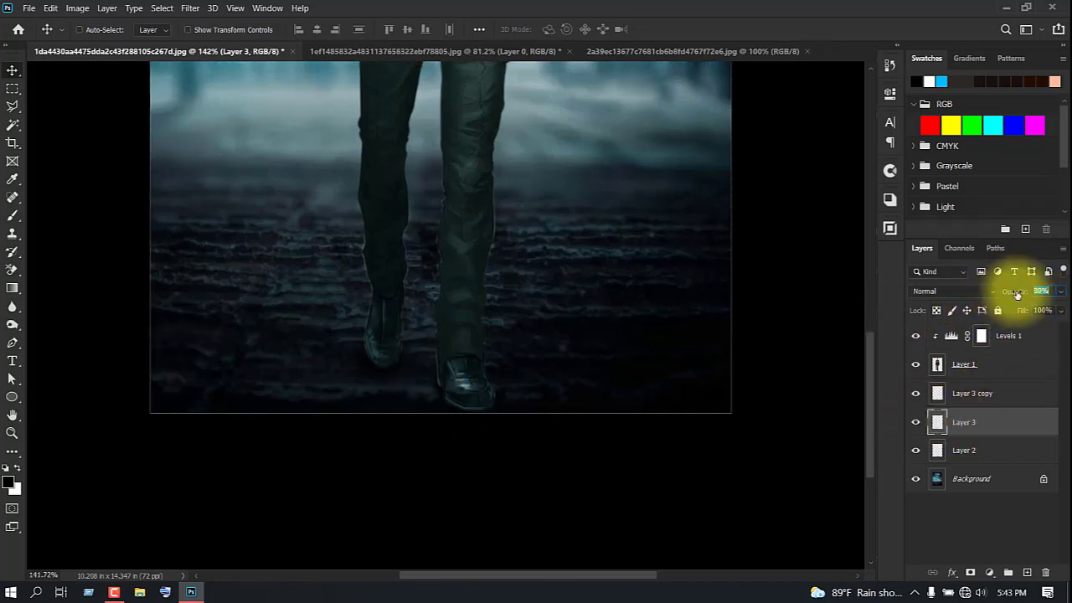
pyautogui.scroll(-1, 480, 411)
pyautogui.scroll(1, 460, 383)
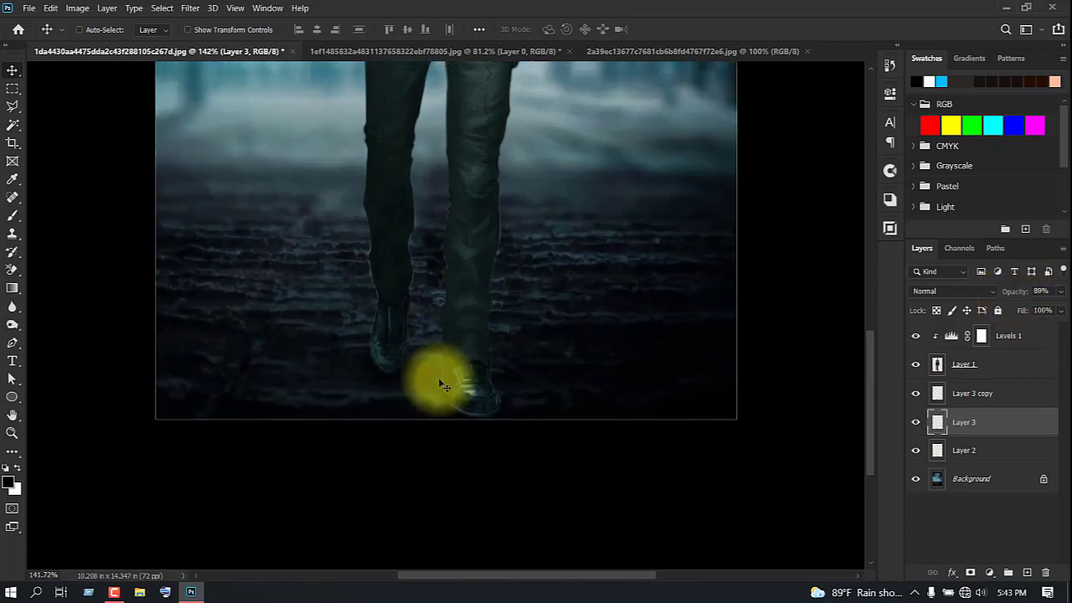
# - Pick the Eraser with a soft 25-pixel brush to trim the rear shoe's shadow on Layer 3
pyautogui.scroll(1, 444, 385)
pyautogui.click(12, 270)
pyautogui.click(100, 269)
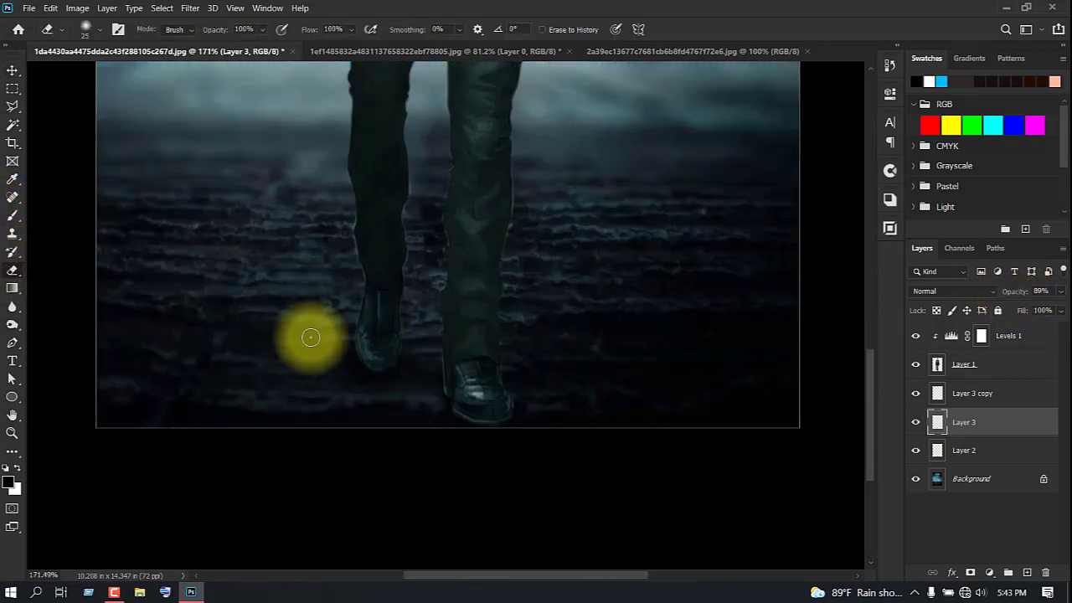
pyautogui.click(969, 399)
pyautogui.click(957, 423)
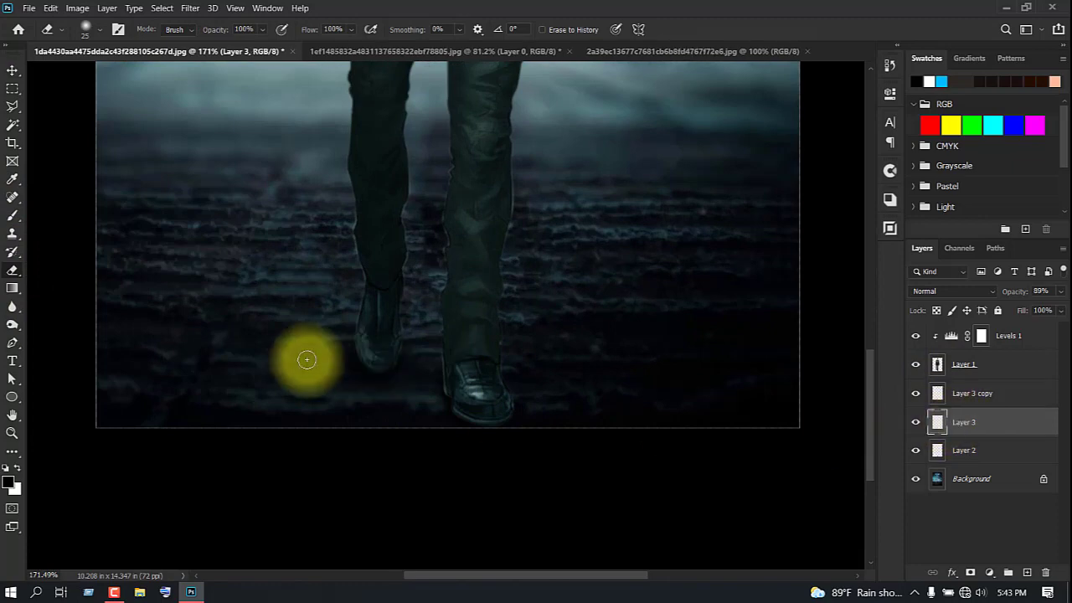
pyautogui.rightClick(259, 263)
pyautogui.click(634, 105)
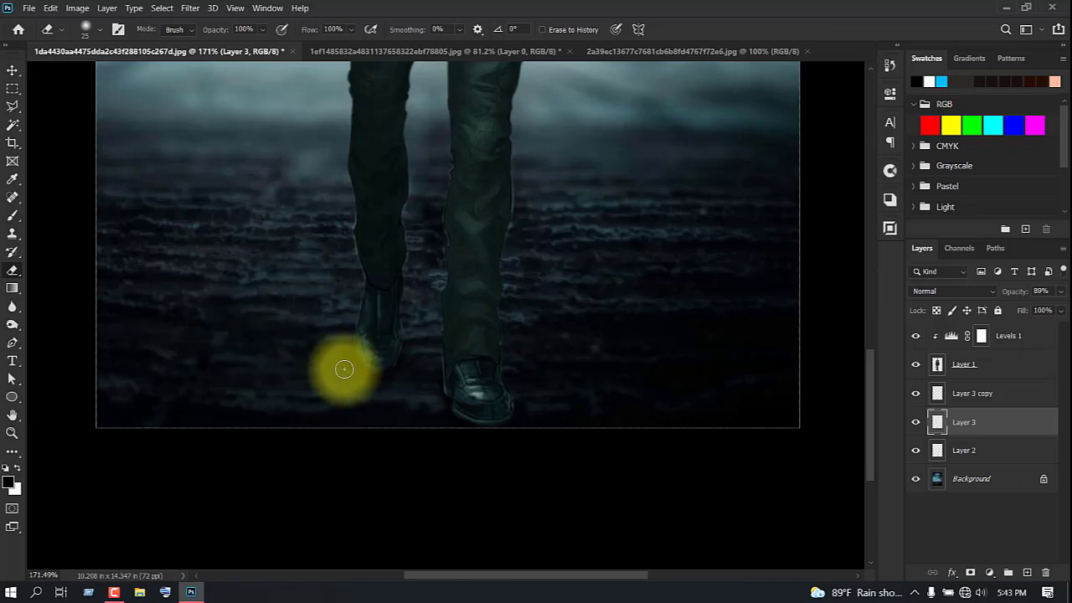
# - Merge the Levels adjustment into the man's Layer 1, and merge Layer 3 copy, Layer 3 and Layer 2 with it
pyautogui.scroll(-3, 460, 400)
pyautogui.scroll(-2, 460, 400)
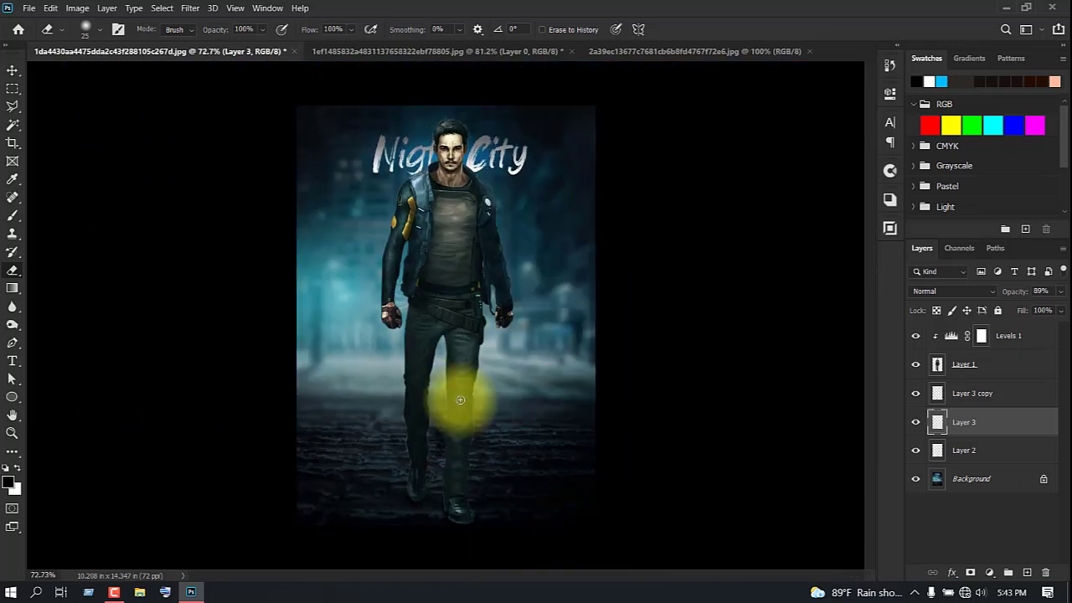
pyautogui.scroll(-1, 460, 400)
pyautogui.keyDown('ctrl'); pyautogui.click(460, 399); pyautogui.keyUp('ctrl')
pyautogui.hotkey('ctrl', 'e')
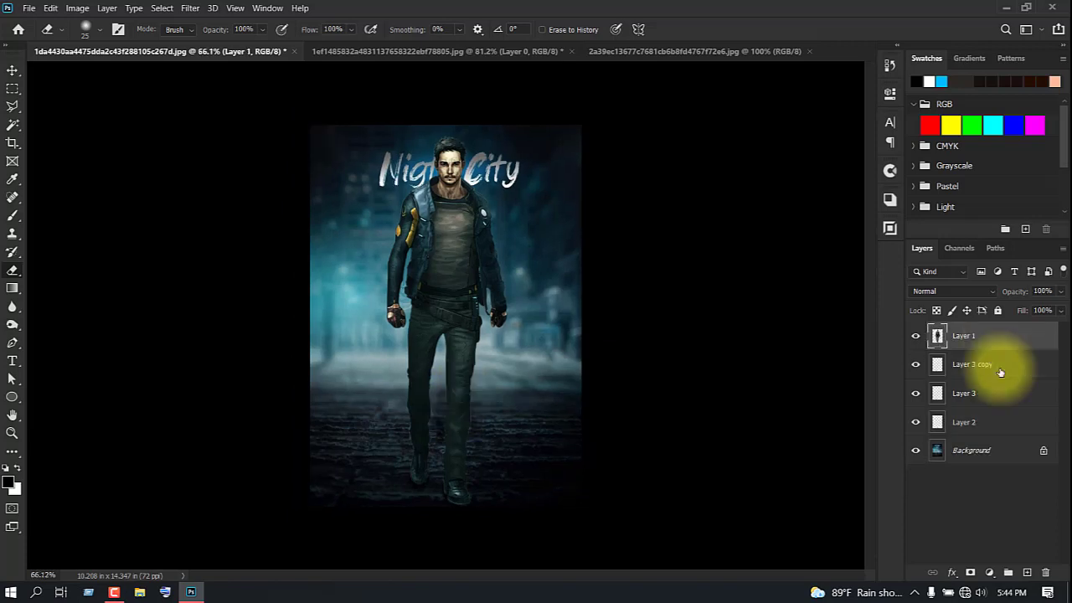
pyautogui.keyDown('shift'); pyautogui.click(994, 423); pyautogui.keyUp('shift')
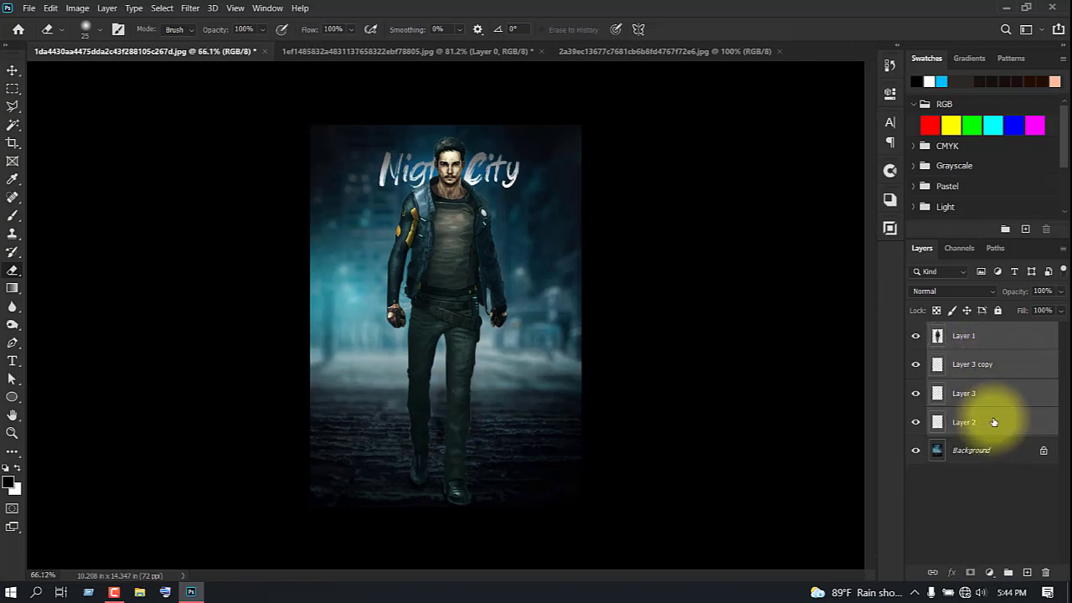
pyautogui.hotkey('ctrl', 'e')
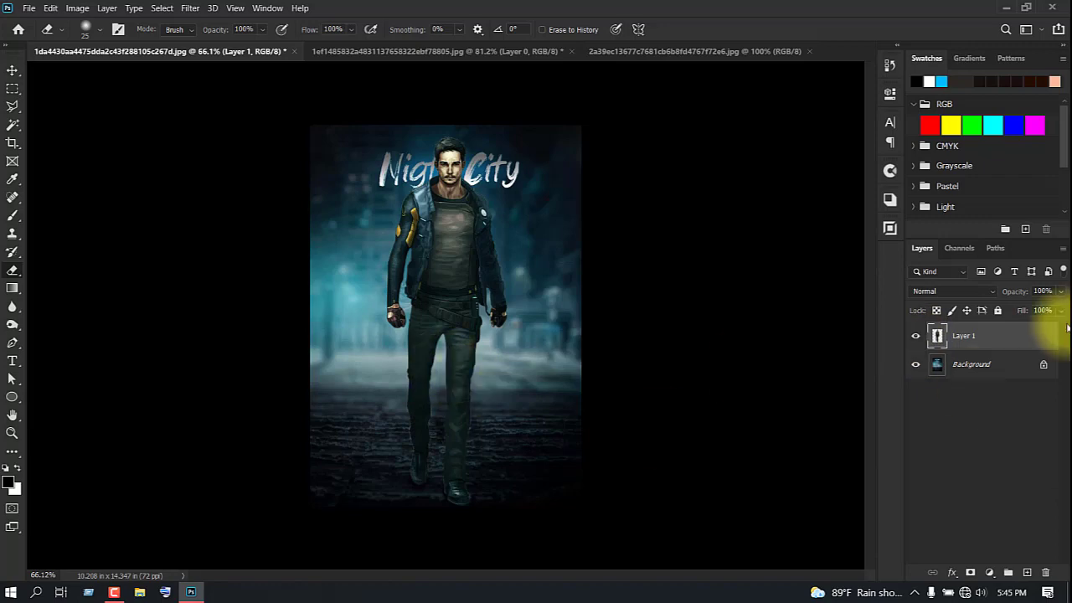
# - Add a black Multiply drop shadow to Layer 1 with 100% opacity, 180° angle, 2 px distance and 3 px size
pyautogui.rightClick(988, 338)
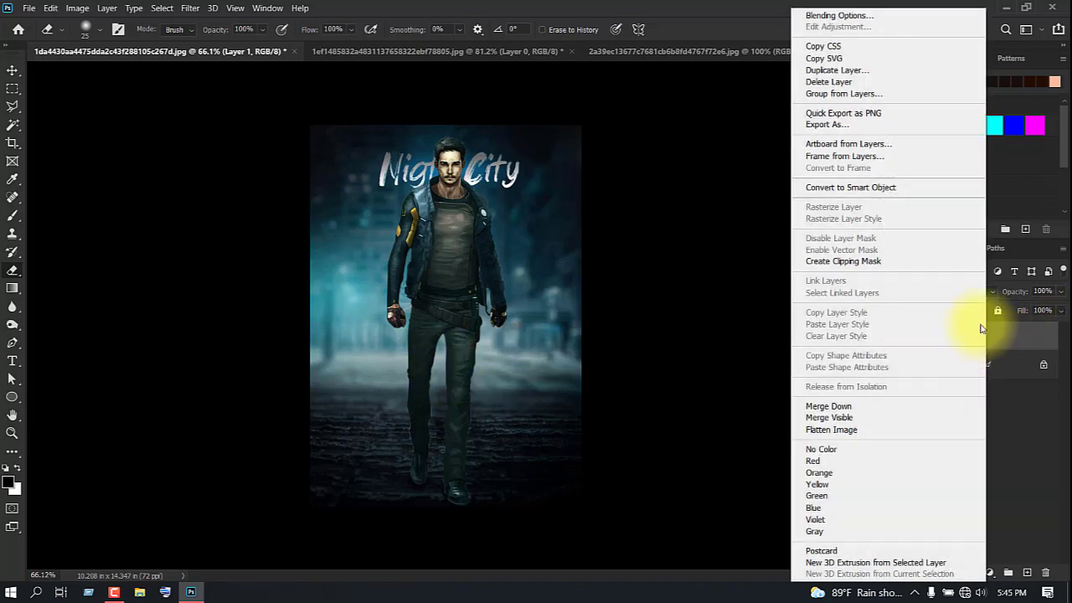
pyautogui.click(834, 12)
pyautogui.click(561, 356)
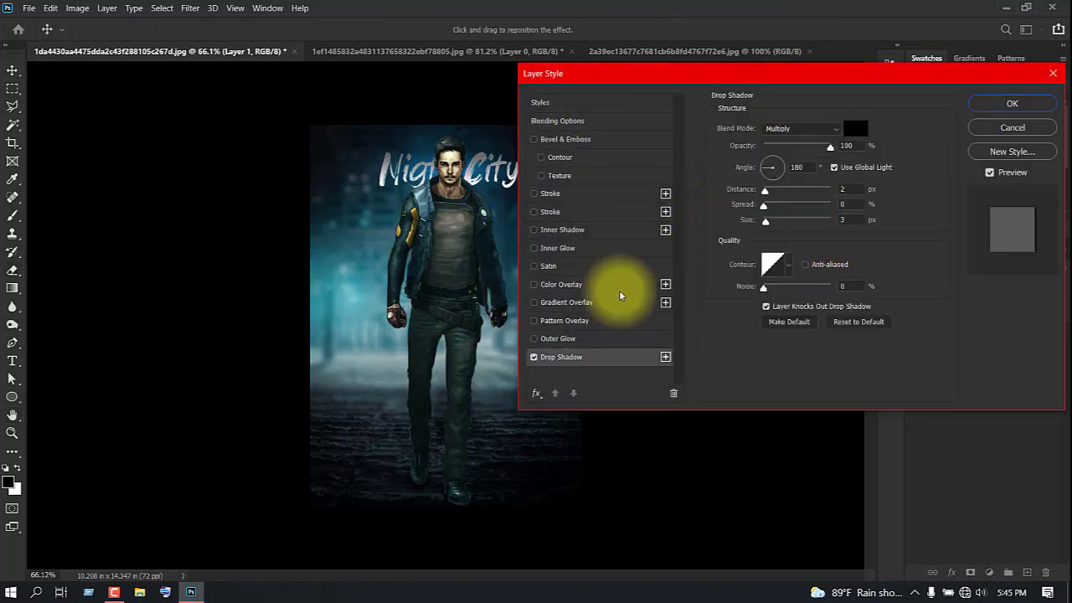
pyautogui.click(1015, 104)
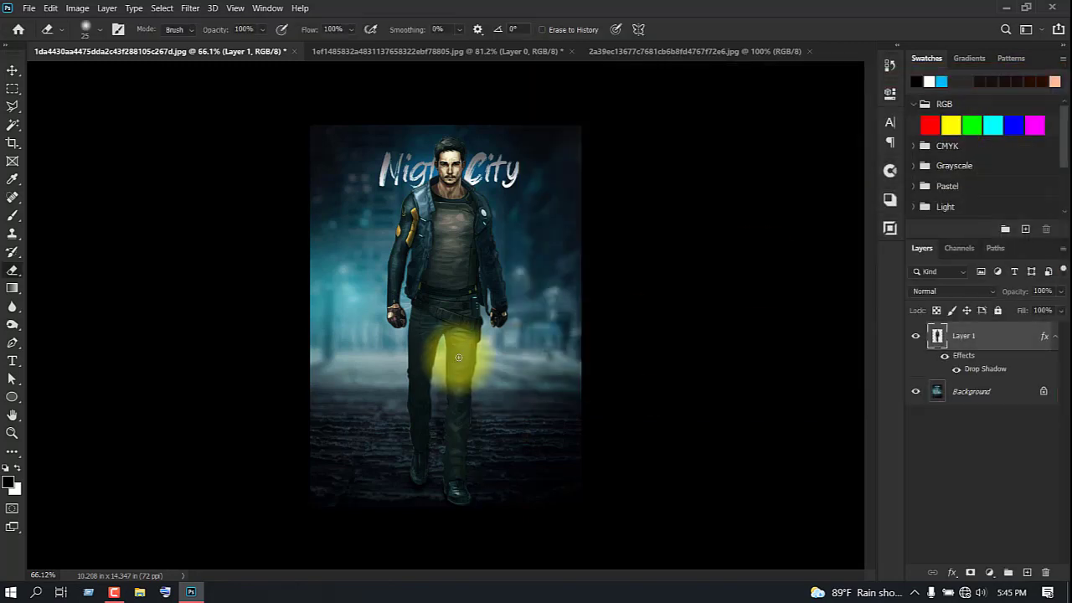
# - Separate the man's drop shadow effect onto its own layer and check the silhouette by toggling Layer 1's visibility
pyautogui.rightClick(985, 370)
pyautogui.click(992, 341)
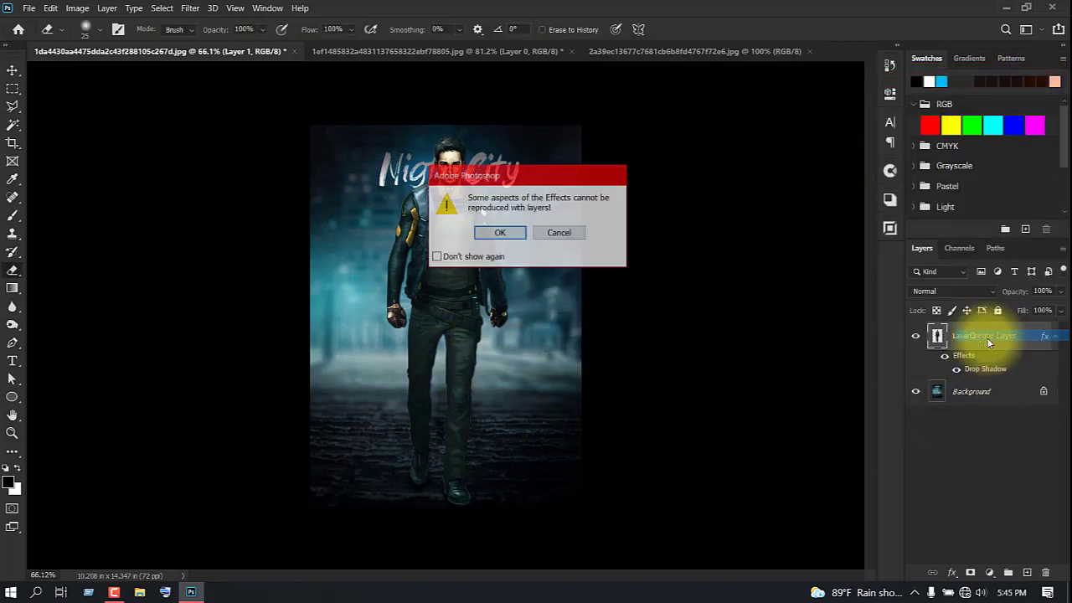
pyautogui.click(503, 232)
pyautogui.click(915, 336)
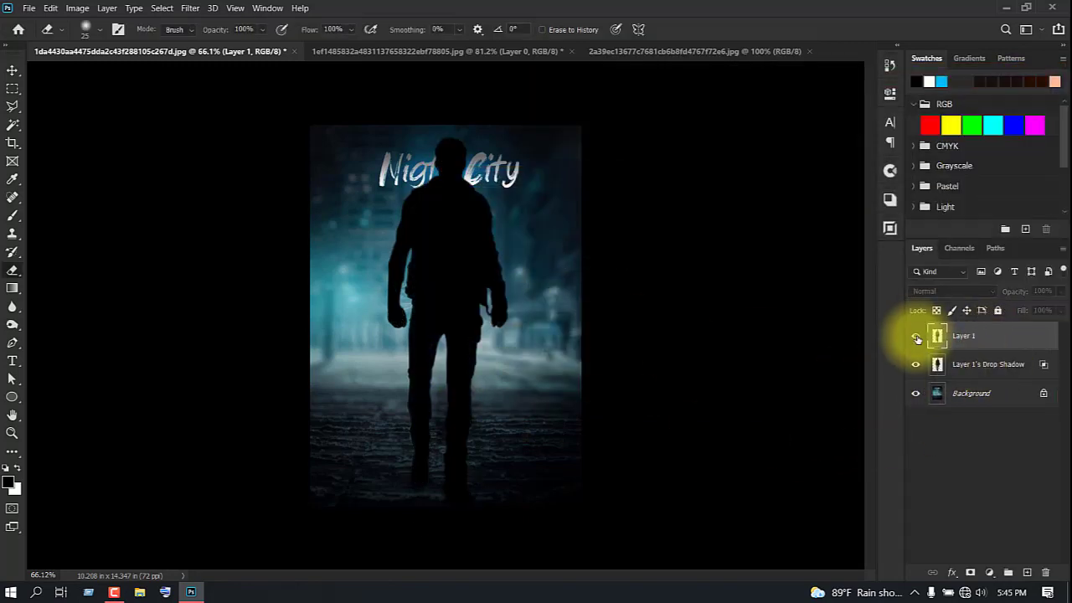
pyautogui.click(916, 335)
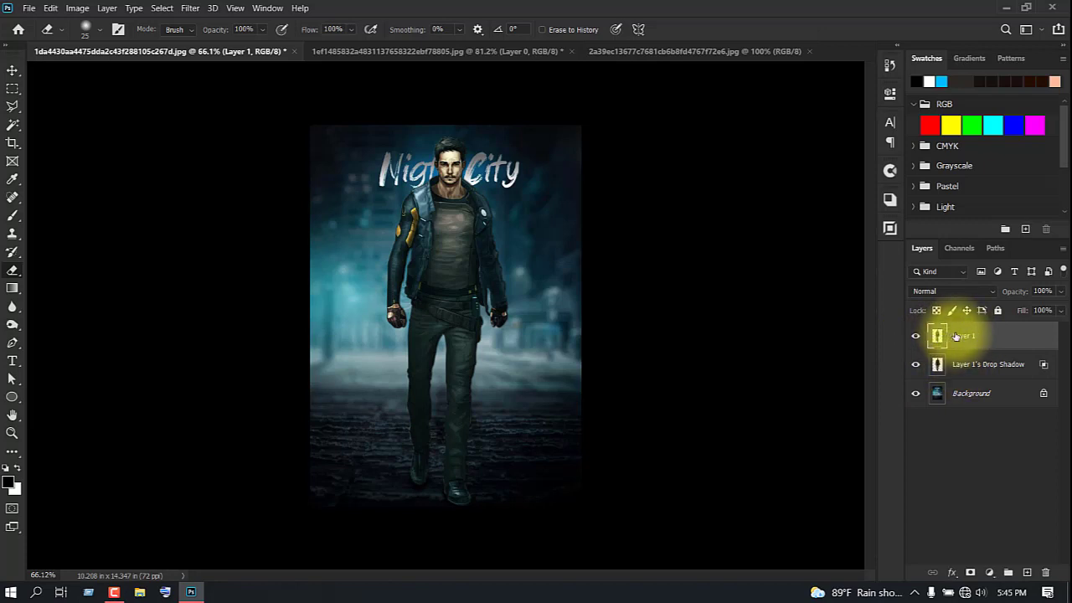
pyautogui.click(915, 336)
pyautogui.click(915, 336)
# - Select the drop shadow layer, shift it slightly with the man hidden, show him again and realign the shadow behind him
pyautogui.click(930, 366)
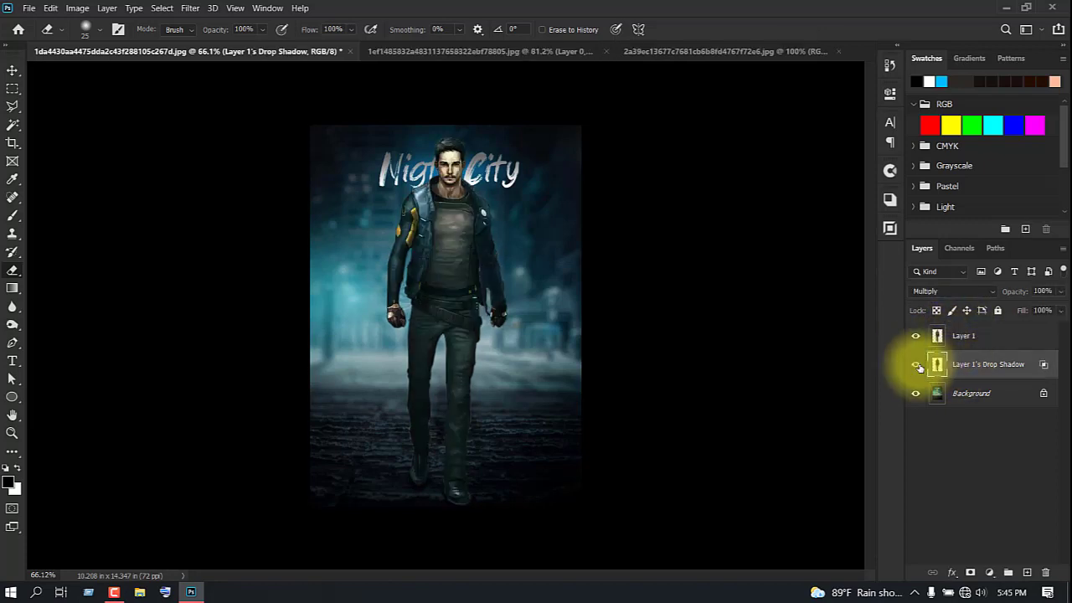
pyautogui.click(916, 336)
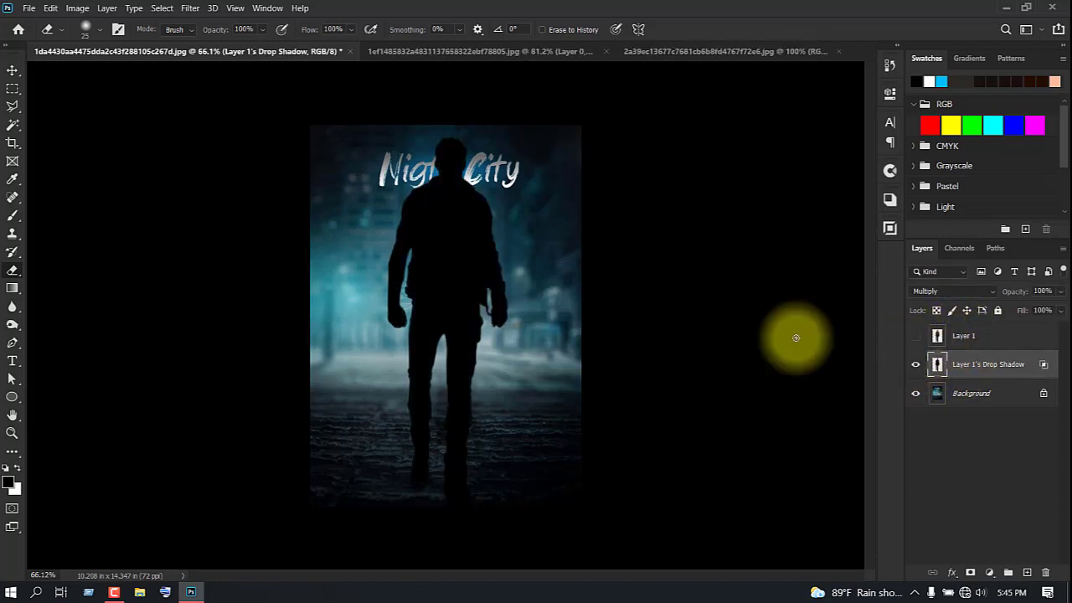
pyautogui.click(13, 70)
pyautogui.moveTo(443, 328)
pyautogui.mouseDown()
pyautogui.moveTo(438, 512)
pyautogui.moveTo(450, 312)
pyautogui.mouseUp()
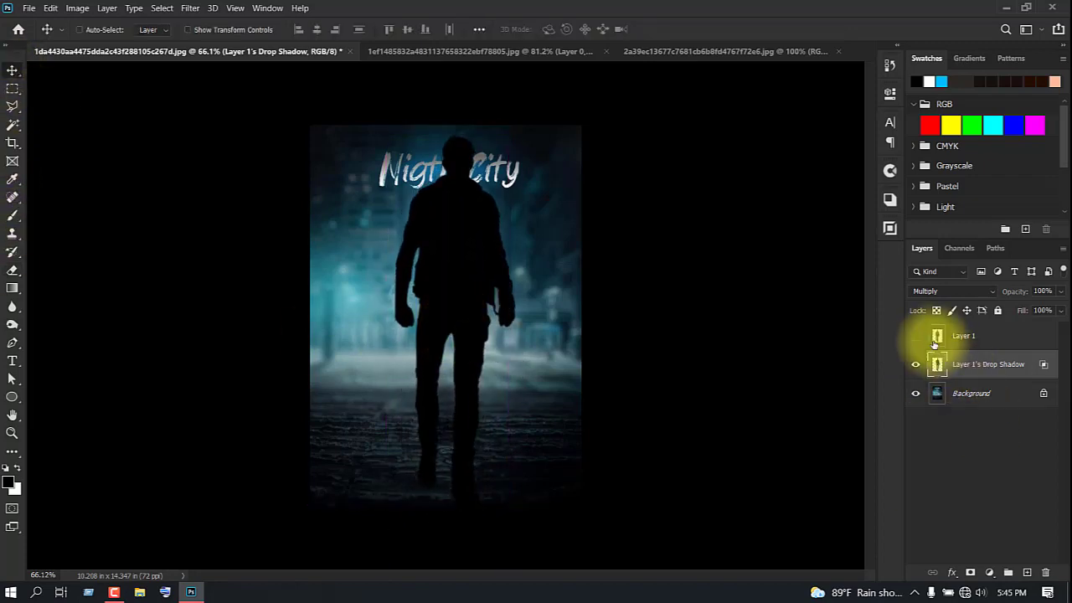
pyautogui.click(915, 336)
pyautogui.moveTo(492, 266); pyautogui.dragTo(476, 293)
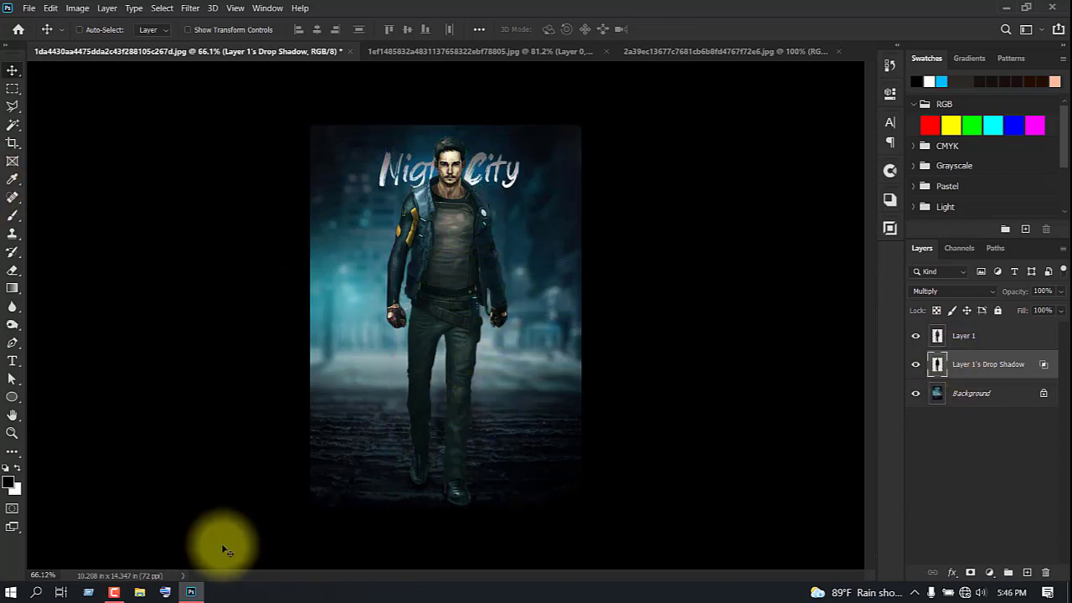
# - Try rotating the drop shadow layer 180° in Free Transform and rotate it back
pyautogui.hotkey('ctrl', 't')
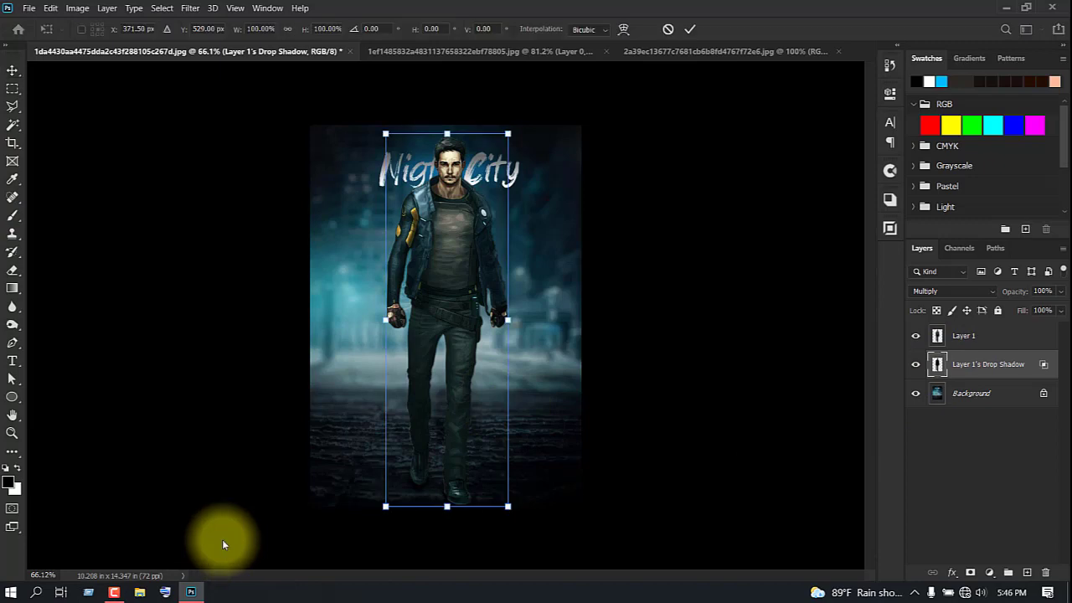
pyautogui.rightClick(446, 394)
pyautogui.click(501, 333)
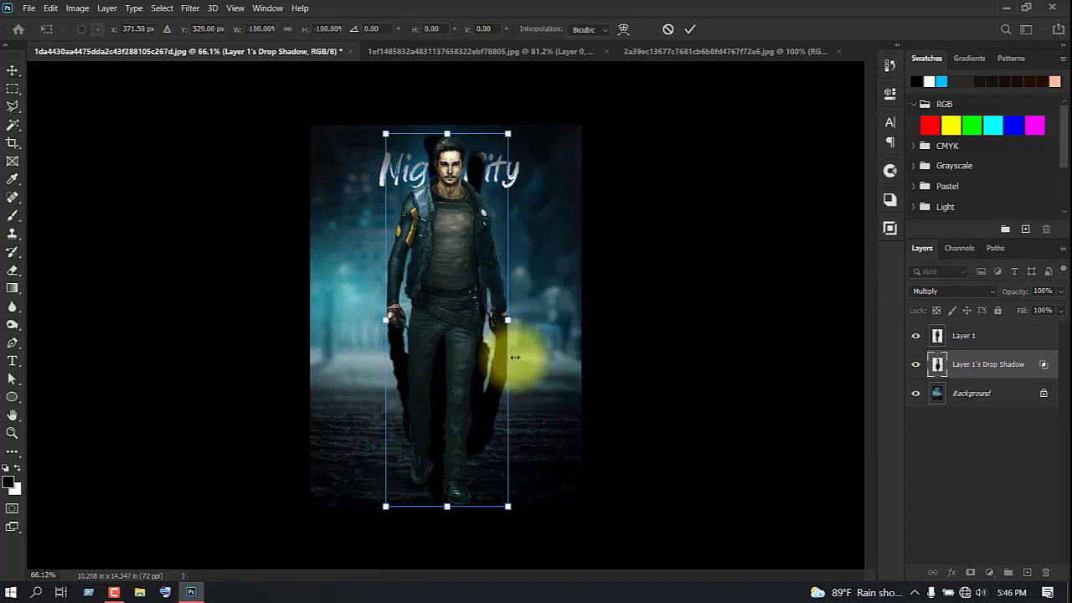
pyautogui.rightClick(490, 395)
pyautogui.click(502, 385)
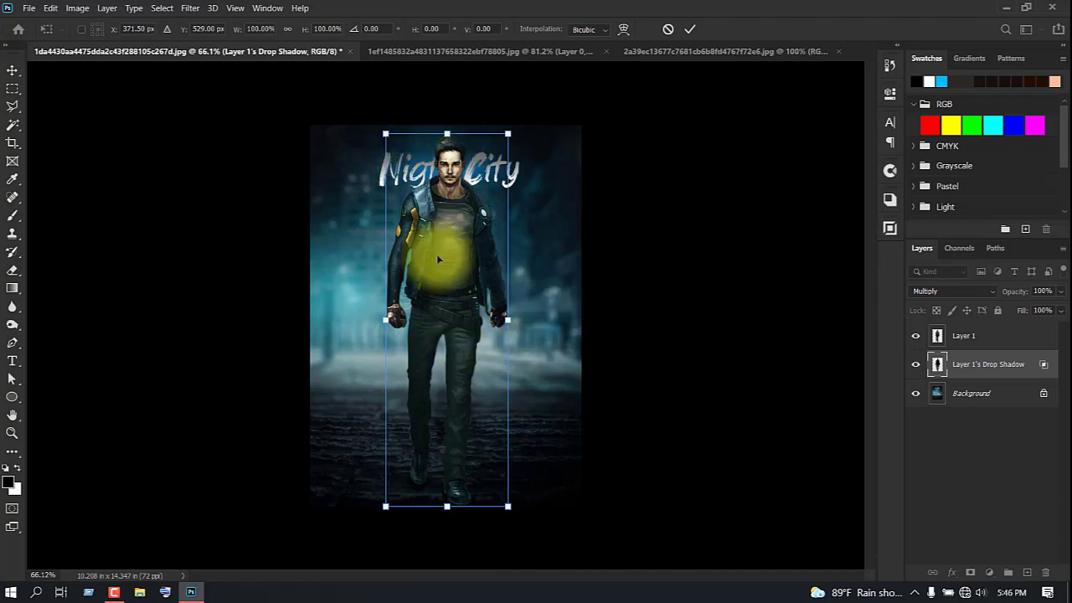
# - Distort the drop shadow into a short, slanted shape about 32% of its height, lying on the street behind the man's legs
pyautogui.rightClick(461, 285)
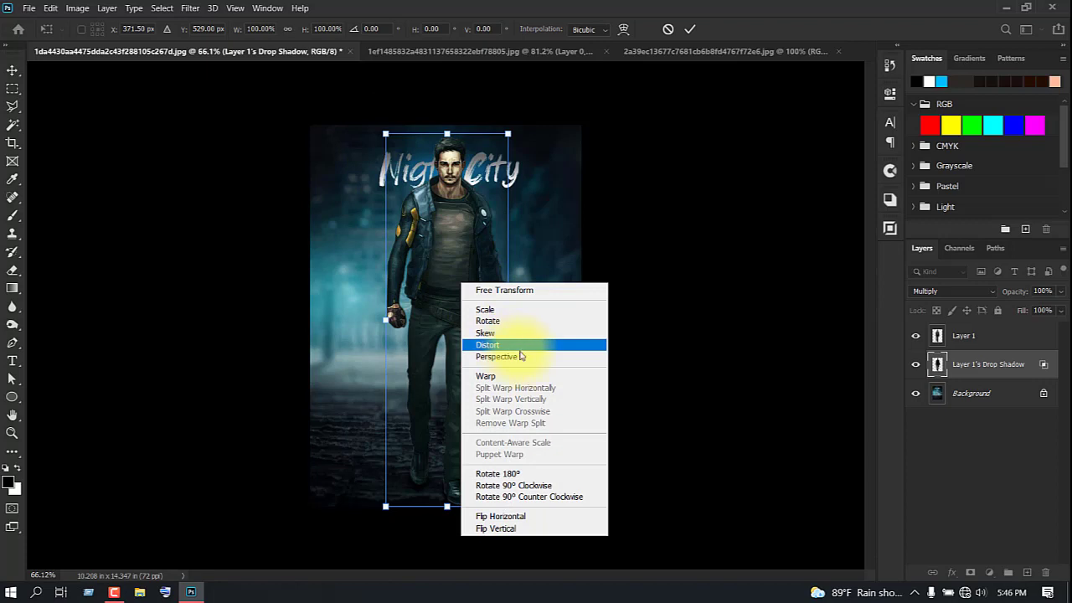
pyautogui.click(513, 346)
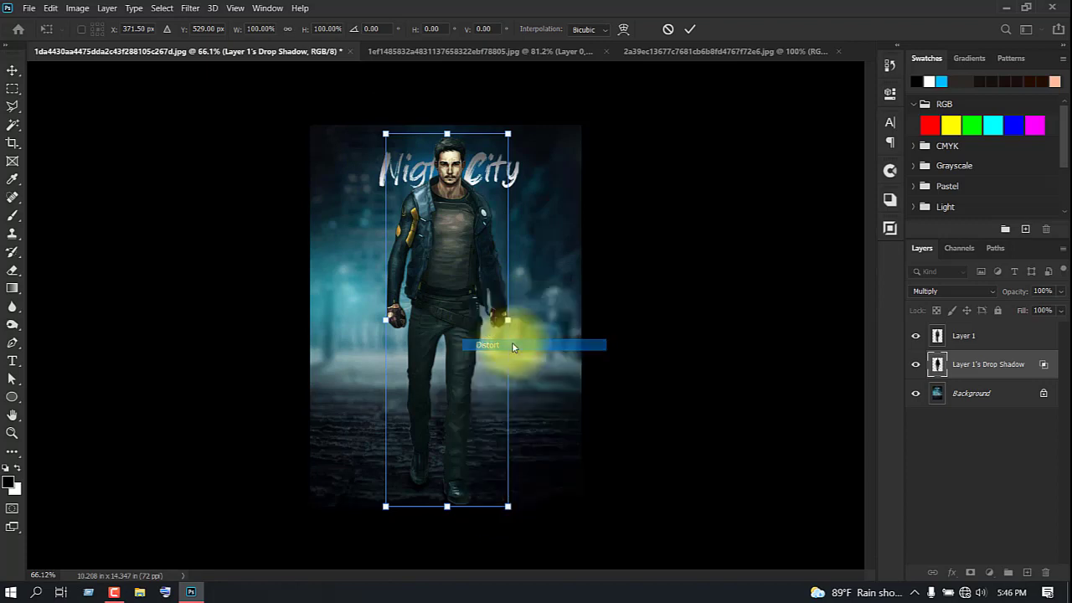
pyautogui.moveTo(385, 134); pyautogui.dragTo(259, 252)
pyautogui.moveTo(509, 134); pyautogui.dragTo(456, 354)
pyautogui.moveTo(258, 252); pyautogui.dragTo(372, 378)
pyautogui.moveTo(456, 353); pyautogui.dragTo(444, 319)
pyautogui.moveTo(381, 377); pyautogui.dragTo(380, 413)
pyautogui.moveTo(445, 320); pyautogui.dragTo(474, 386)
pyautogui.moveTo(508, 508)
pyautogui.mouseDown()
pyautogui.moveTo(461, 508)
pyautogui.moveTo(541, 492)
pyautogui.moveTo(526, 499)
pyautogui.mouseUp()
pyautogui.moveTo(386, 505); pyautogui.dragTo(399, 490)
pyautogui.moveTo(427, 400)
pyautogui.mouseDown()
pyautogui.moveTo(425, 361)
pyautogui.moveTo(426, 391)
pyautogui.mouseUp()
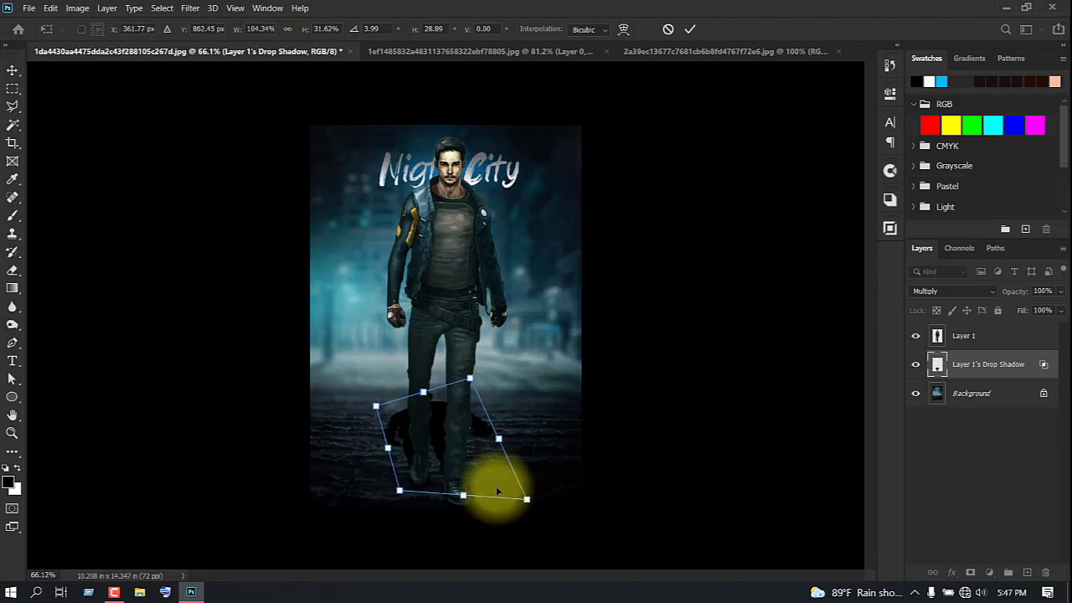
pyautogui.click(689, 28)
# - Try a lower opacity on the distorted drop shadow and return it to 100%
pyautogui.hotkey('ctrl', '0')
pyautogui.scroll(2, 479, 410)
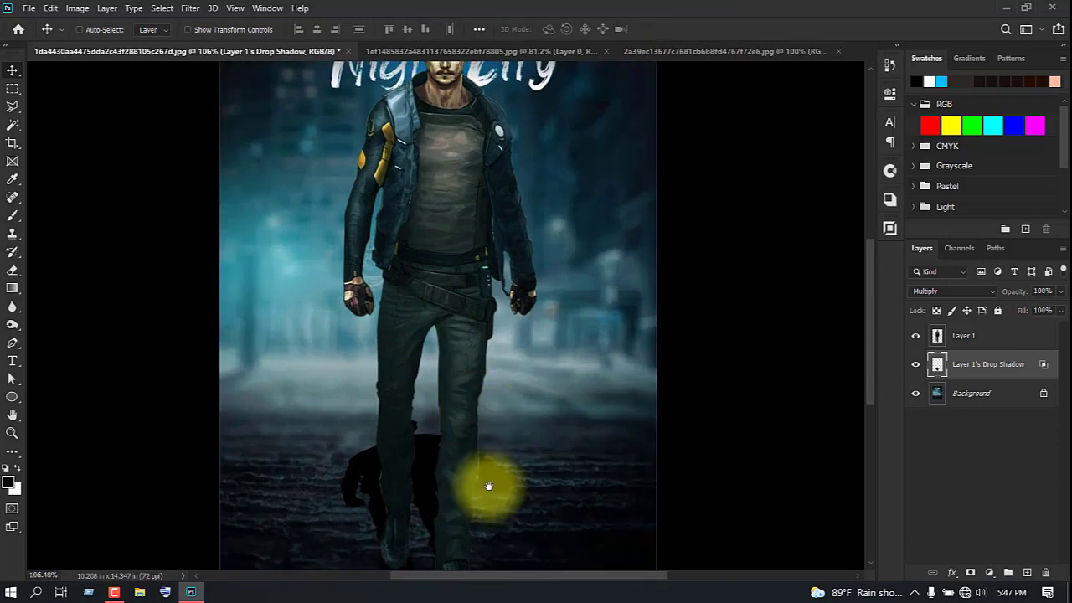
pyautogui.moveTo(488, 486); pyautogui.dragTo(452, 334)
pyautogui.moveTo(1017, 291); pyautogui.dragTo(986, 294)
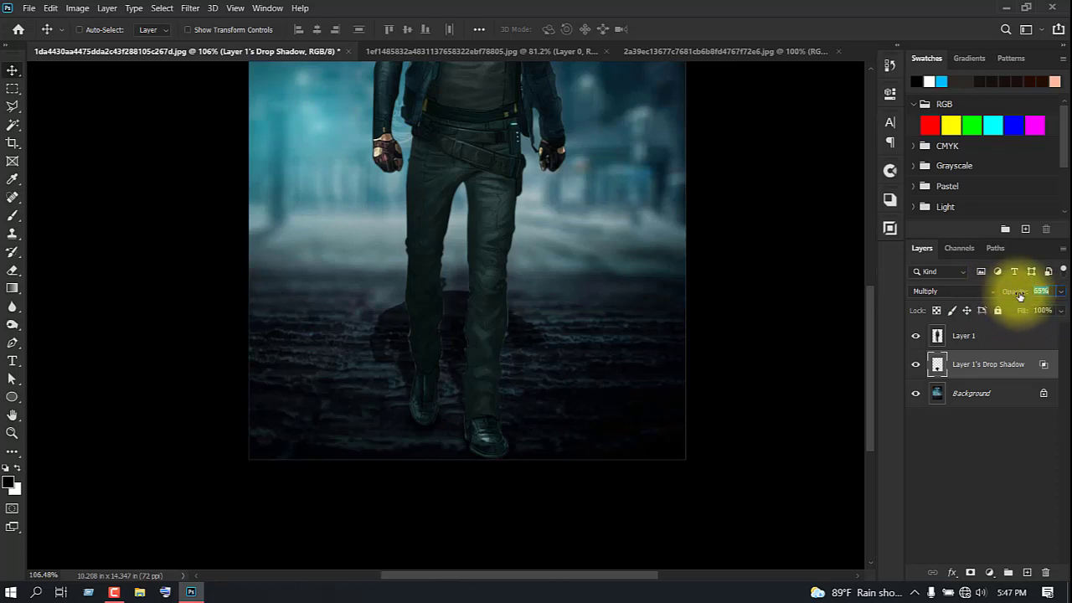
pyautogui.moveTo(1026, 295); pyautogui.dragTo(1044, 295)
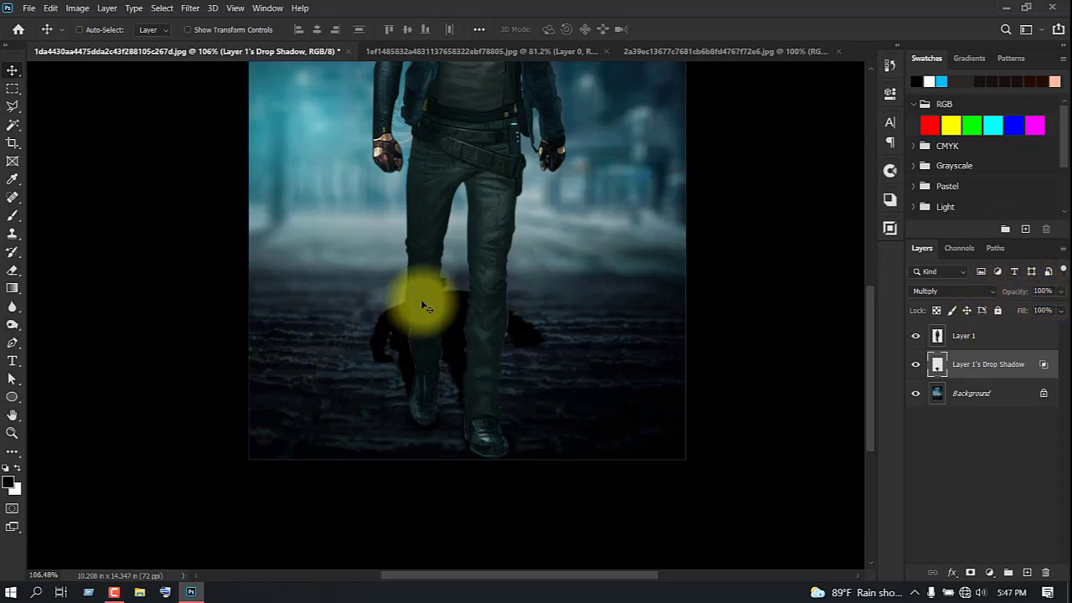
# - Warp the drop shadow on the street, pulling its head and both arm sides inward to narrow the silhouette
pyautogui.hotkey('ctrl', 't')
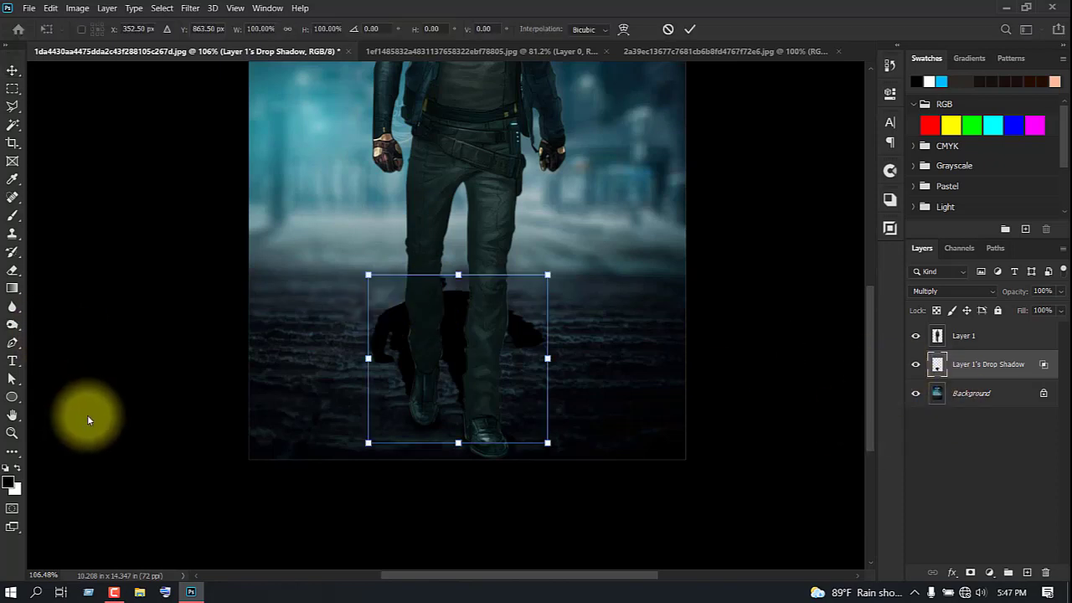
pyautogui.rightClick(426, 359)
pyautogui.click(476, 186)
pyautogui.moveTo(434, 350); pyautogui.dragTo(419, 294)
pyautogui.moveTo(413, 290); pyautogui.dragTo(430, 304)
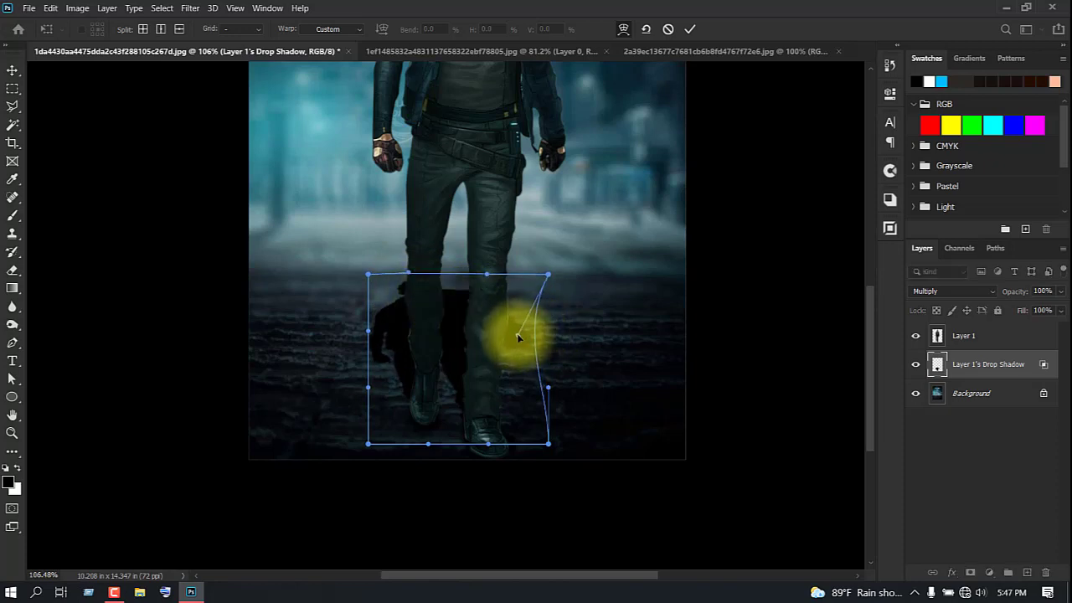
pyautogui.moveTo(517, 334); pyautogui.dragTo(502, 338)
pyautogui.moveTo(370, 334); pyautogui.dragTo(387, 331)
pyautogui.click(689, 28)
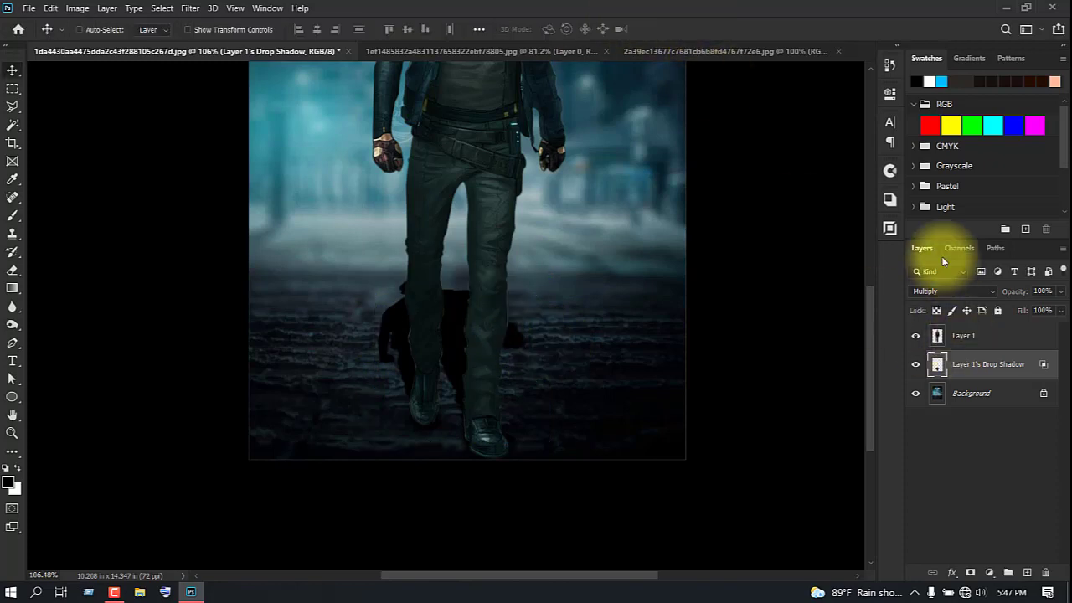
pyautogui.hotkey('ctrl', 't')
pyautogui.rightClick(484, 289)
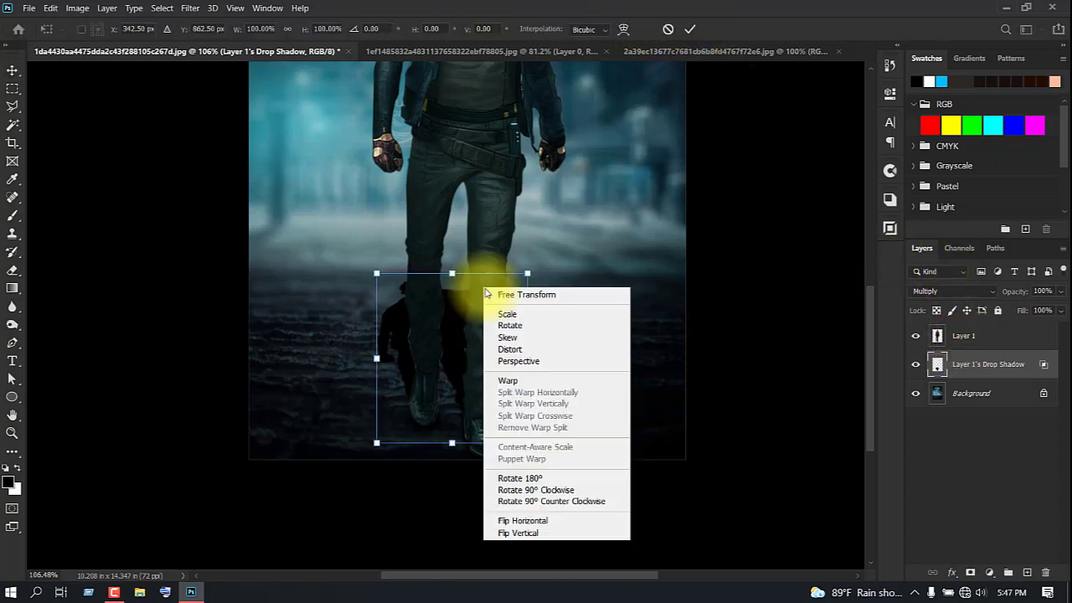
pyautogui.click(684, 30)
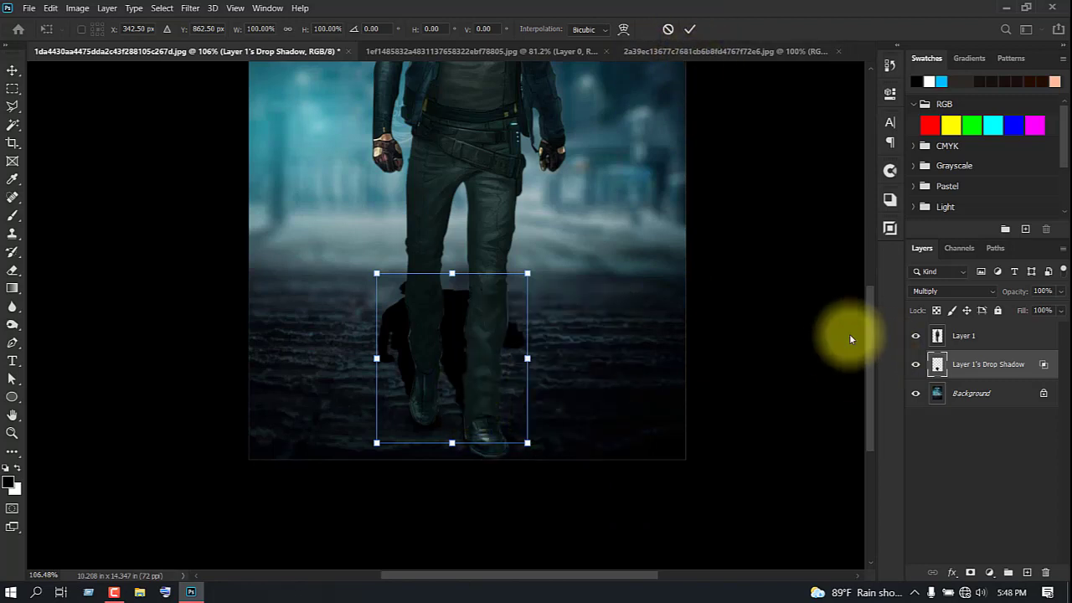
pyautogui.click(688, 30)
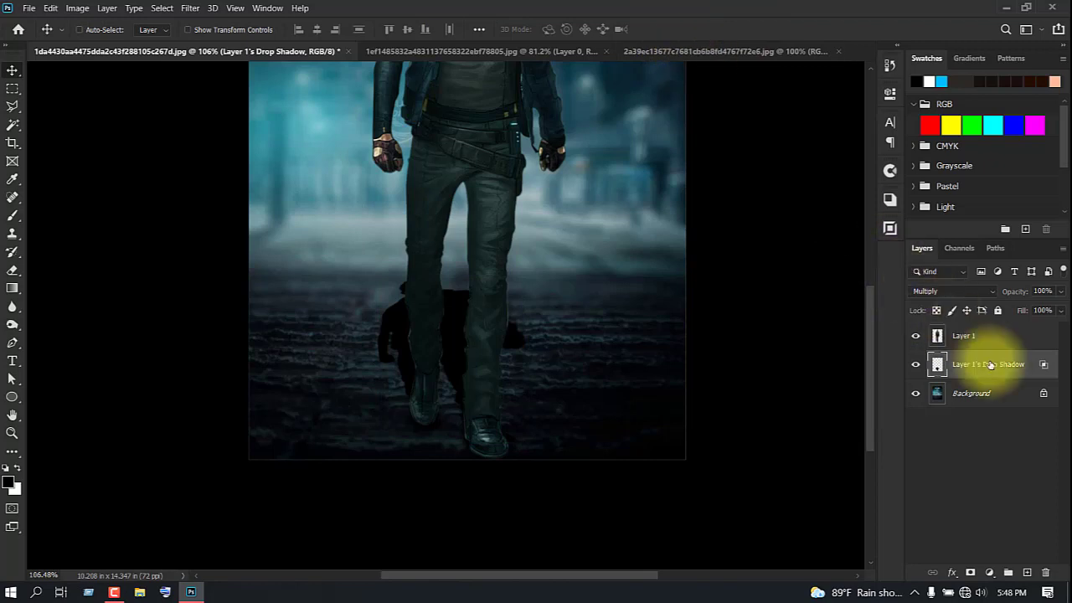
# - Apply a Gaussian Blur with a 4.8 px radius to the drop shadow layer
pyautogui.click(189, 8)
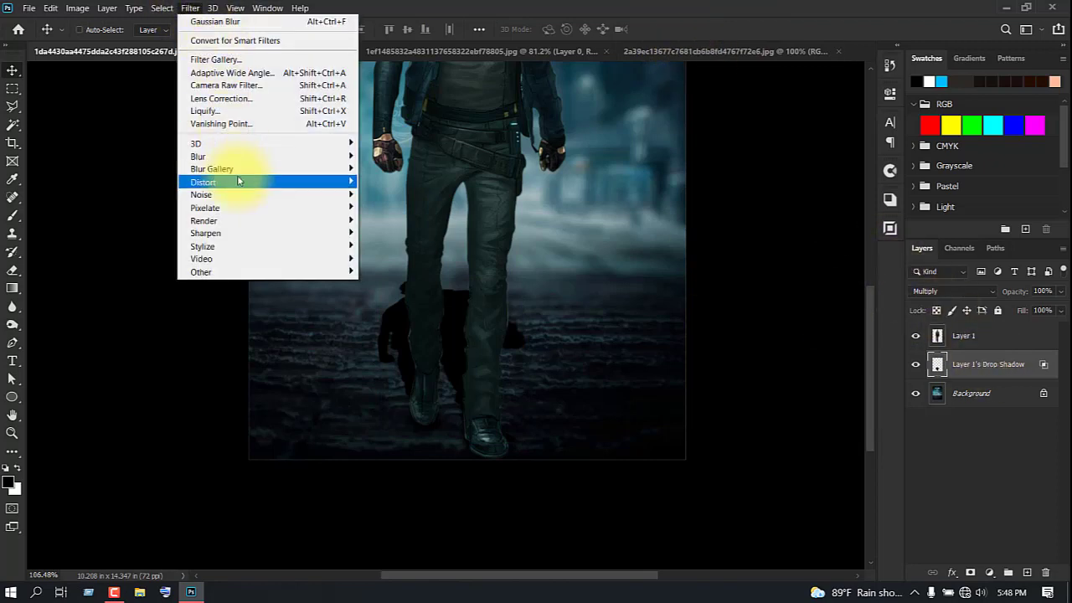
pyautogui.moveTo(267, 157)
pyautogui.click(397, 208)
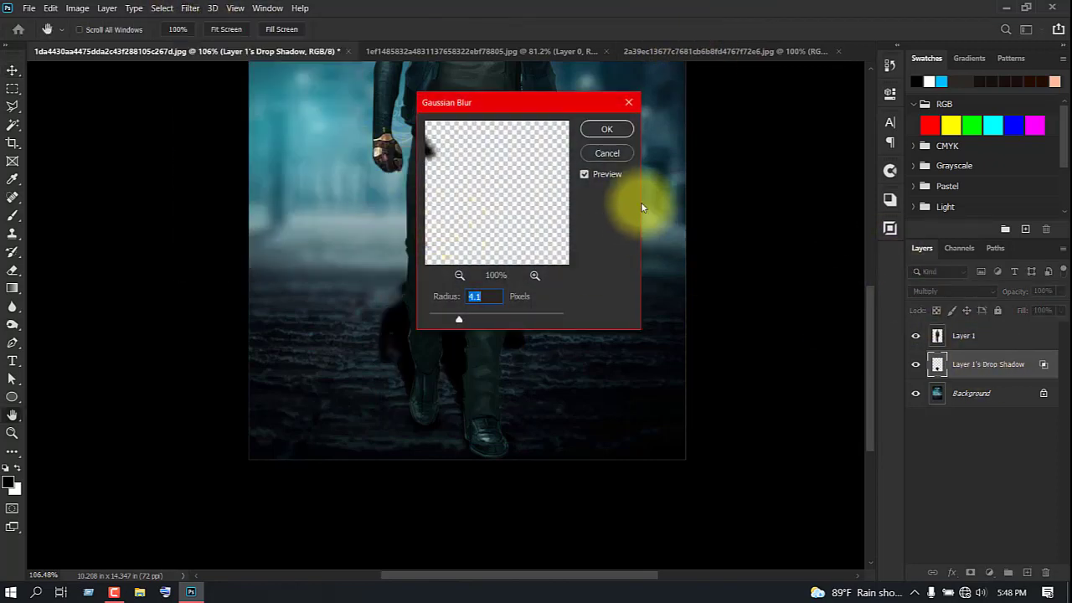
pyautogui.moveTo(458, 320); pyautogui.dragTo(478, 325)
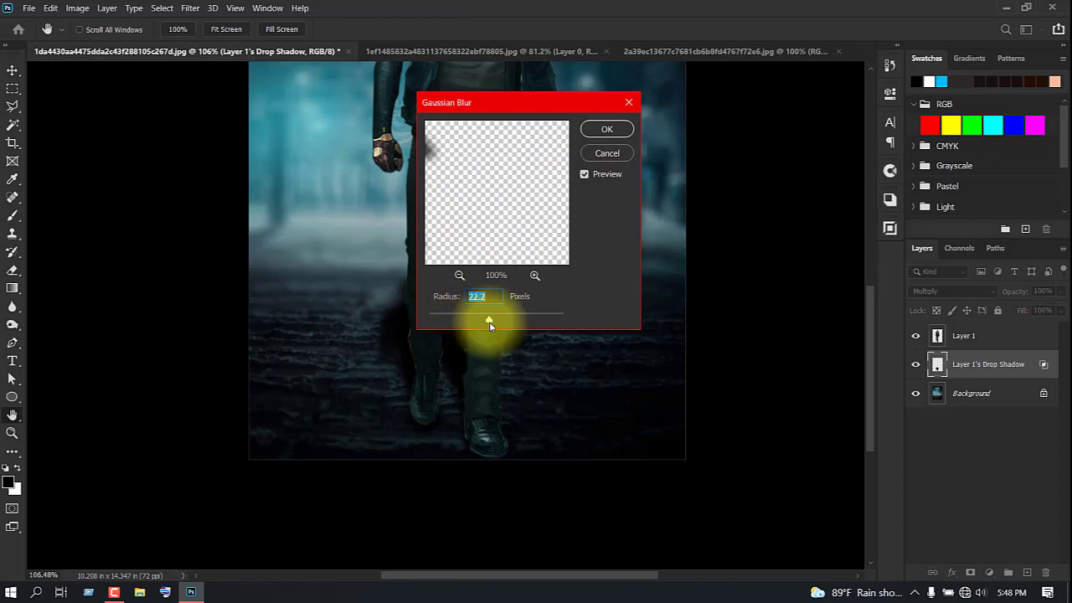
pyautogui.moveTo(544, 101); pyautogui.dragTo(757, 121)
pyautogui.moveTo(704, 339); pyautogui.dragTo(677, 342)
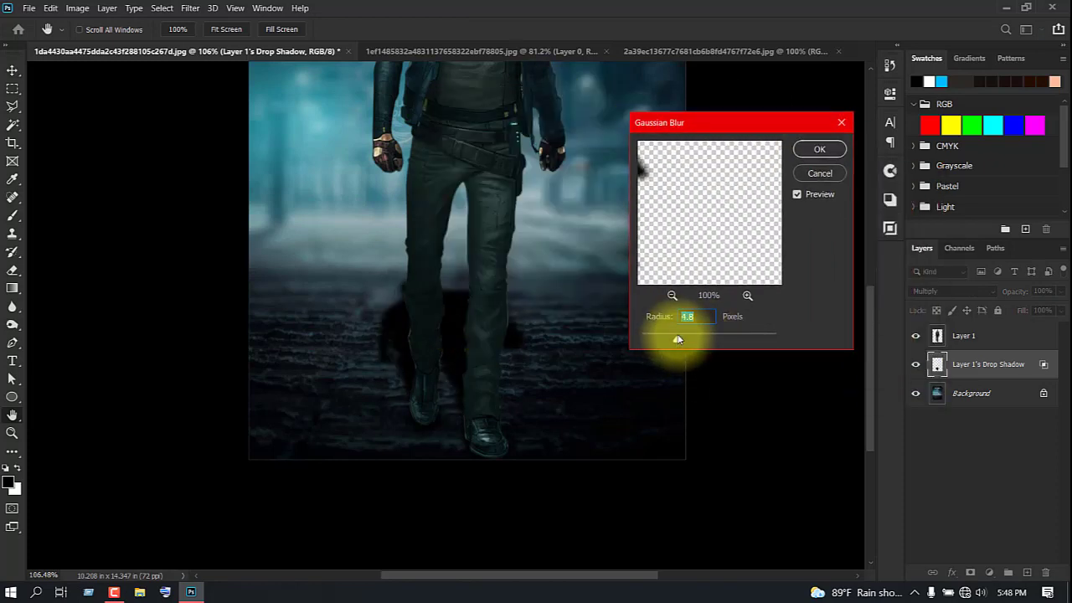
pyautogui.click(820, 149)
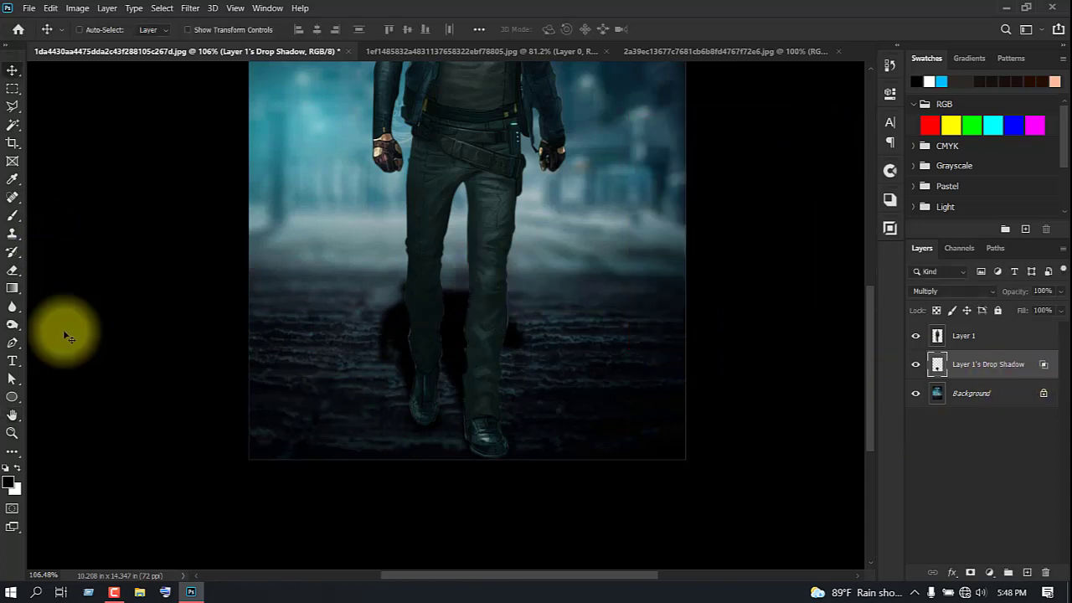
# - Erase the part of the drop shadow sticking out beside the man's front leg with a soft 62 px eraser
pyautogui.click(11, 270)
pyautogui.rightClick(521, 301)
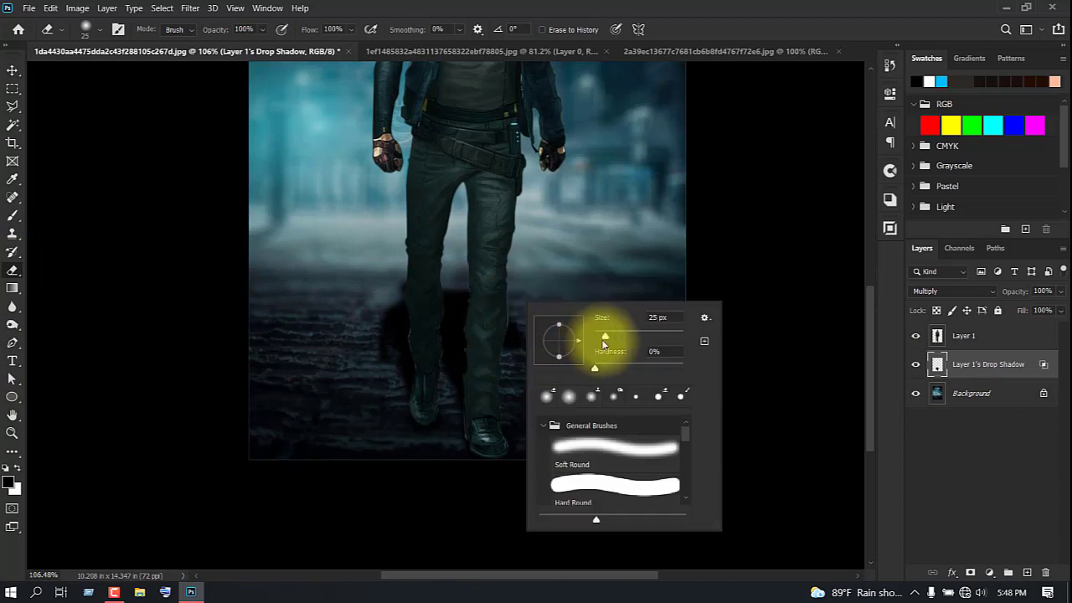
pyautogui.click(709, 15)
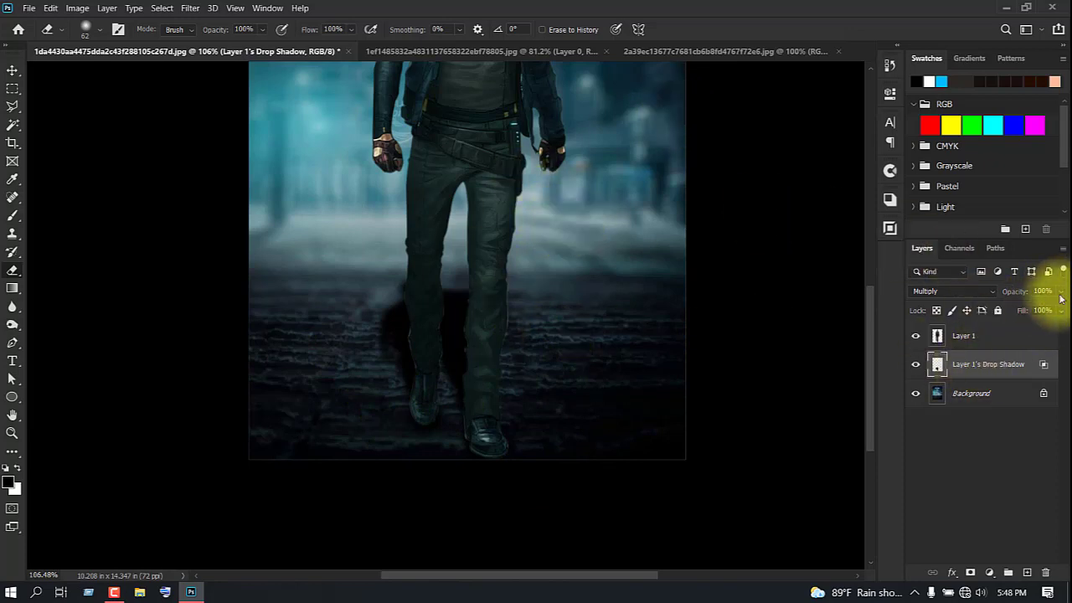
# - Lower the drop shadow layer's opacity to 68%
pyautogui.moveTo(1027, 321)
pyautogui.mouseDown()
pyautogui.moveTo(1021, 310)
pyautogui.moveTo(1031, 312)
pyautogui.mouseUp()
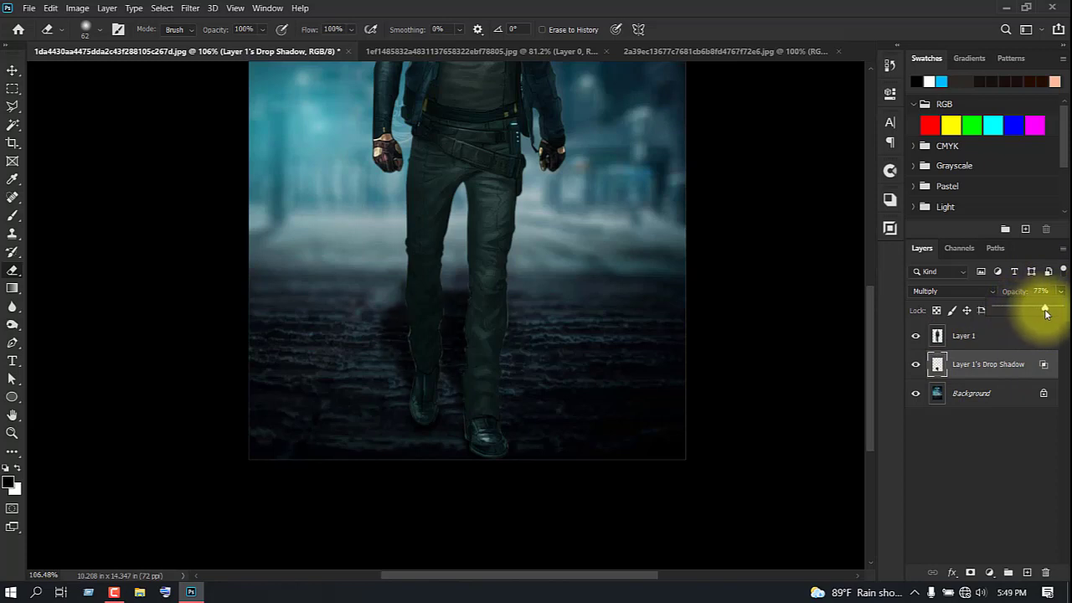
pyautogui.click(775, 45)
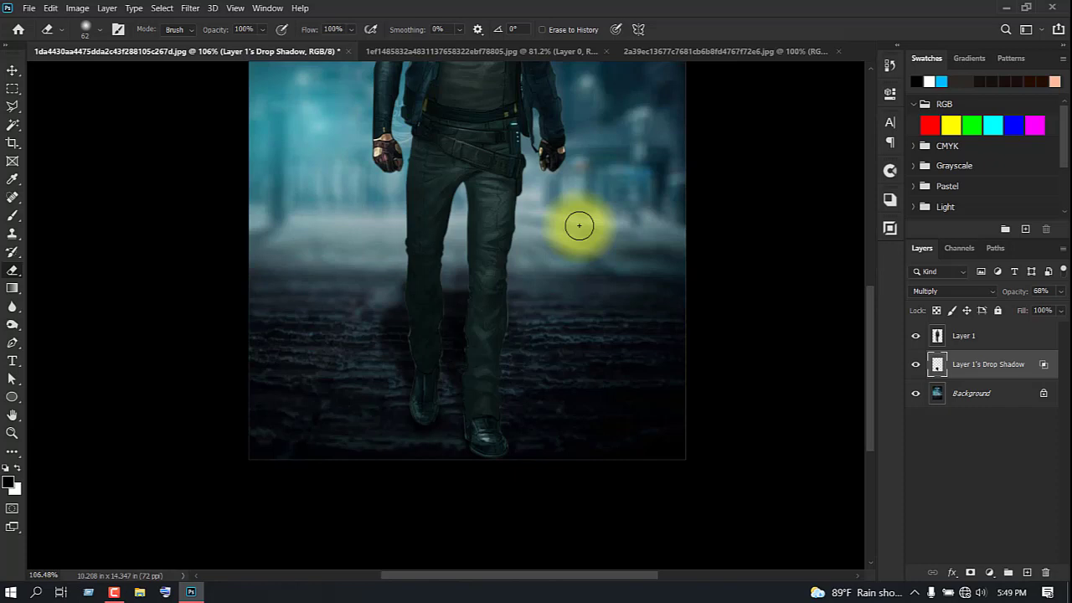
pyautogui.hotkey('ctrl', '0')
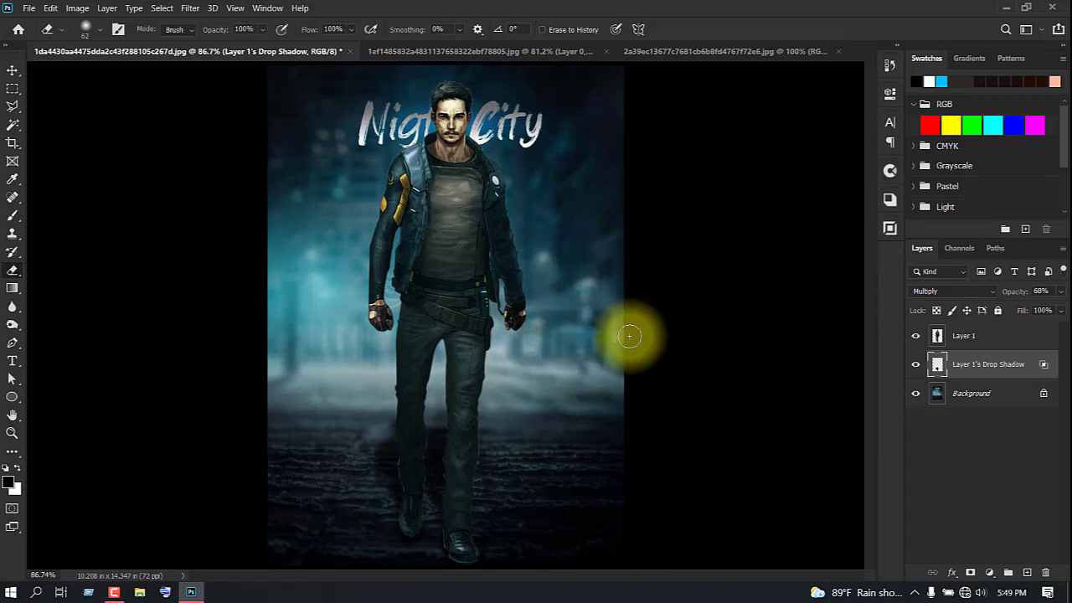
# - Hide the man's layer to inspect the drop shadow on the street, pick the Smudge tool, and show the man again
pyautogui.click(915, 336)
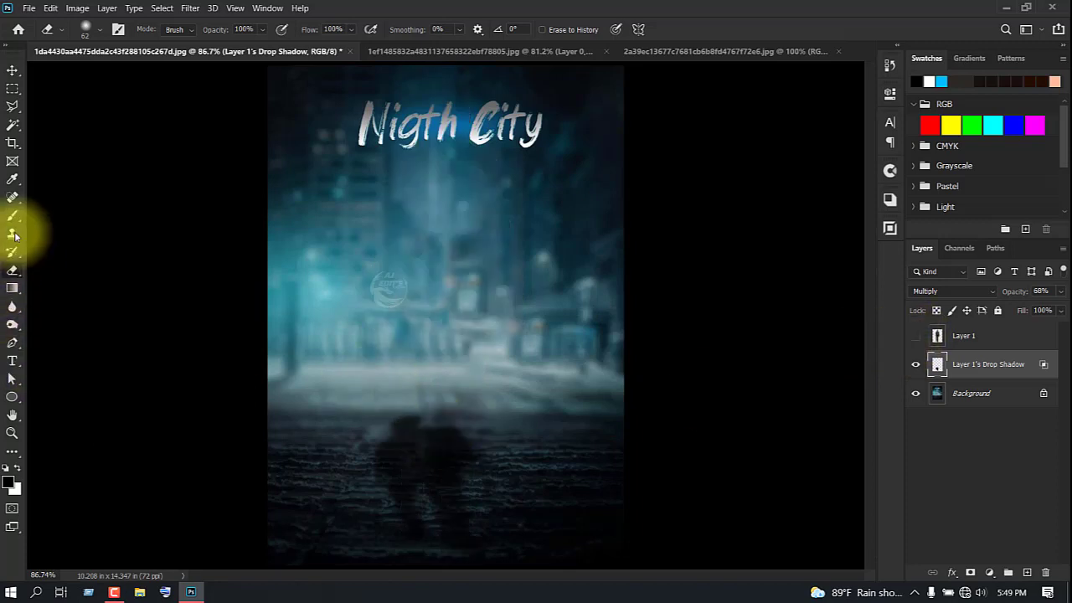
pyautogui.click(12, 307)
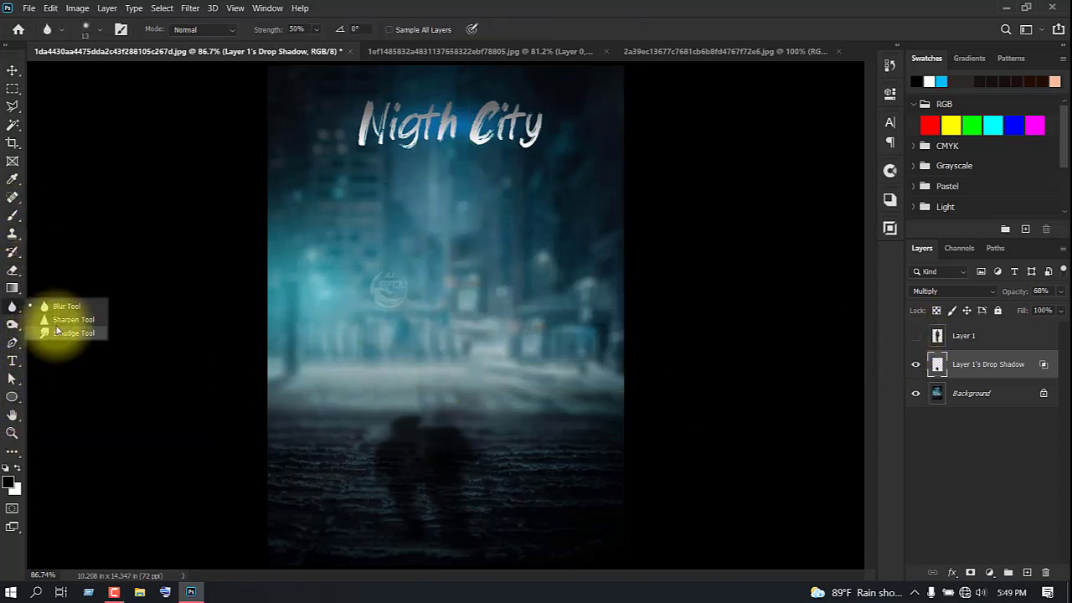
pyautogui.click(56, 335)
pyautogui.click(915, 337)
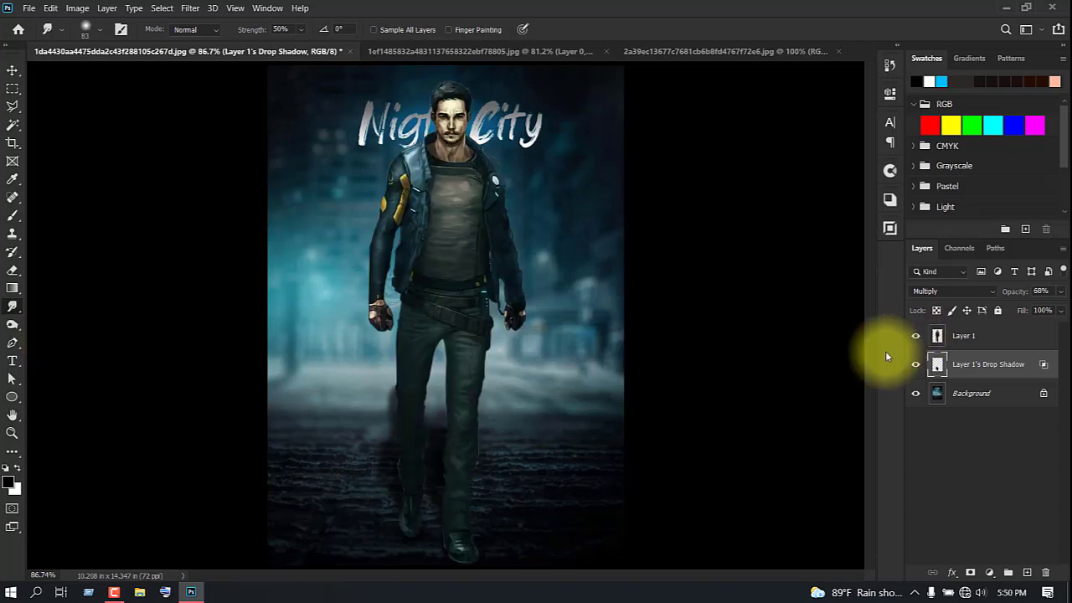
# - Set the drop shadow layer's opacity to 75% and switch back to the Eraser tool
pyautogui.click(1040, 291)
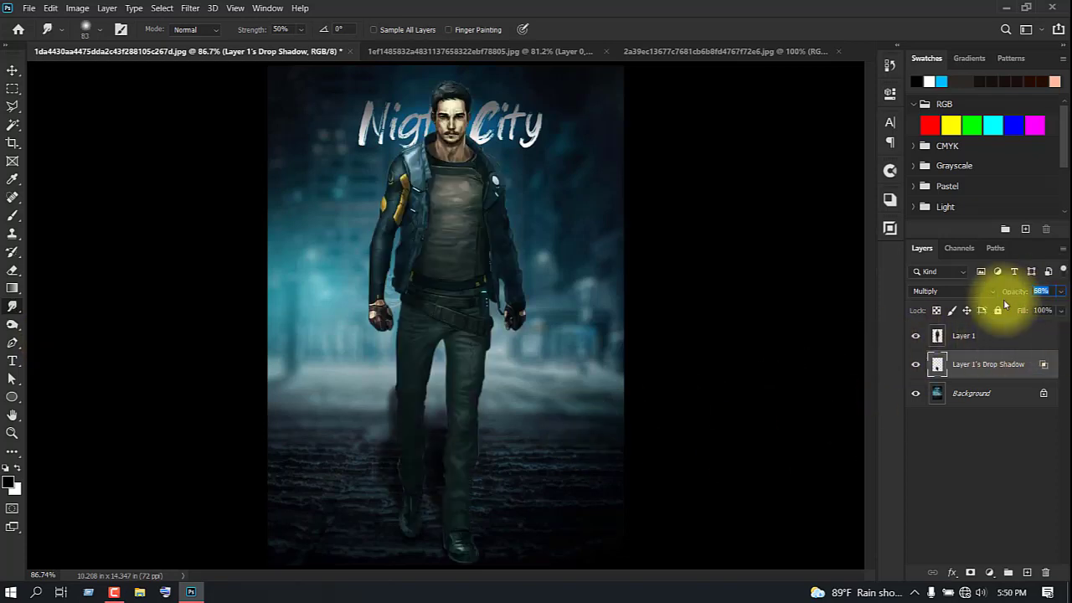
pyautogui.write('75')
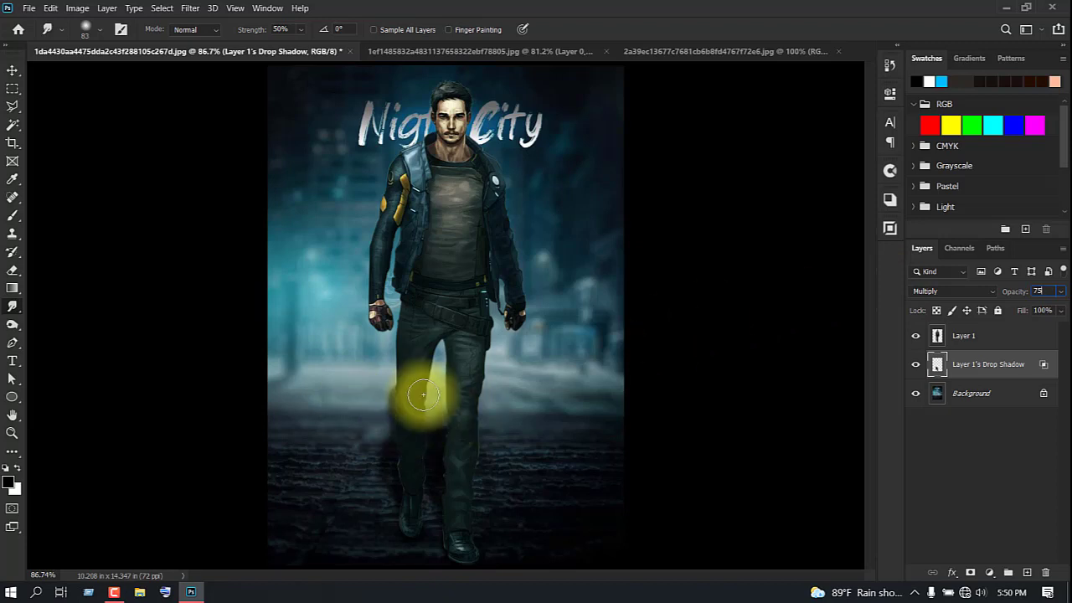
pyautogui.click(12, 270)
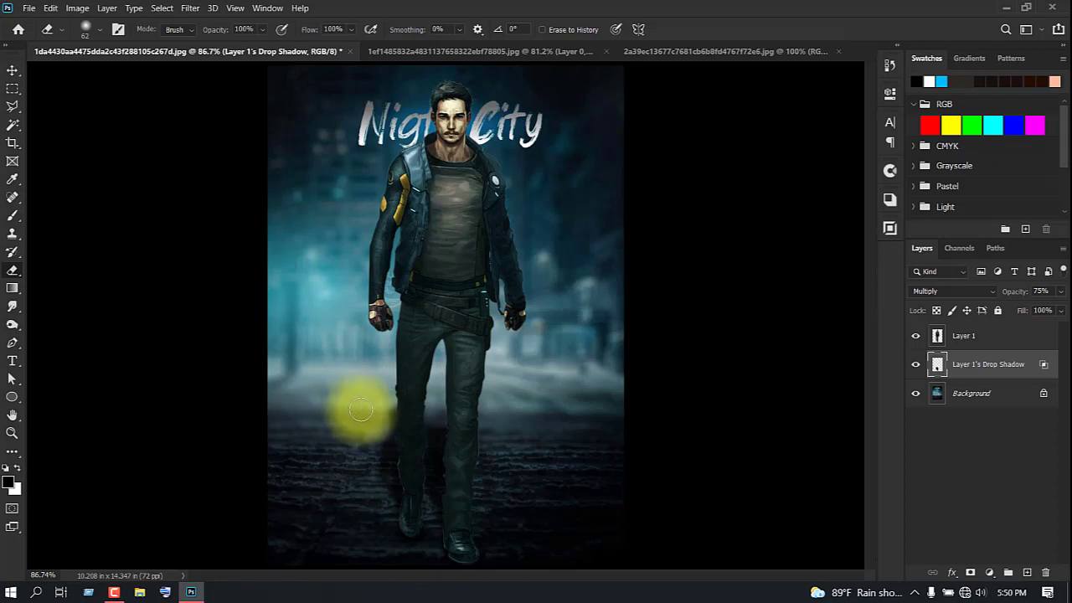
pyautogui.scroll(-3, 418, 323)
pyautogui.scroll(2, 425, 371)
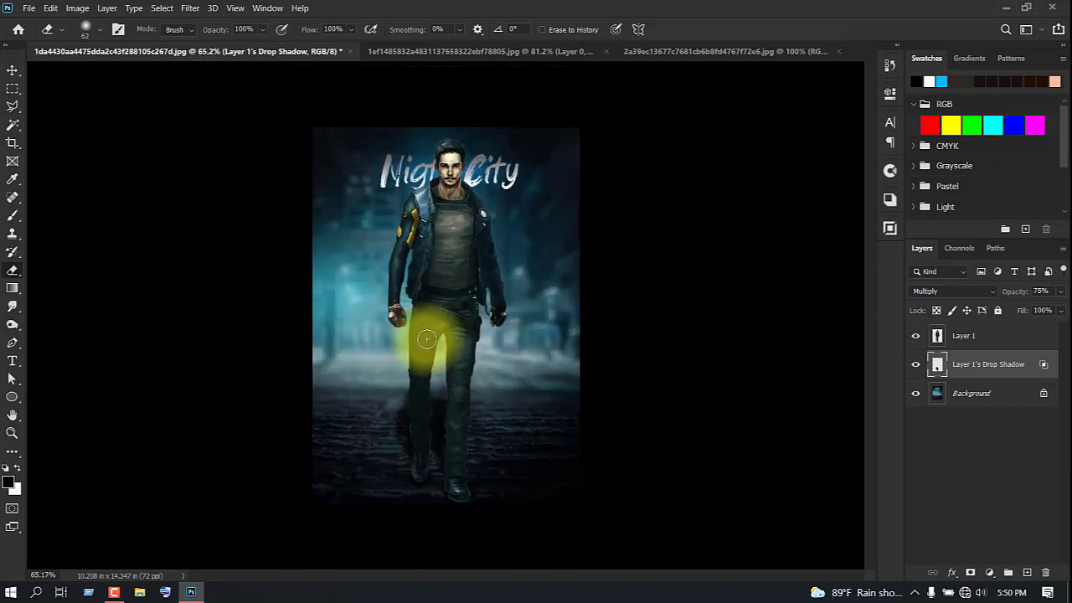
# - Unlock the background of the "KILLER" title image and bring it into the poster as a layer behind the man
pyautogui.click(656, 51)
pyautogui.click(227, 48)
pyautogui.click(677, 52)
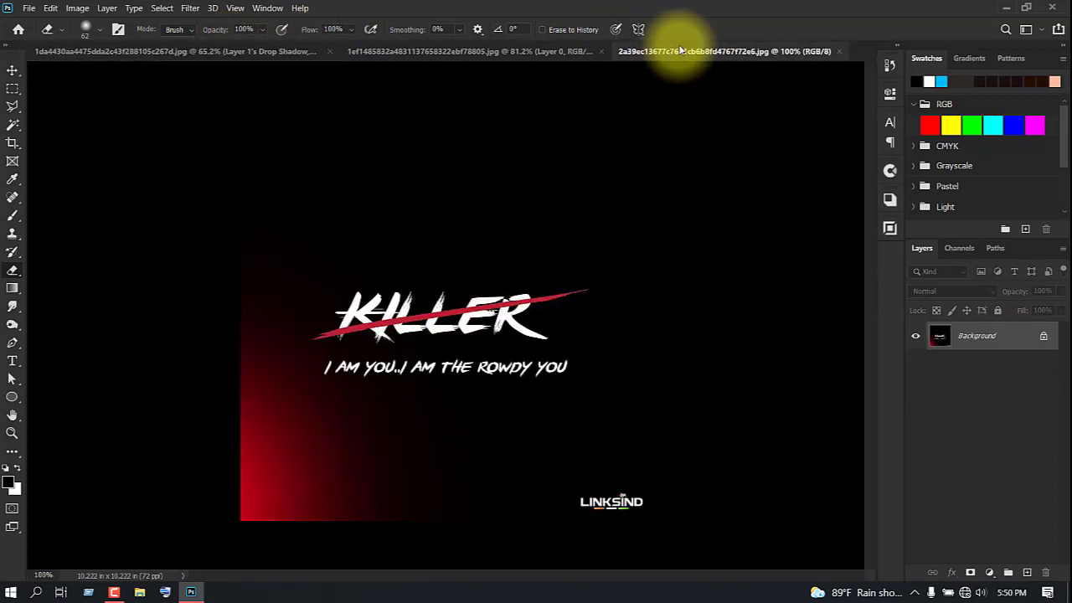
pyautogui.click(1043, 335)
pyautogui.click(13, 69)
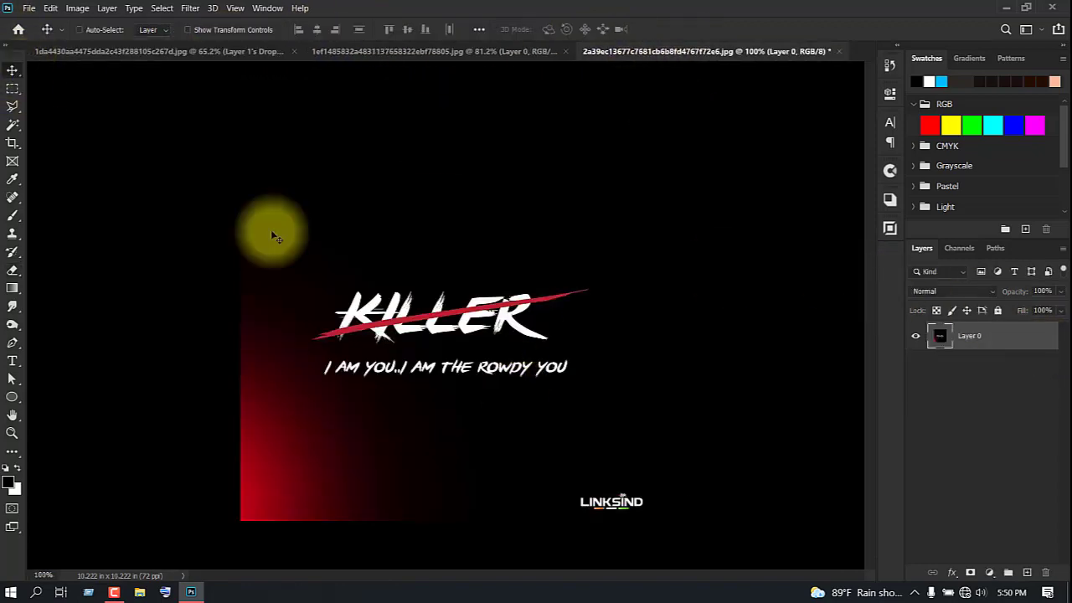
pyautogui.moveTo(273, 232); pyautogui.dragTo(425, 245)
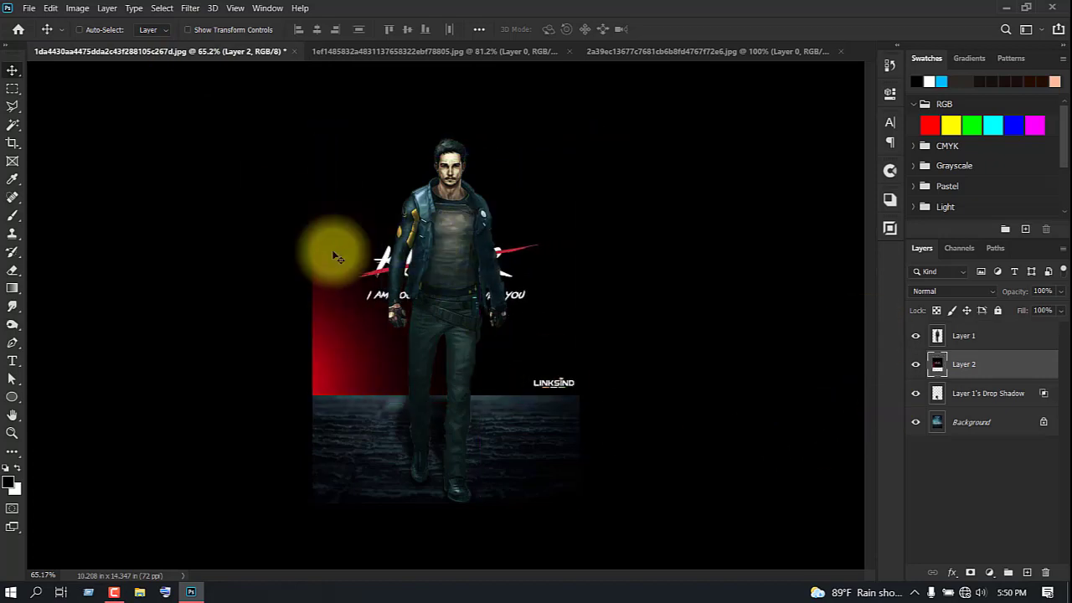
# - Copy a full-width rectangular strip around the "KILLER" title and tagline to its own layer and delete the full imported image layer
pyautogui.click(13, 88)
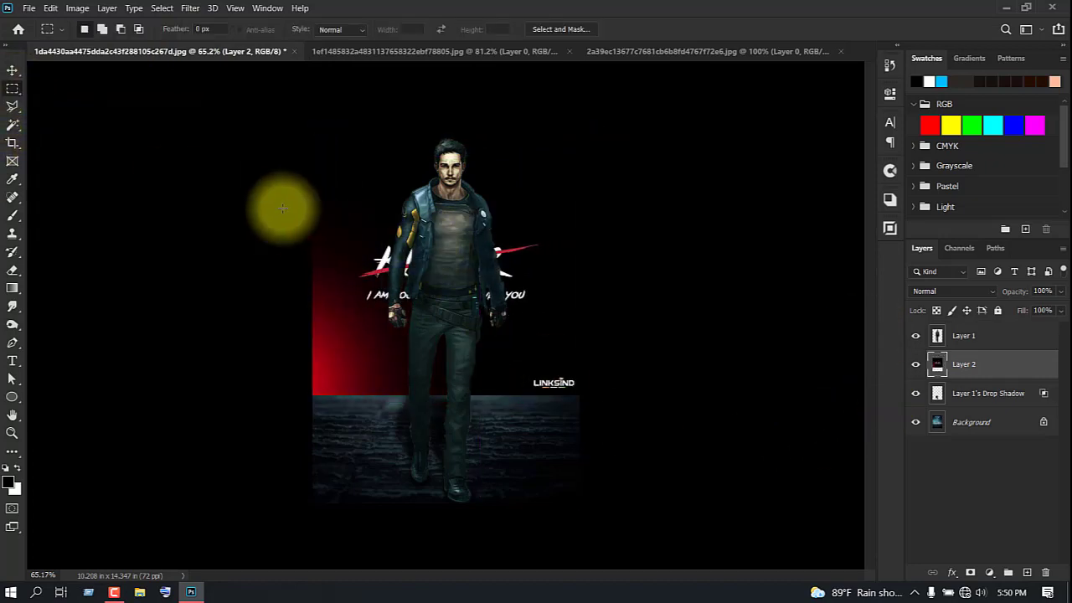
pyautogui.moveTo(312, 209); pyautogui.dragTo(579, 358)
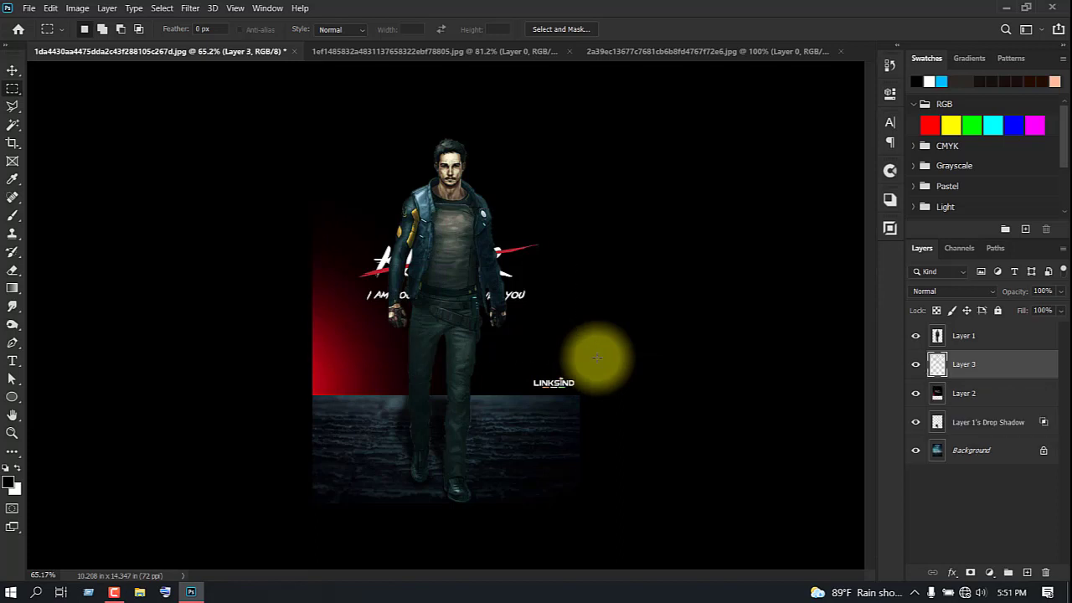
pyautogui.click(982, 402)
pyautogui.press('Delete')
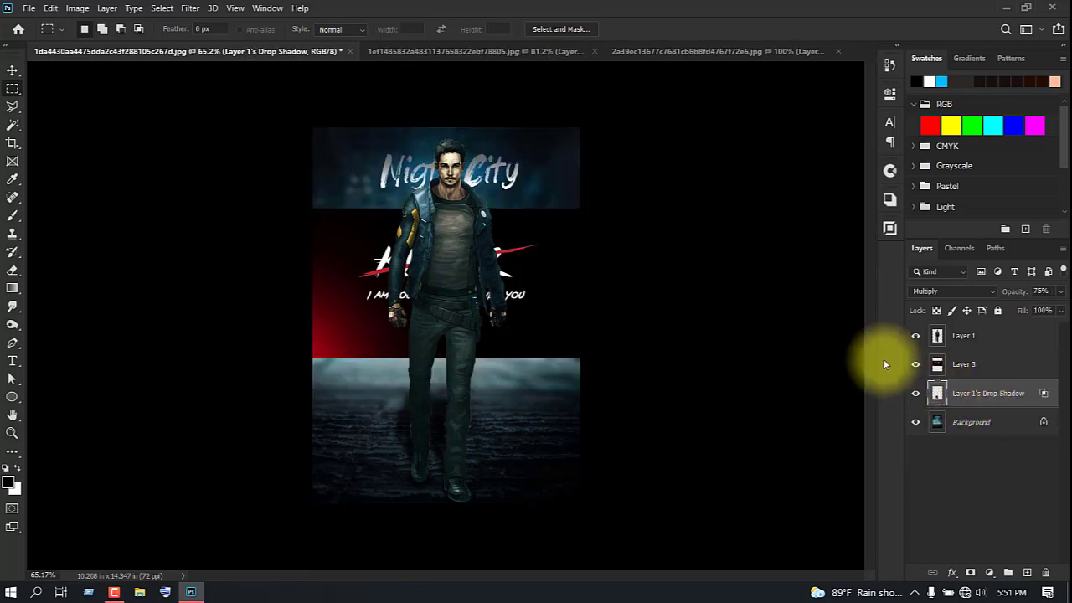
# - Move the "KILLER" strip down to the man's hips and set its blend mode to Lighter Color
pyautogui.click(13, 70)
pyautogui.moveTo(545, 294); pyautogui.dragTo(559, 400)
pyautogui.click(985, 369)
pyautogui.moveTo(501, 252); pyautogui.dragTo(511, 330)
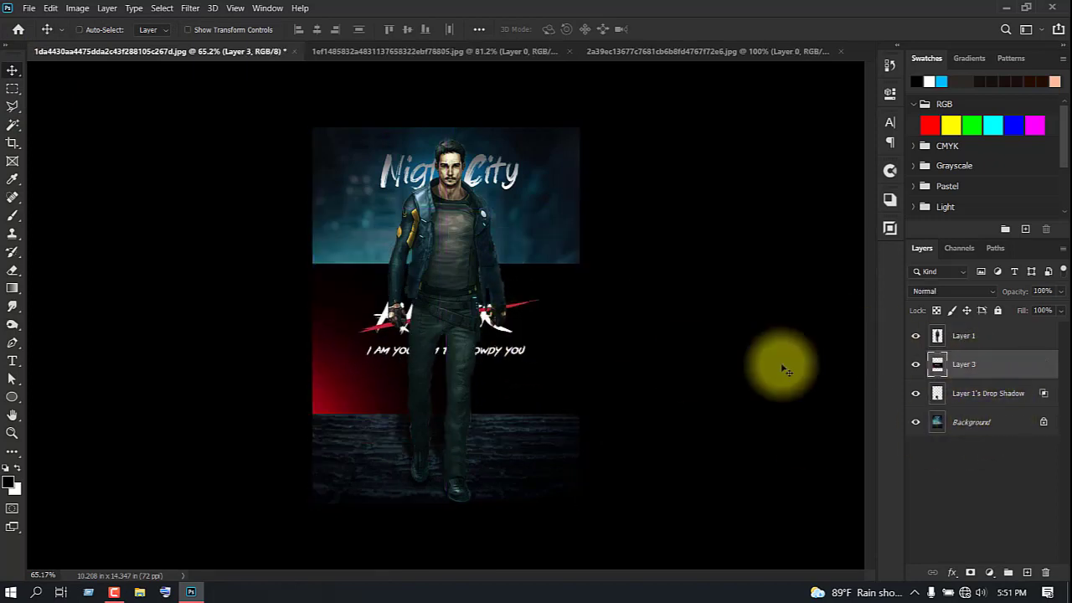
pyautogui.click(963, 291)
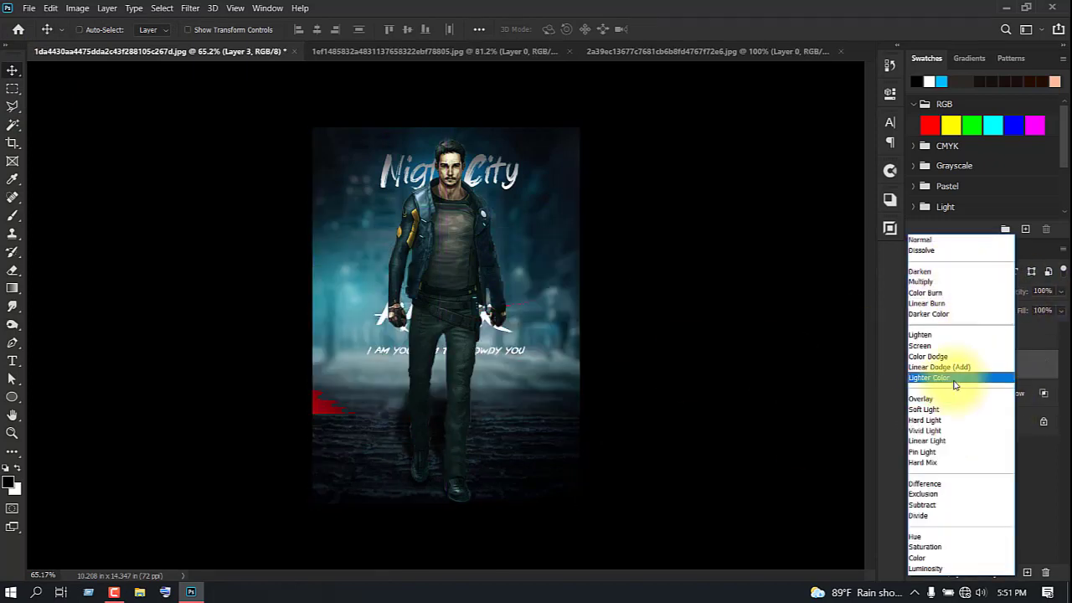
pyautogui.click(944, 377)
# - Place the "KILLER" title in front of the man, scaled to 141.90% and centred horizontally across his hips and thighs
pyautogui.hotkey('ctrl', 't')
pyautogui.moveTo(548, 378); pyautogui.dragTo(630, 427)
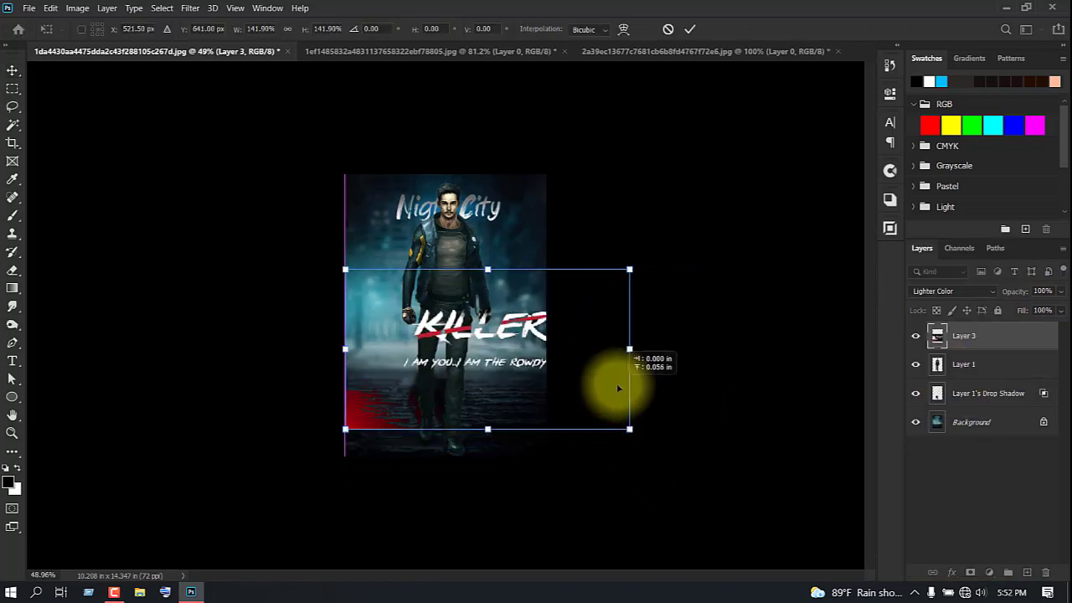
pyautogui.moveTo(617, 382); pyautogui.dragTo(579, 383)
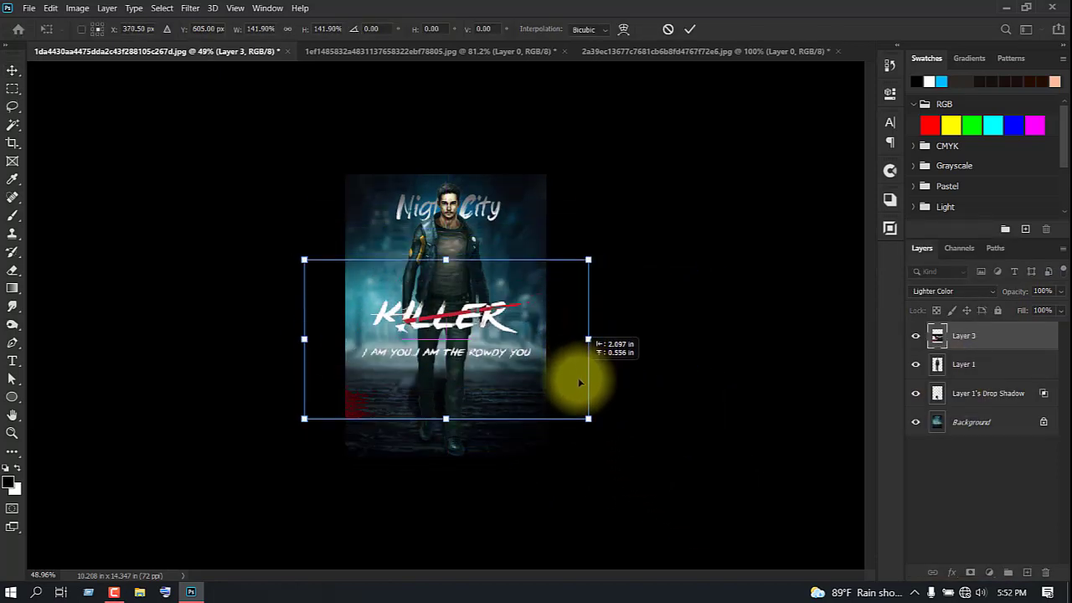
pyautogui.click(689, 29)
# - Lasso the leftover red patch at the poster's lower-left edge, delete it from the title layer, and deselect
pyautogui.click(12, 105)
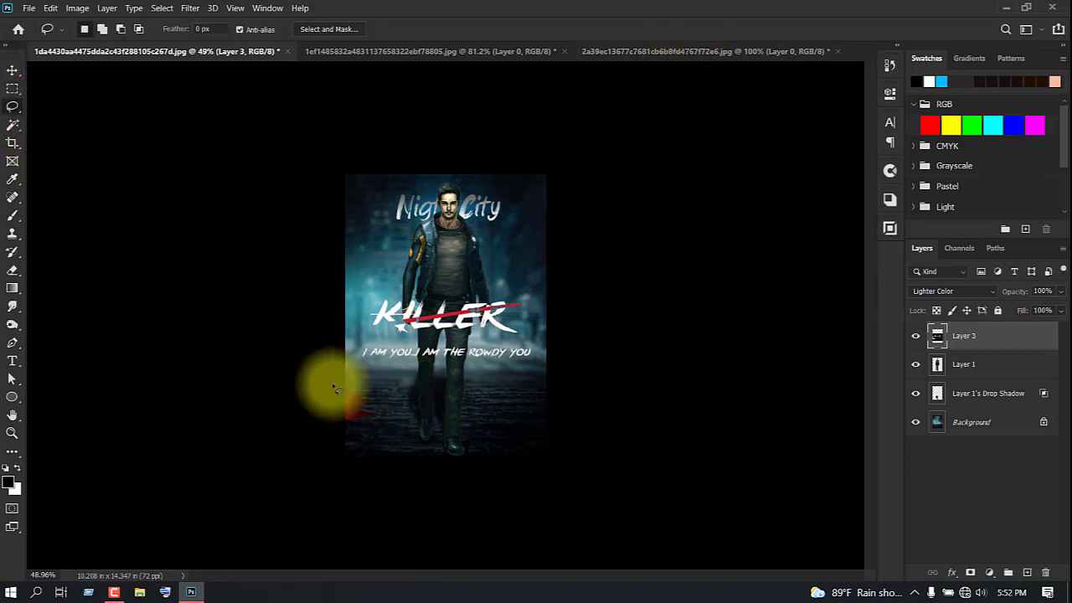
pyautogui.moveTo(319, 383)
pyautogui.mouseDown()
pyautogui.moveTo(415, 427)
pyautogui.moveTo(291, 430)
pyautogui.moveTo(317, 373)
pyautogui.mouseUp()
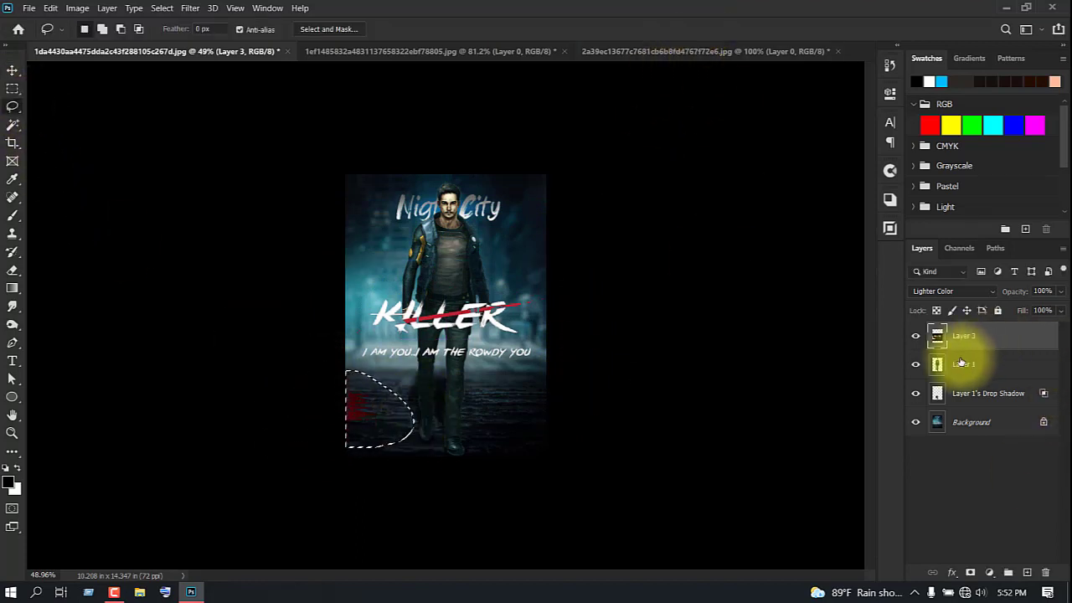
pyautogui.hotkey('ctrl', 'd')
pyautogui.scroll(2, 749, 387)
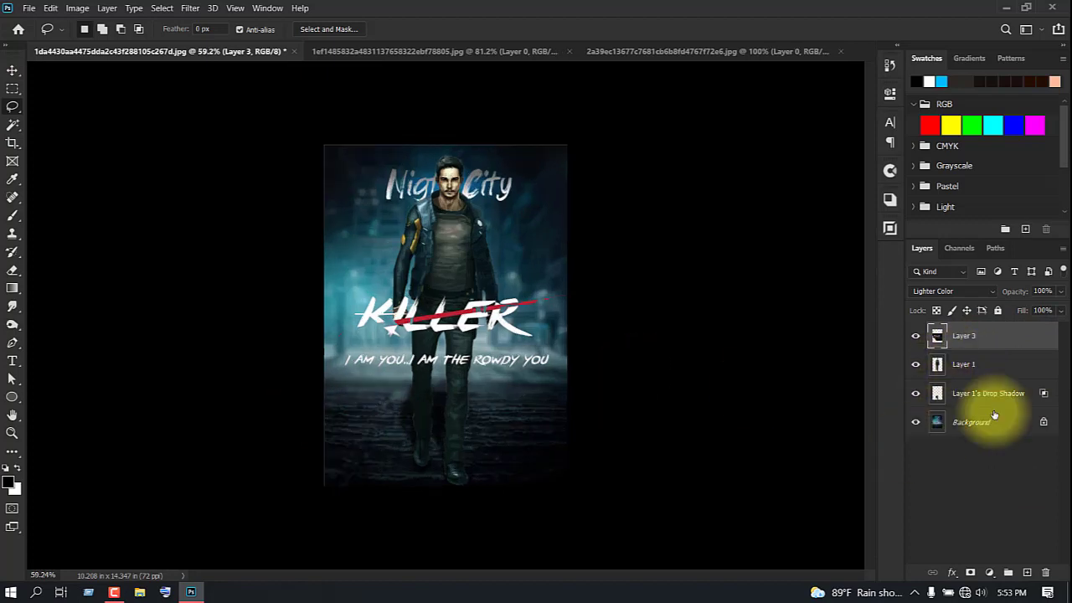
# - Merge all the poster's layers into one and unlock the resulting background layer
pyautogui.hotkey('ctrl', 'shift', 'e')
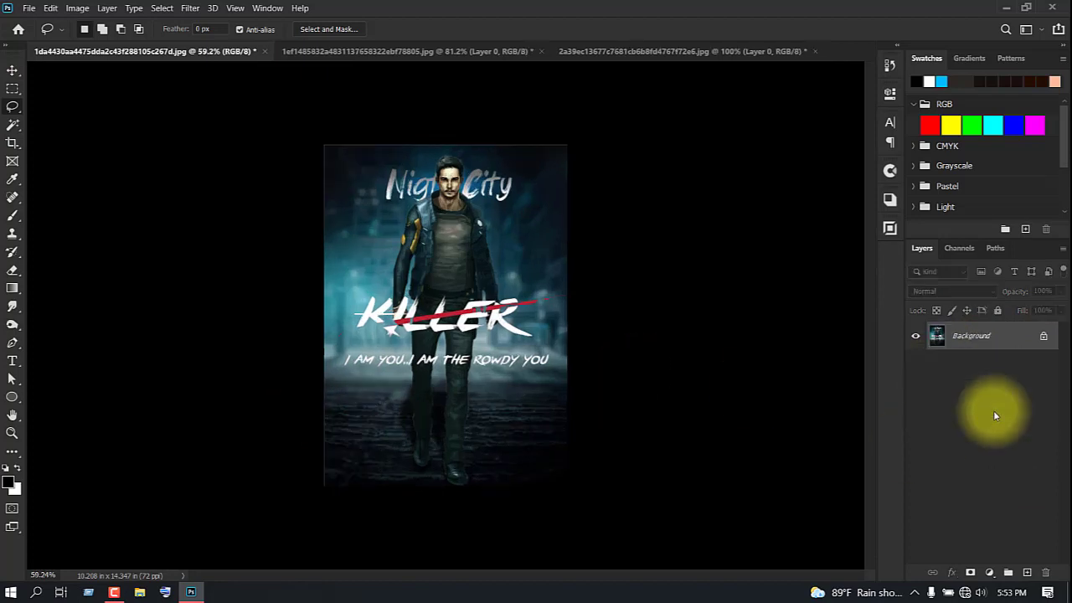
pyautogui.click(1044, 337)
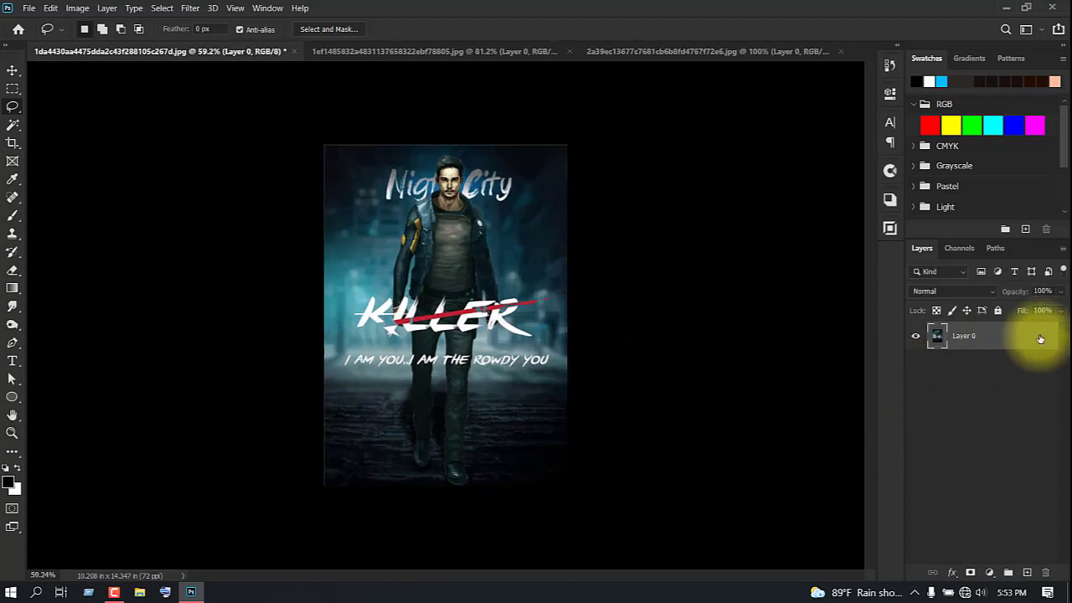
pyautogui.rightClick(1001, 343)
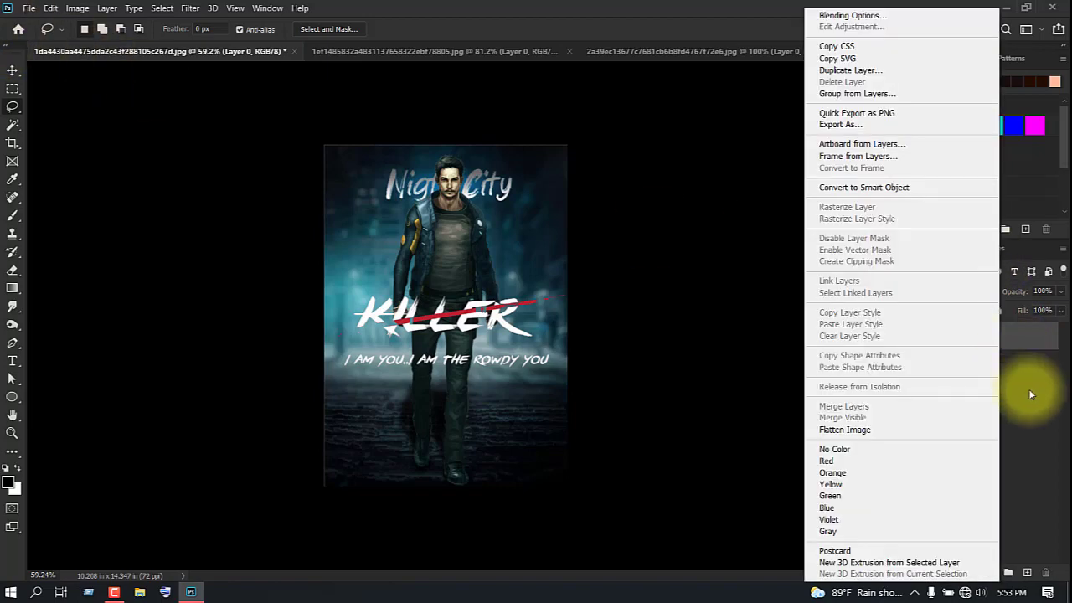
pyautogui.click(1029, 389)
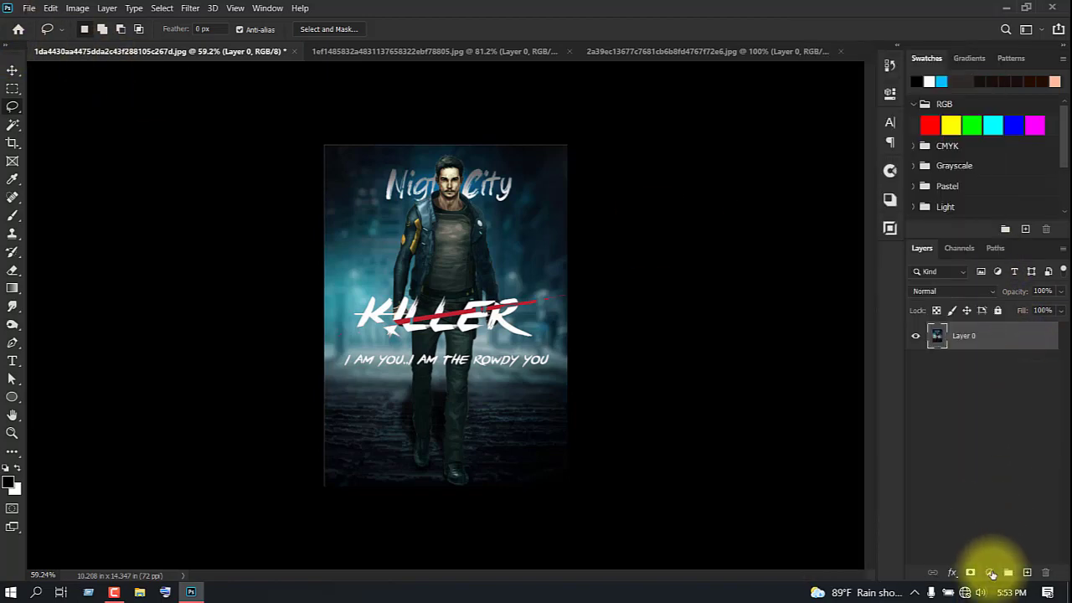
# - Add a Color Lookup adjustment layer above the merged poster
pyautogui.click(991, 573)
pyautogui.click(1006, 498)
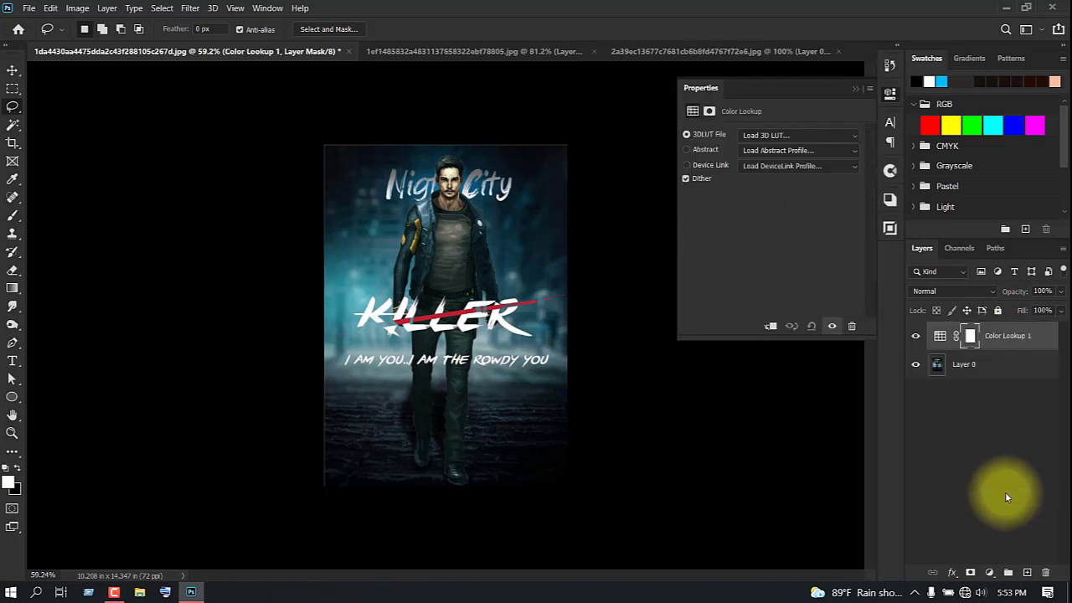
# - Clip the Color Lookup adjustment to the merged poster layer and load the 3D LUT "Fuji F125 Kodak 2393 (by Adobe).cube"
pyautogui.click(841, 136)
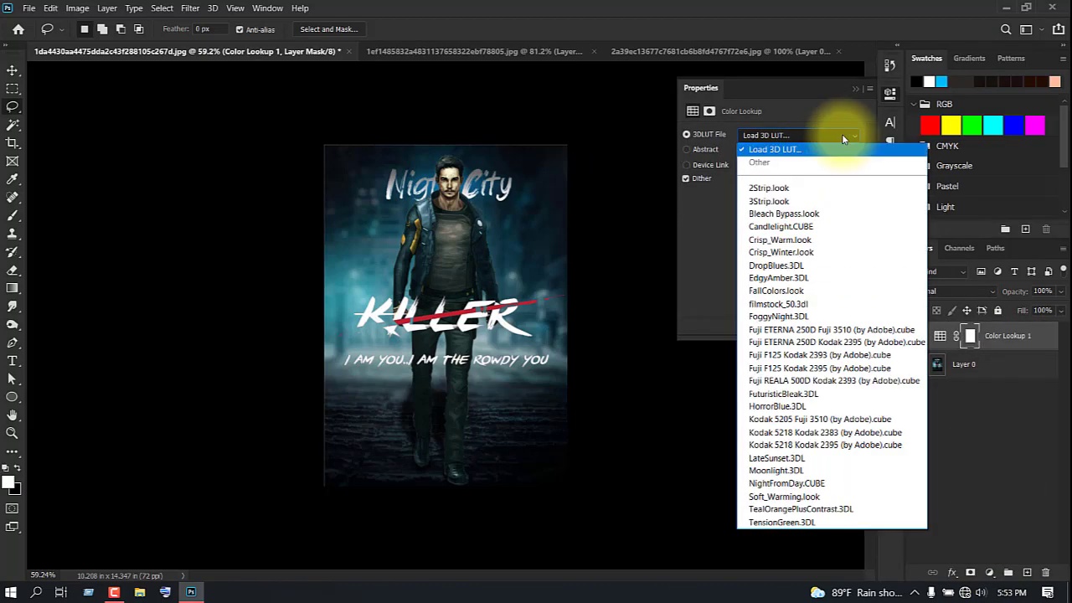
pyautogui.click(843, 138)
pyautogui.click(844, 139)
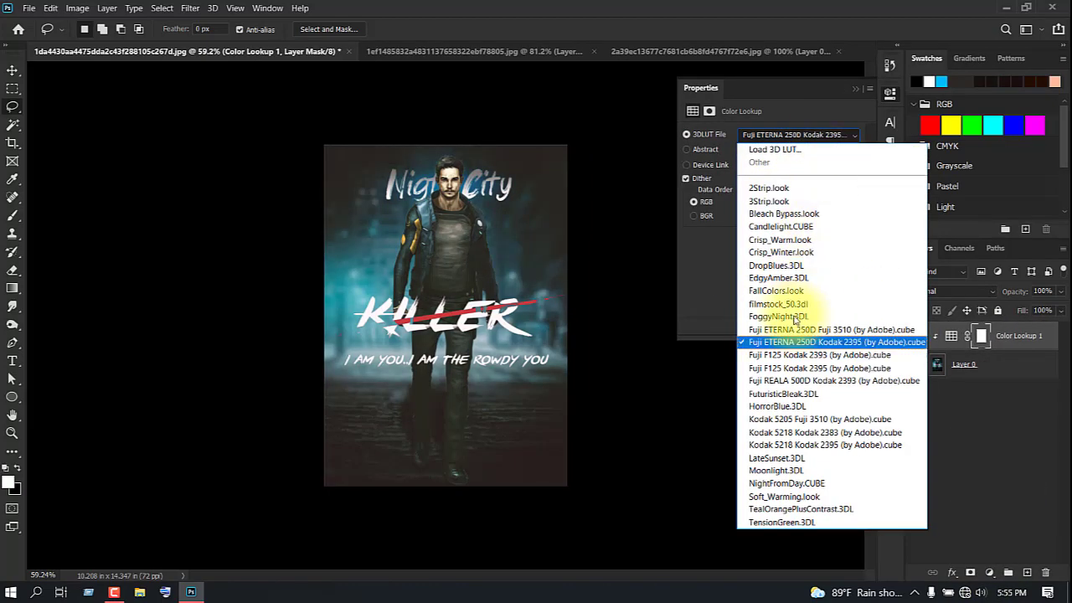
pyautogui.click(799, 339)
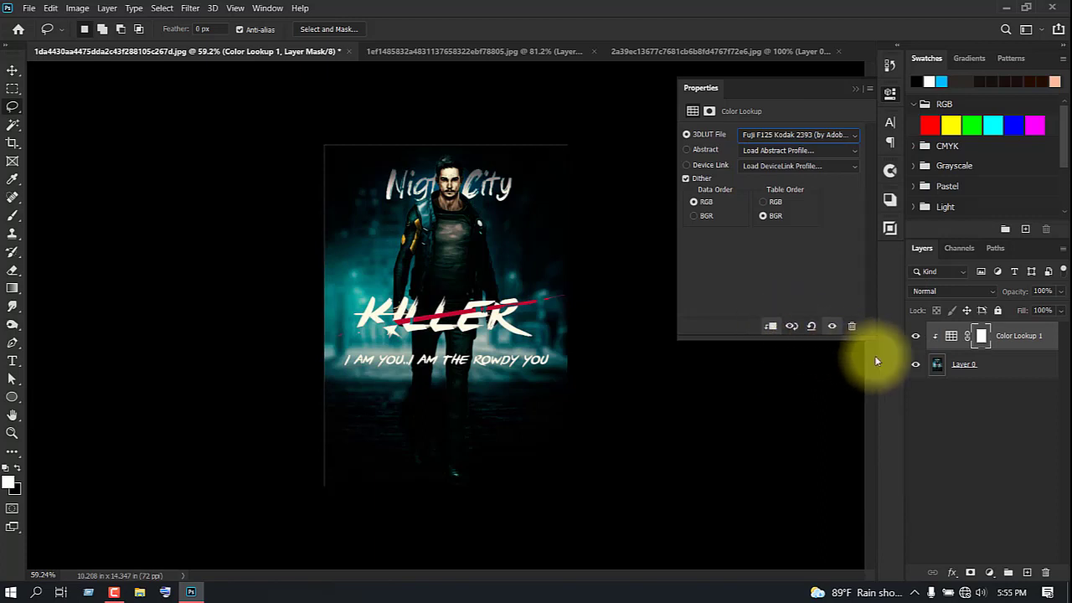
pyautogui.click(855, 88)
pyautogui.doubleClick(955, 340)
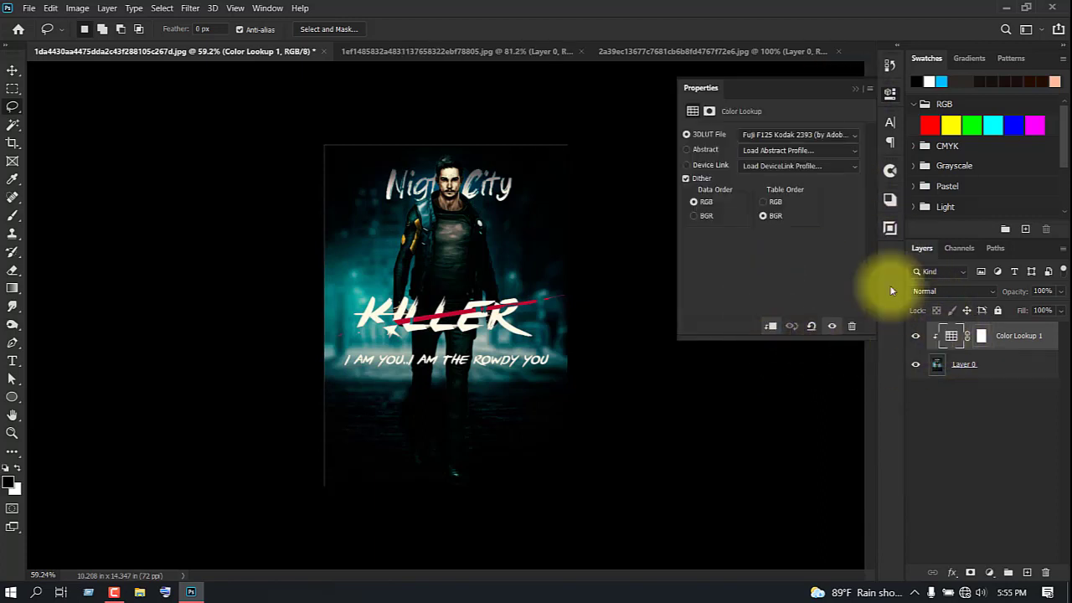
pyautogui.click(855, 88)
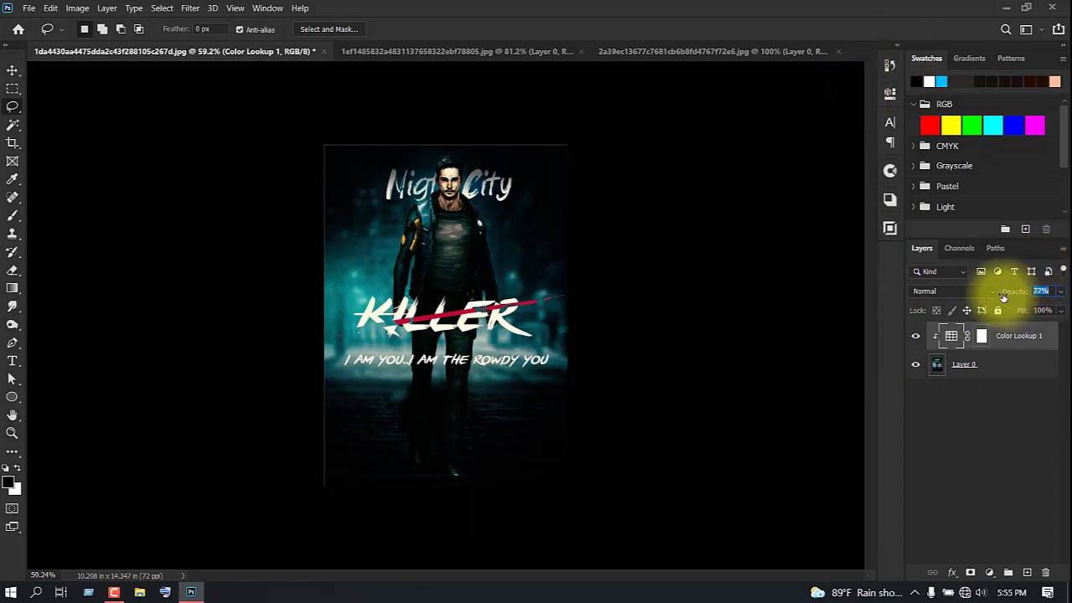
# - Reduce the Color Lookup layer's opacity to 42% and merge it down into the poster layer
pyautogui.write('49')
pyautogui.press('Return')
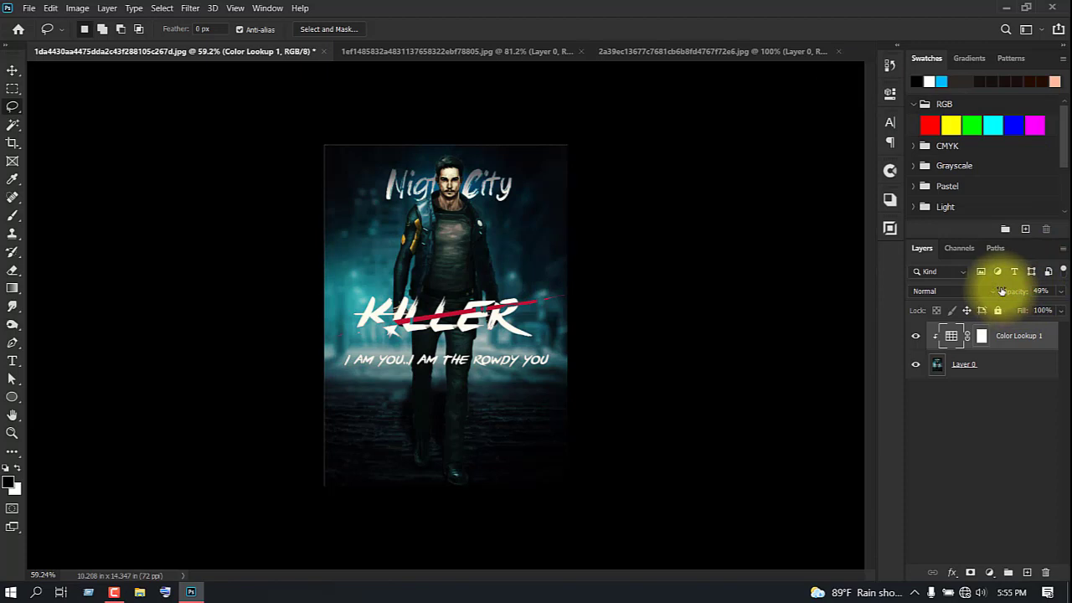
pyautogui.moveTo(1020, 293); pyautogui.dragTo(998, 299)
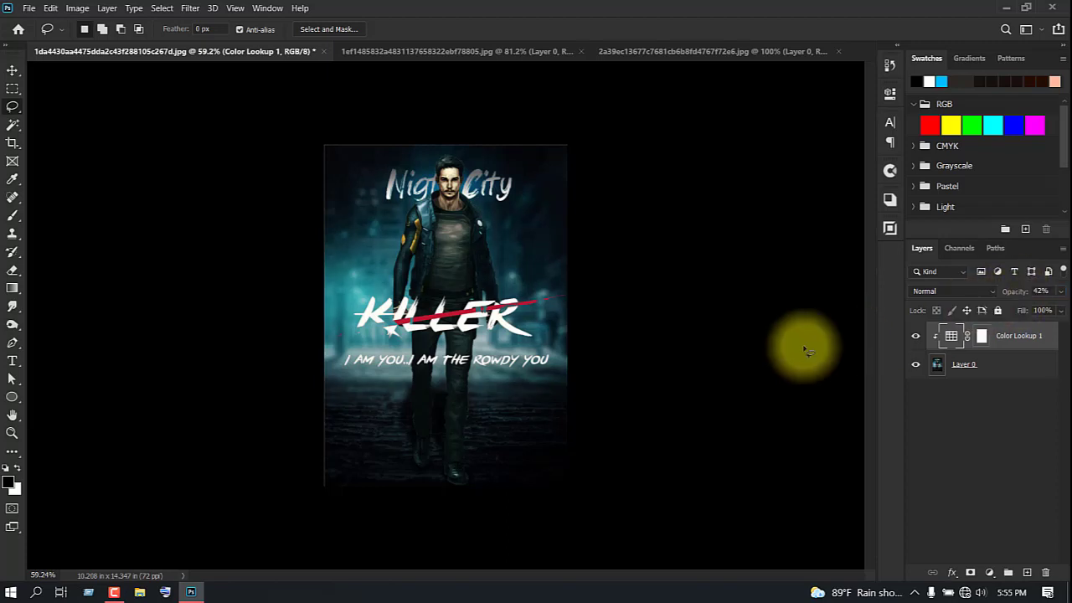
pyautogui.scroll(-3, 507, 340)
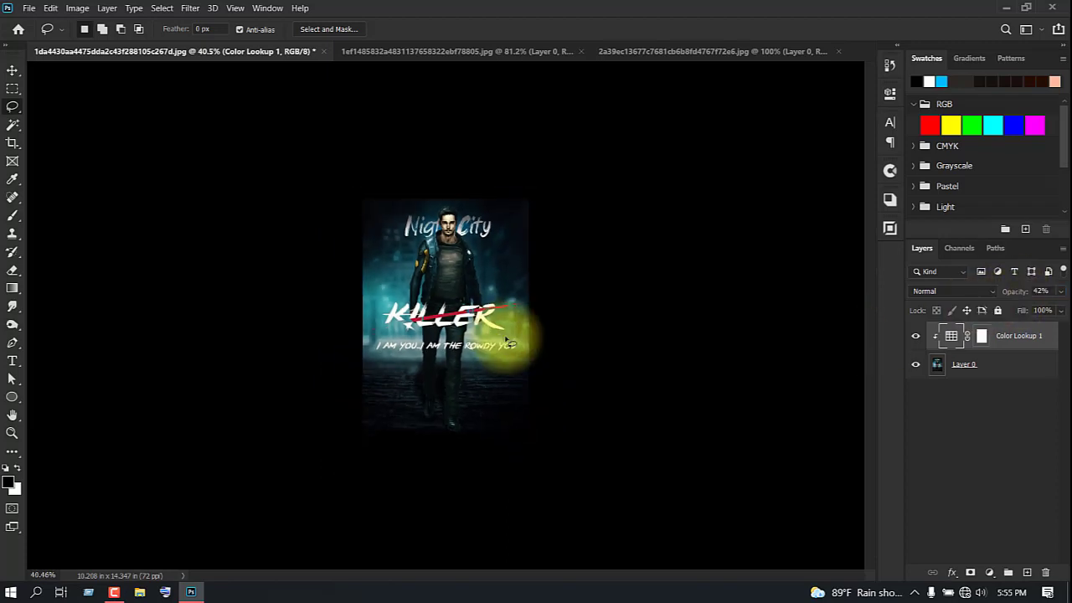
pyautogui.scroll(5, 507, 339)
pyautogui.hotkey('ctrl', 'e')
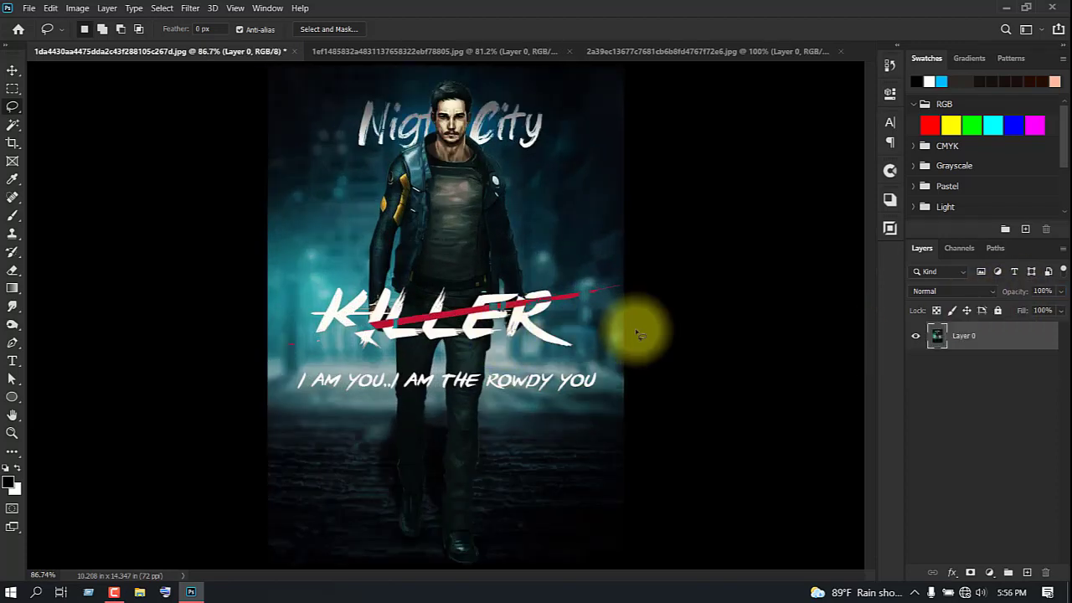